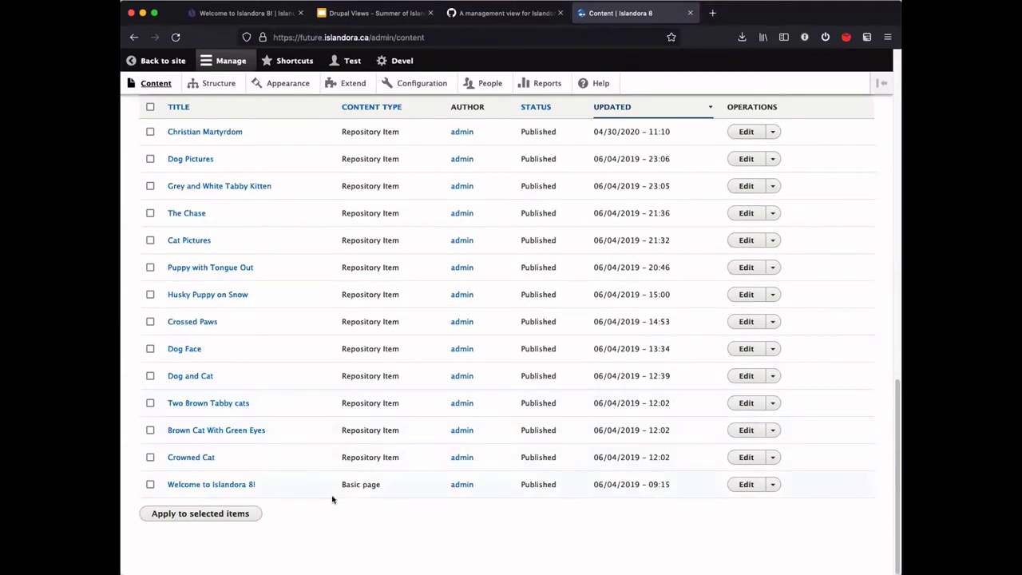
Open the list of Views in the site's structure administration.
left_click_drag(335, 484, 391, 488)
scroll(435, 459, "up", 10)
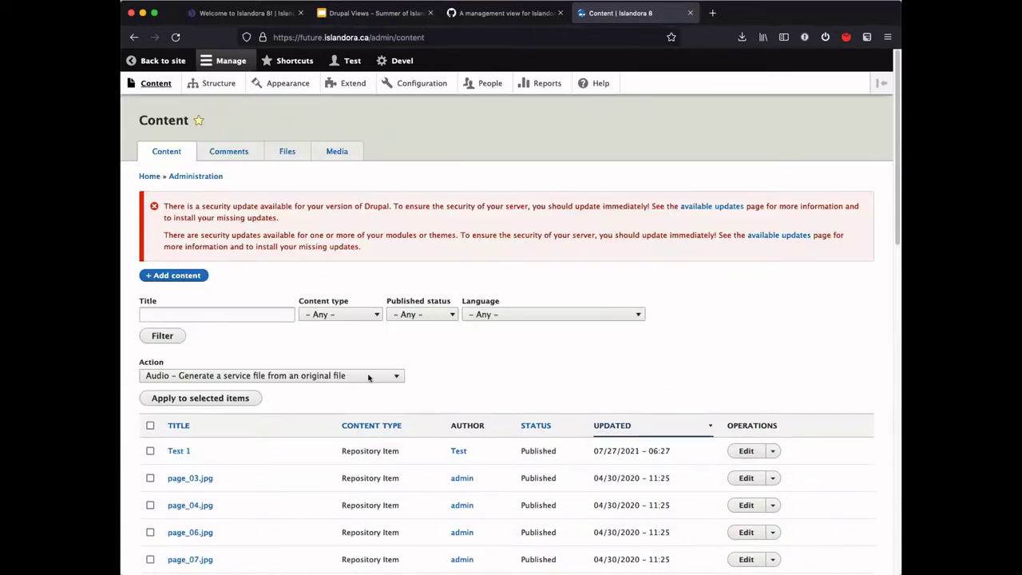
left_click(206, 86)
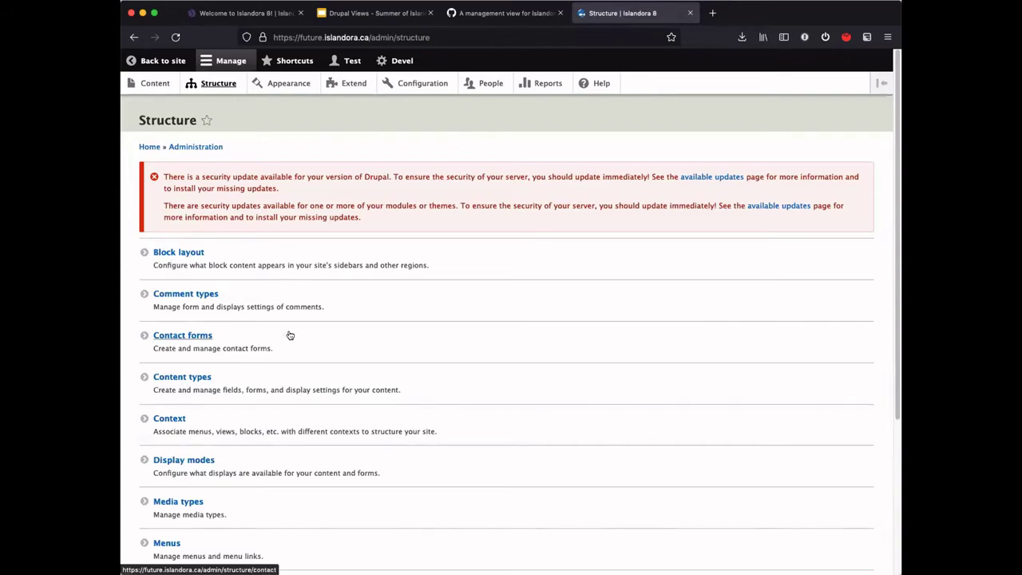
scroll(244, 440, "down", 5)
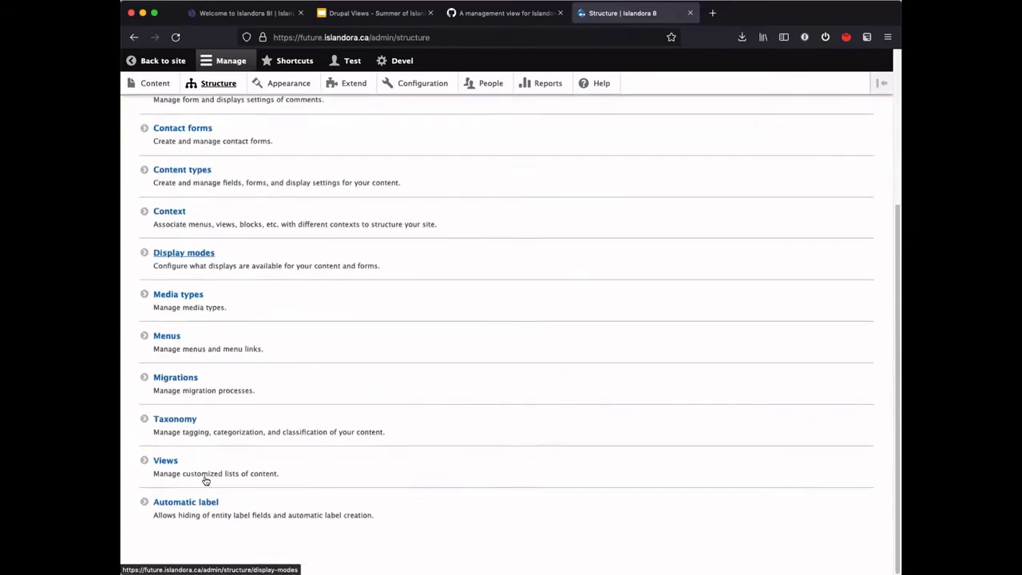
left_click(165, 461)
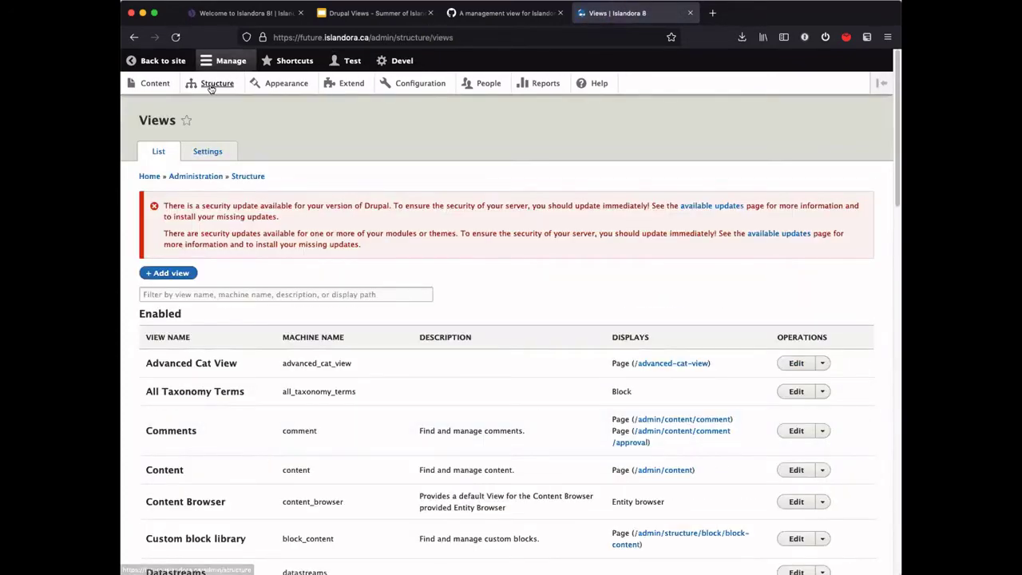
Duplicate the Content view under the name "Islandora Content Demo".
scroll(213, 404, "down", 2)
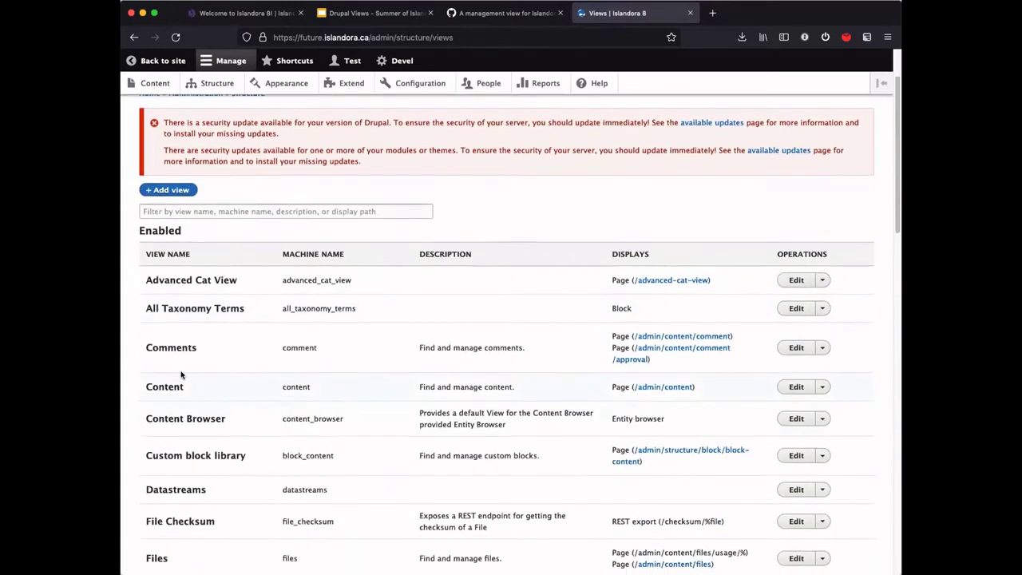
left_click_drag(143, 388, 694, 391)
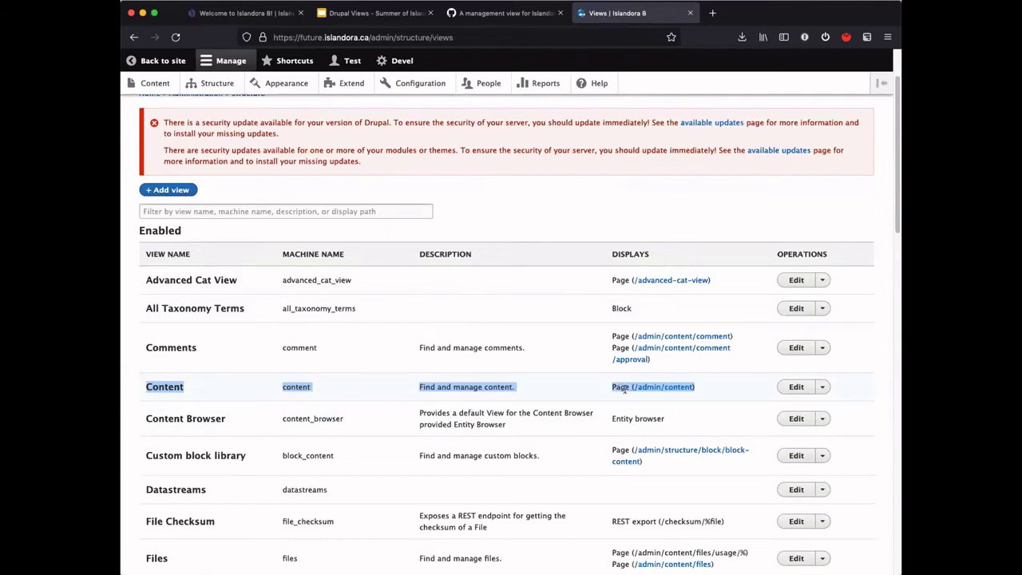
left_click(821, 387)
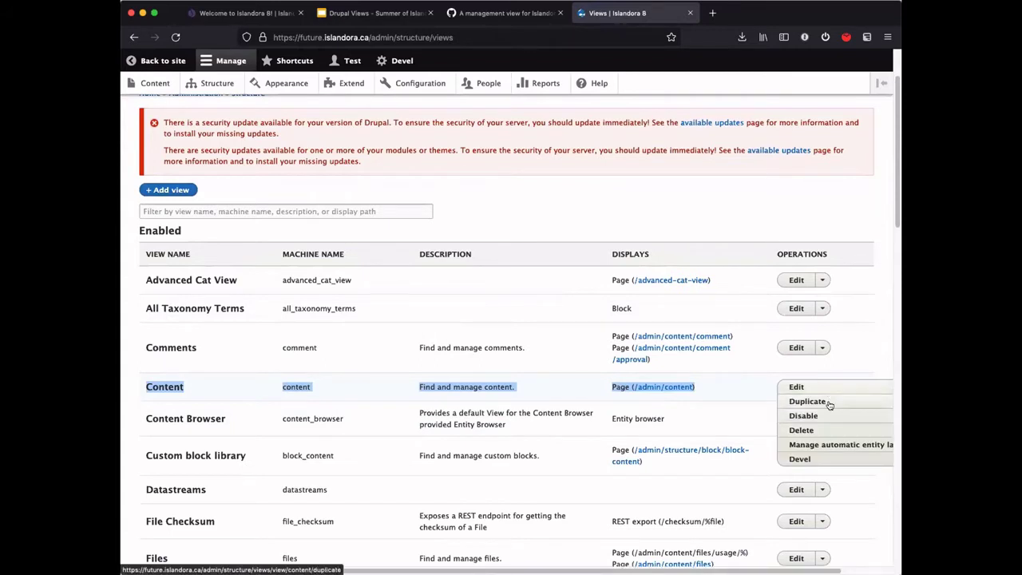
left_click(823, 402)
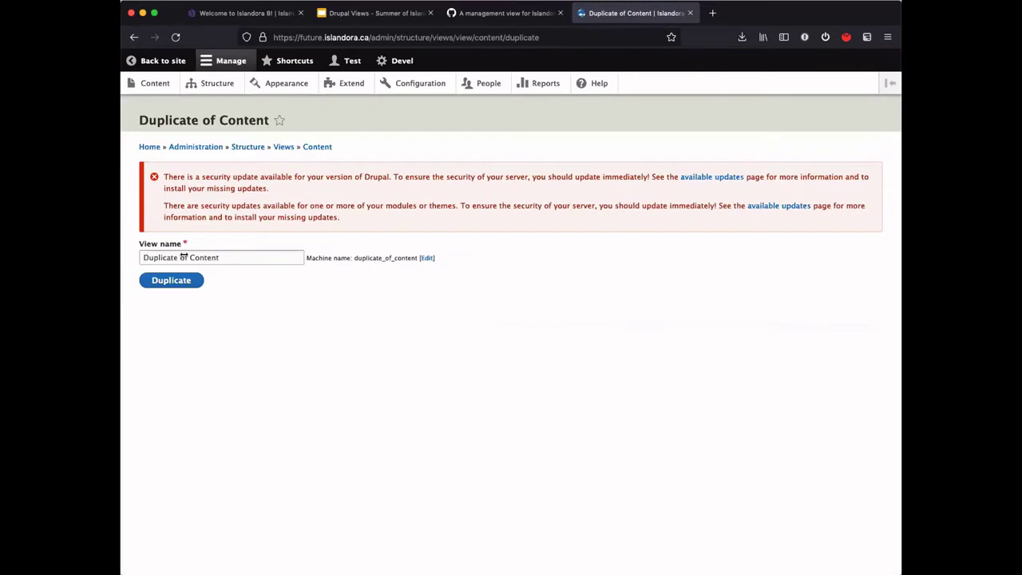
triple_click(239, 257)
type("Islan")
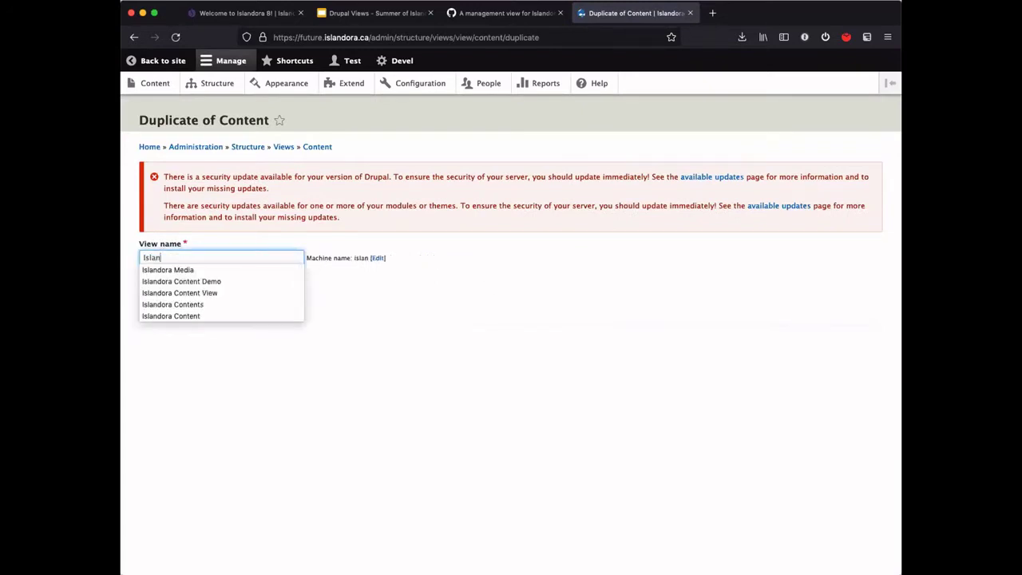
left_click(253, 257)
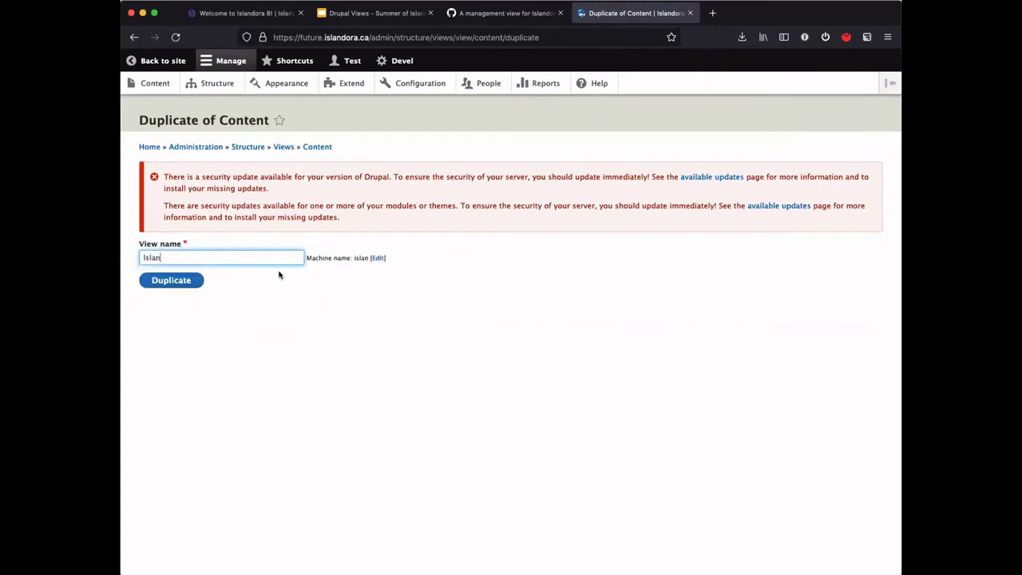
type("d")
left_click(216, 281)
left_click(188, 281)
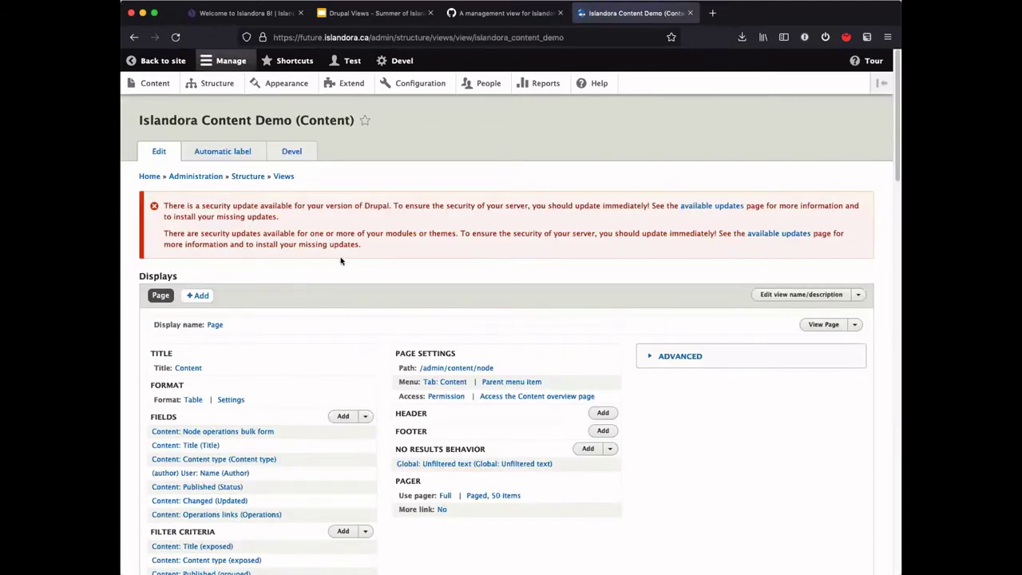
Review the new view's display settings, including its fields, filter criteria, page settings and advanced options.
scroll(392, 278, "down", 1)
scroll(393, 275, "down", 2)
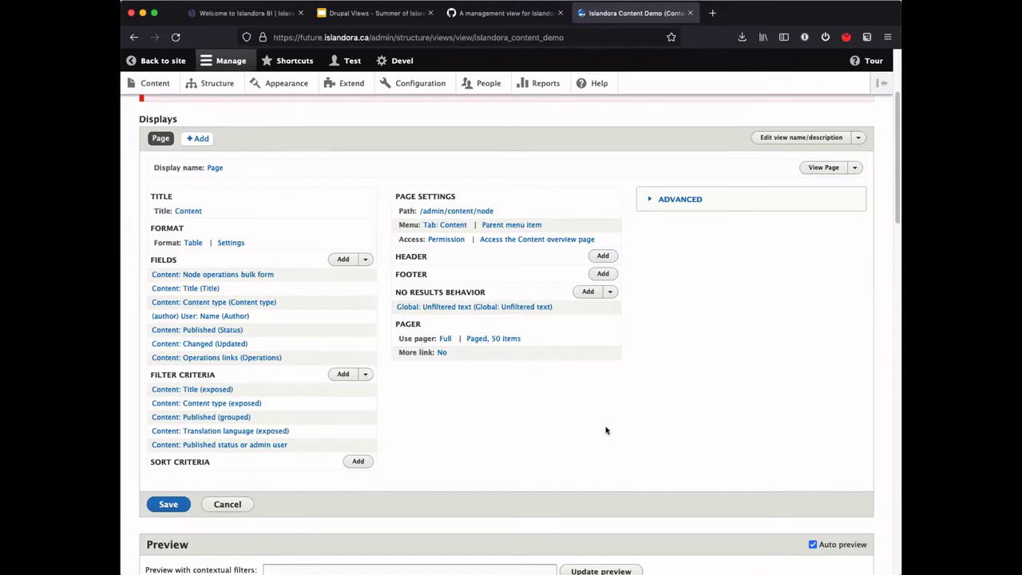
scroll(605, 431, "up", 3)
scroll(605, 431, "down", 3)
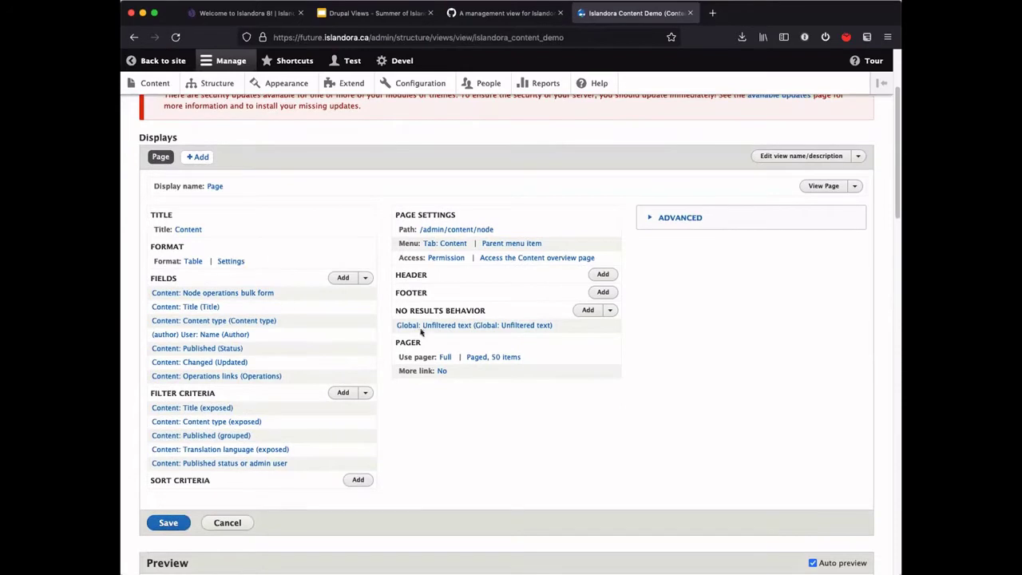
left_click(679, 219)
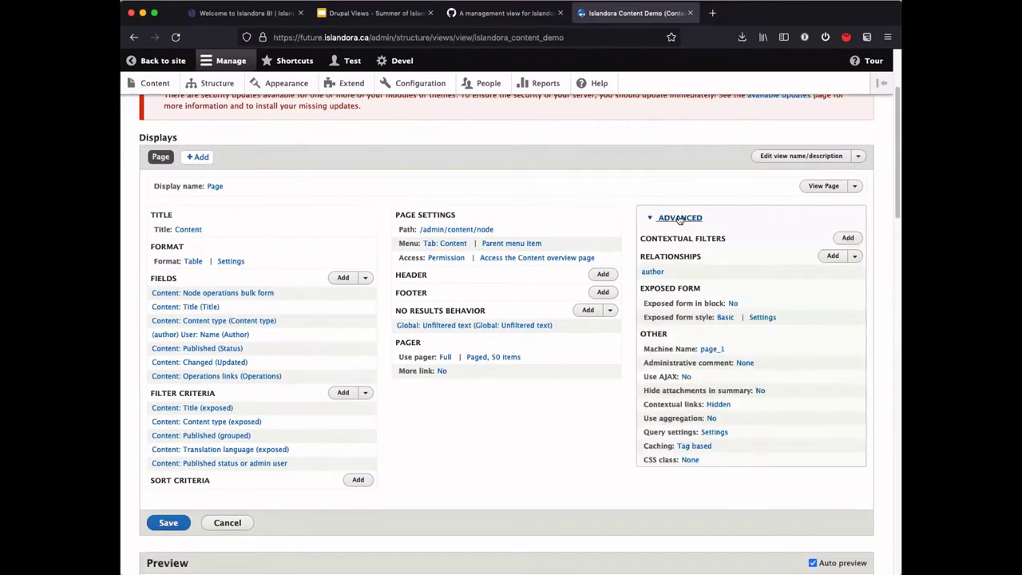
left_click(679, 218)
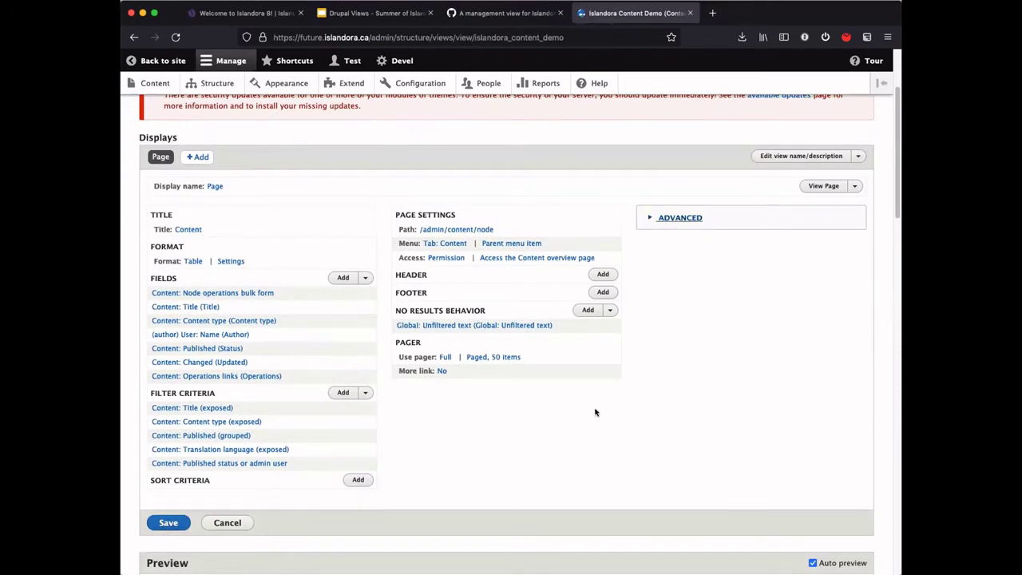
Examine the view's full preview and compare its exposed filters and table columns with the configured fields and filter criteria.
scroll(551, 415, "down", 3)
scroll(551, 415, "down", 6)
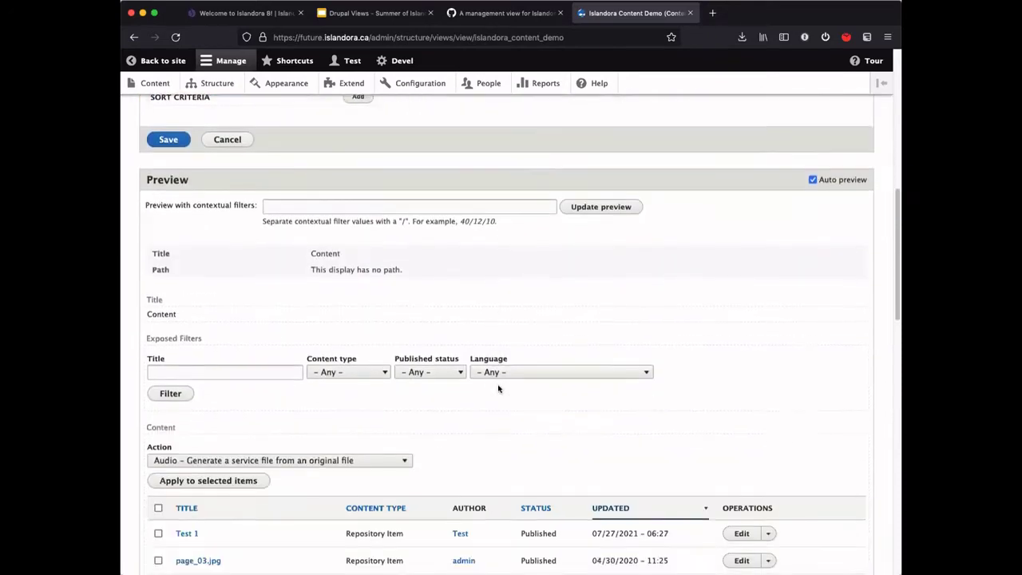
scroll(474, 387, "down", 10)
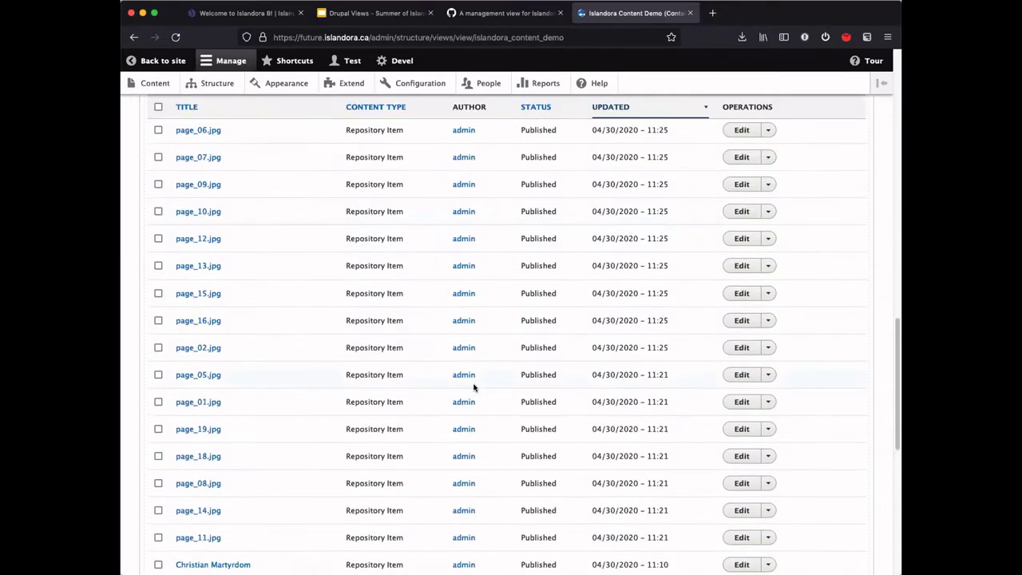
scroll(473, 387, "down", 9)
scroll(473, 387, "up", 18)
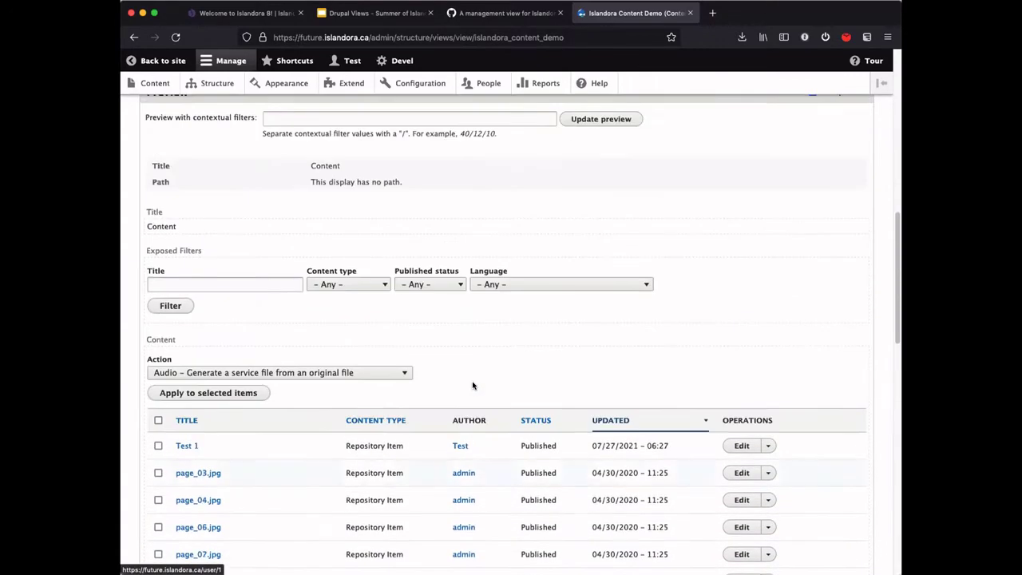
scroll(474, 385, "up", 2)
scroll(447, 387, "down", 2)
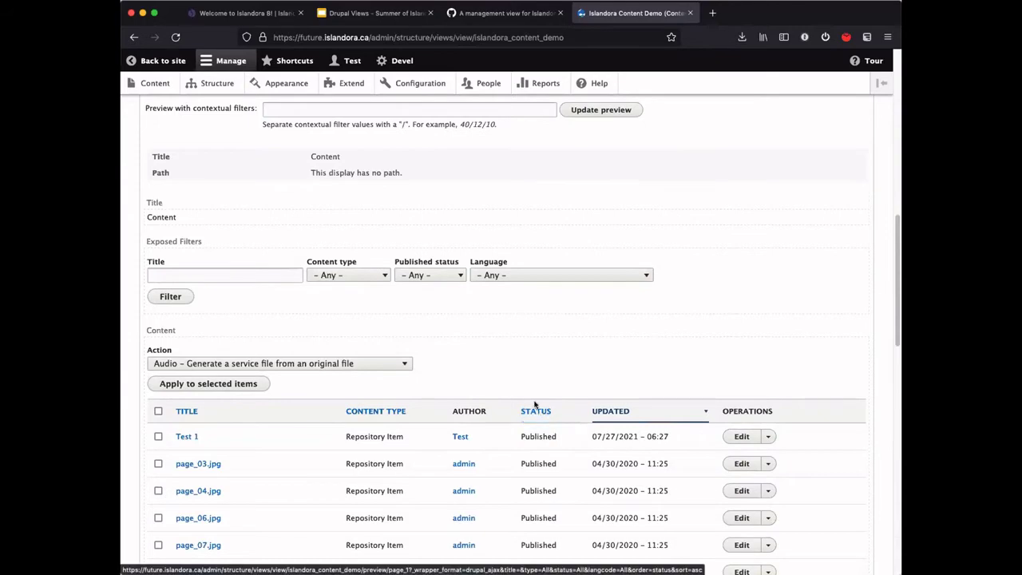
scroll(527, 399, "up", 9)
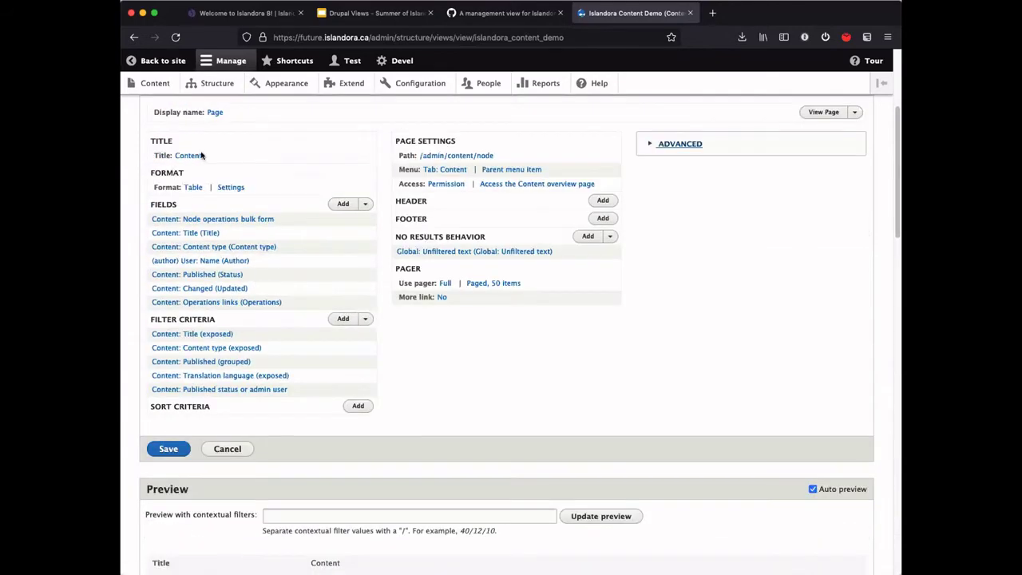
scroll(205, 223, "down", 1)
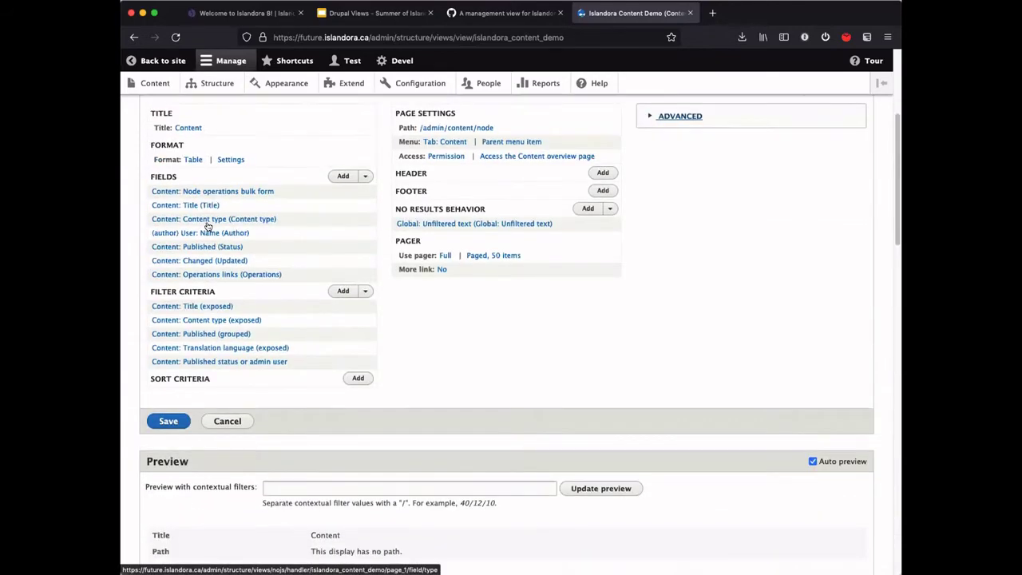
scroll(205, 224, "up", 1)
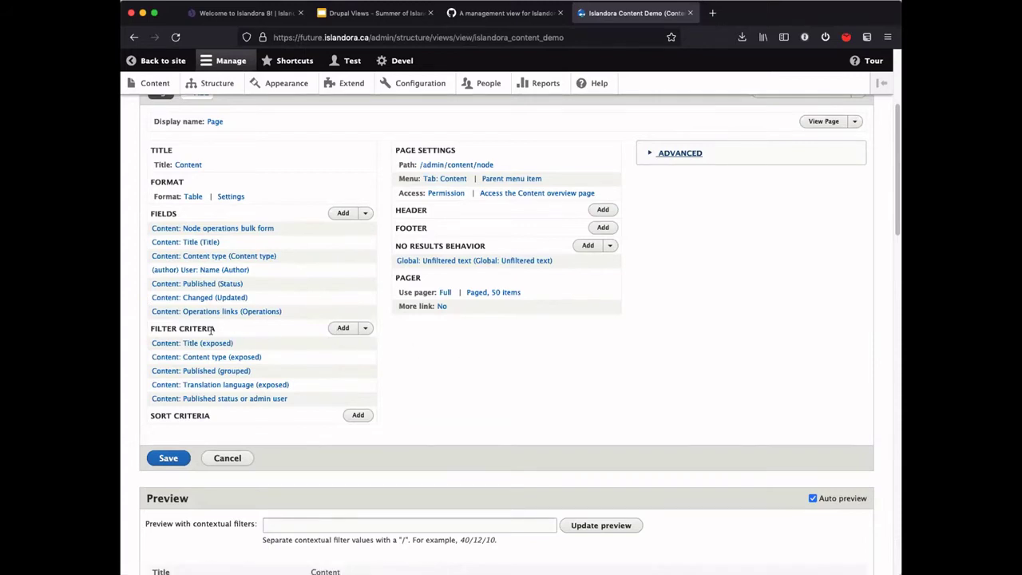
Search the available filter criteria for "conte" and add the Content type filter to the view.
left_click(342, 328)
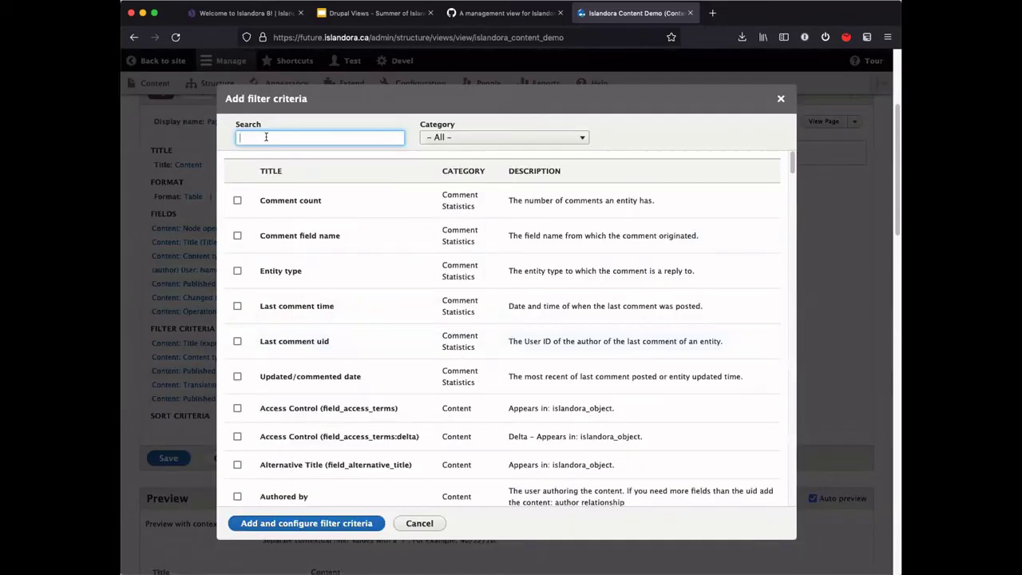
left_click(265, 137)
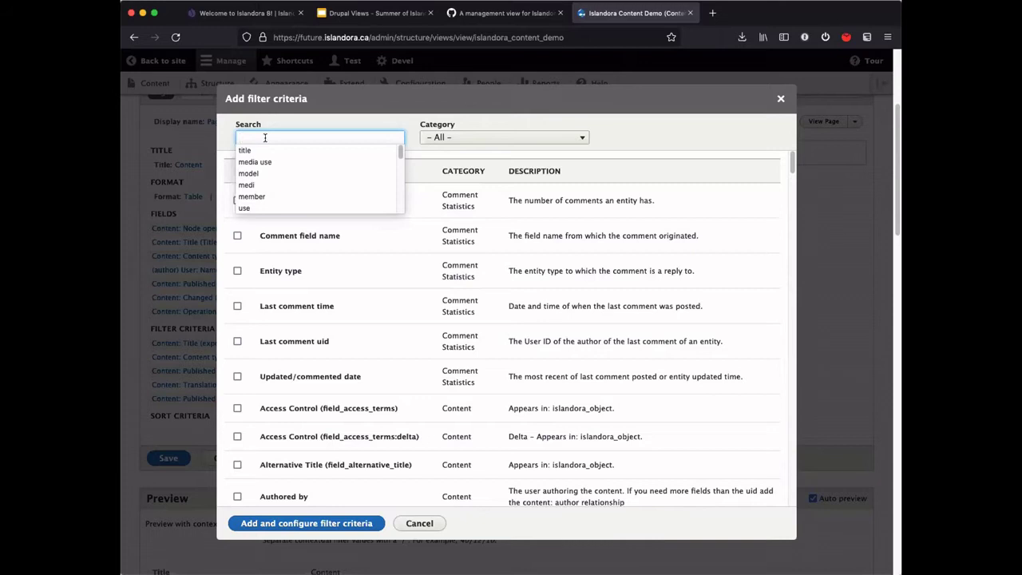
left_click(261, 137)
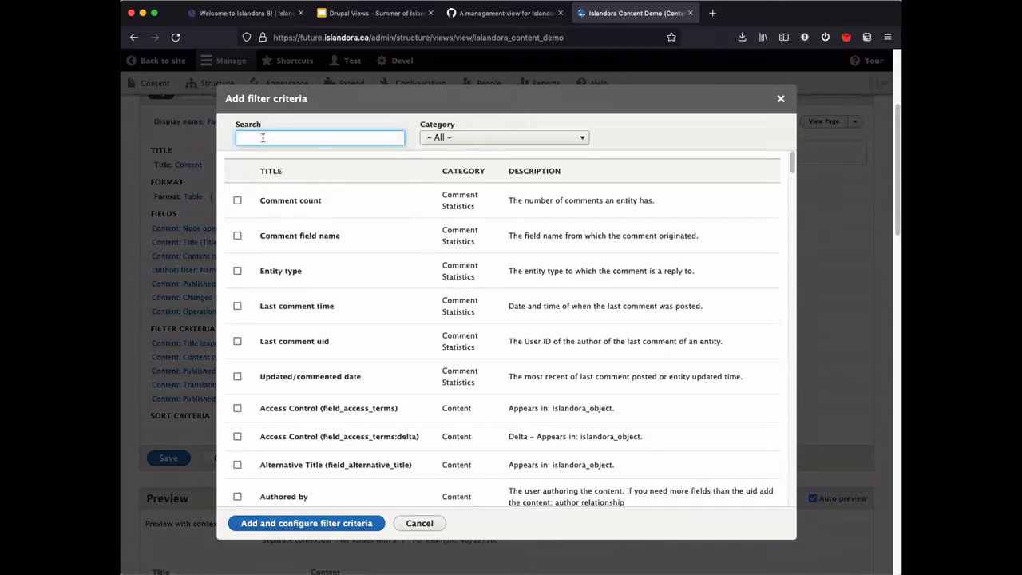
type("cont")
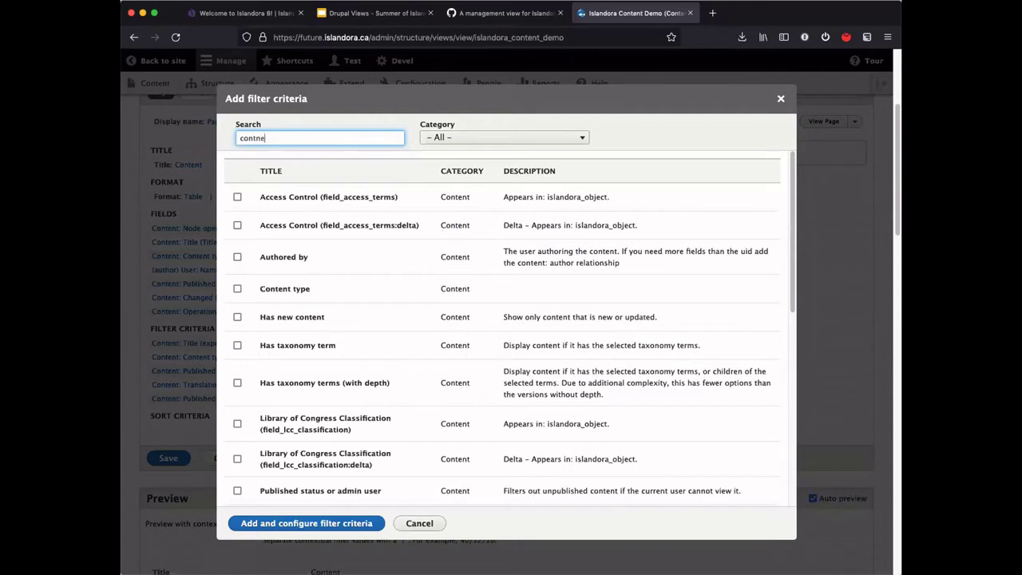
type("e")
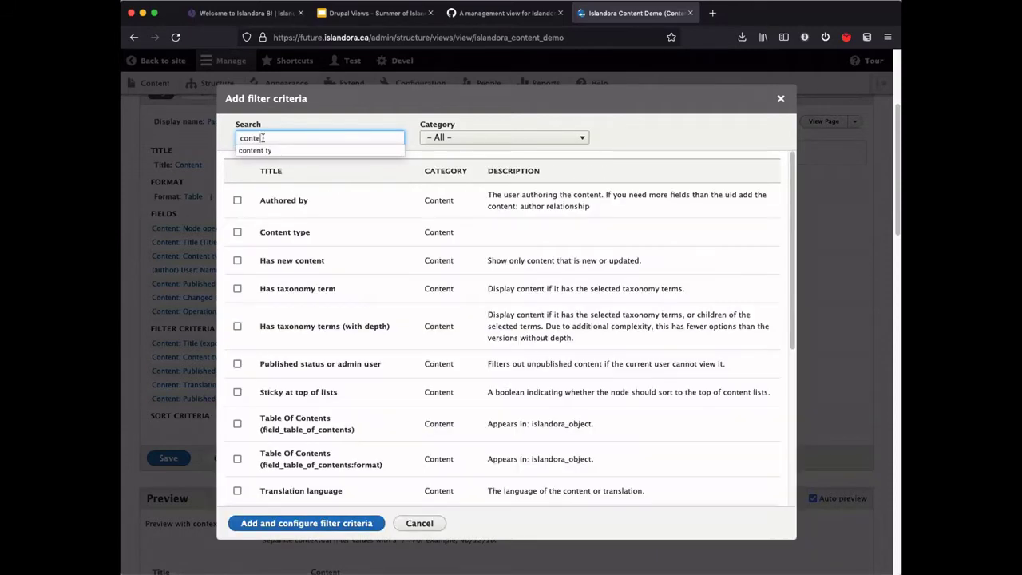
left_click(287, 236)
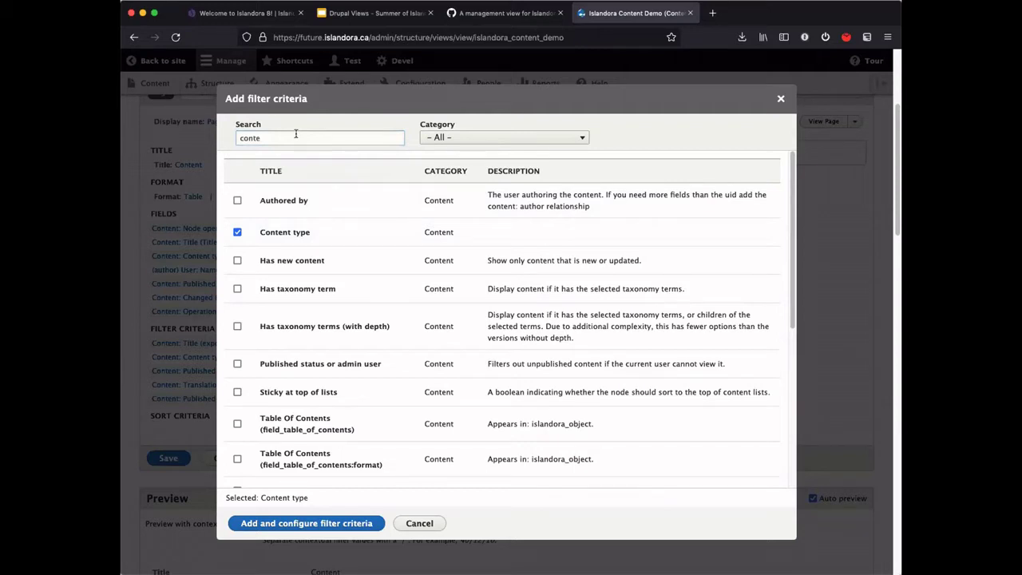
left_click(282, 527)
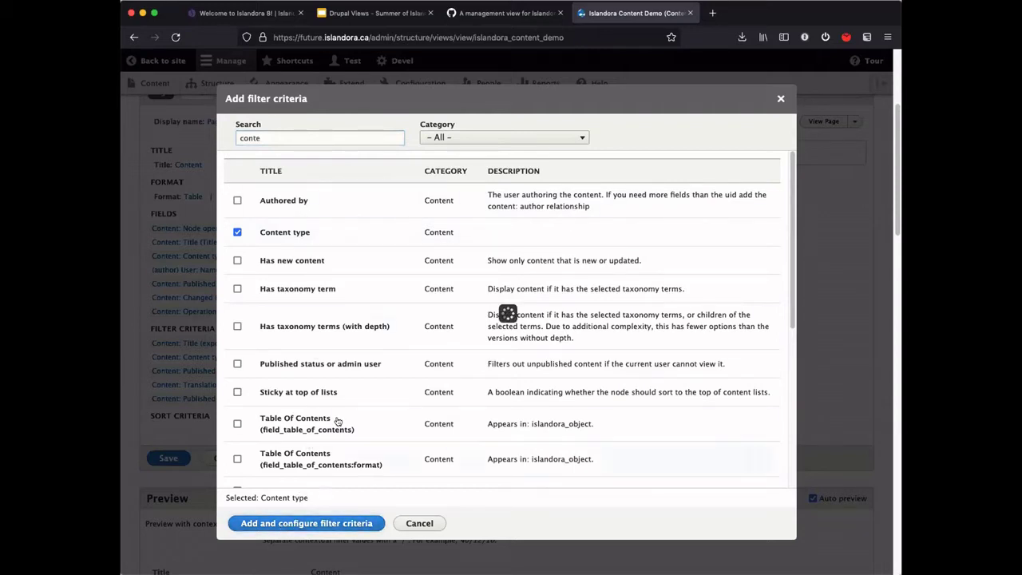
Limit the new Content type filter to Repository Item, apply it and check the previewed content list.
left_click(412, 331)
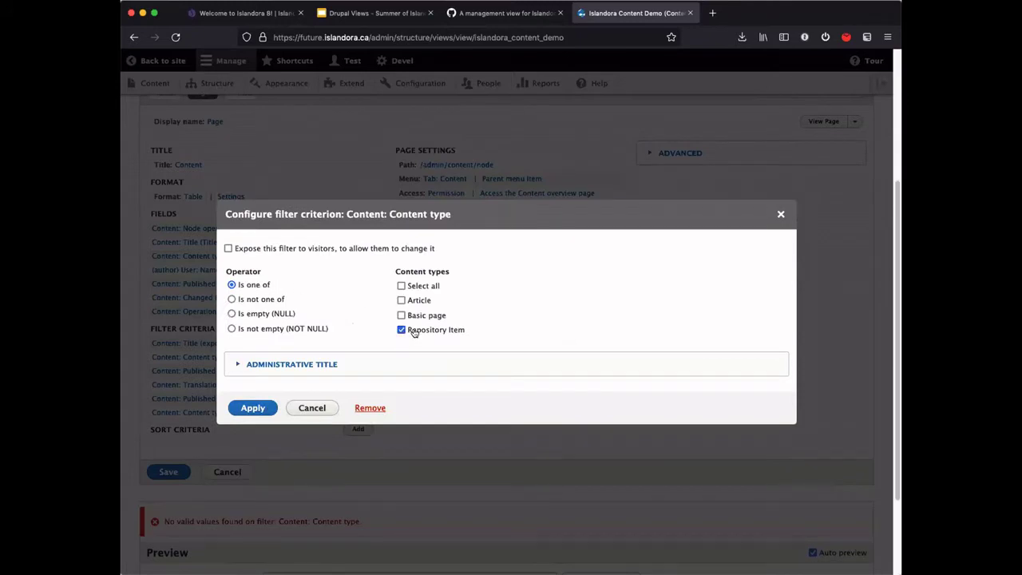
left_click(257, 408)
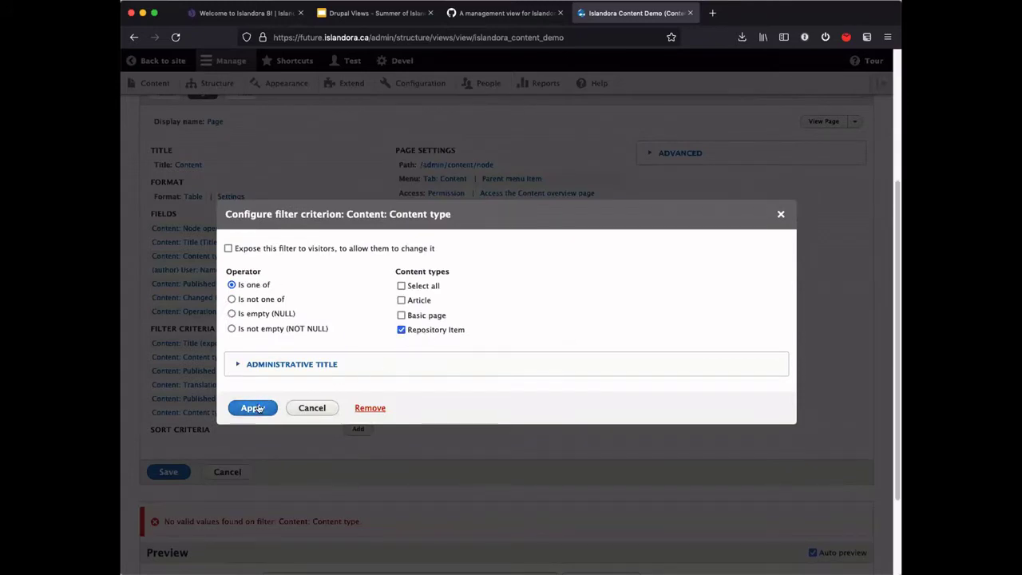
scroll(483, 412, "down", 5)
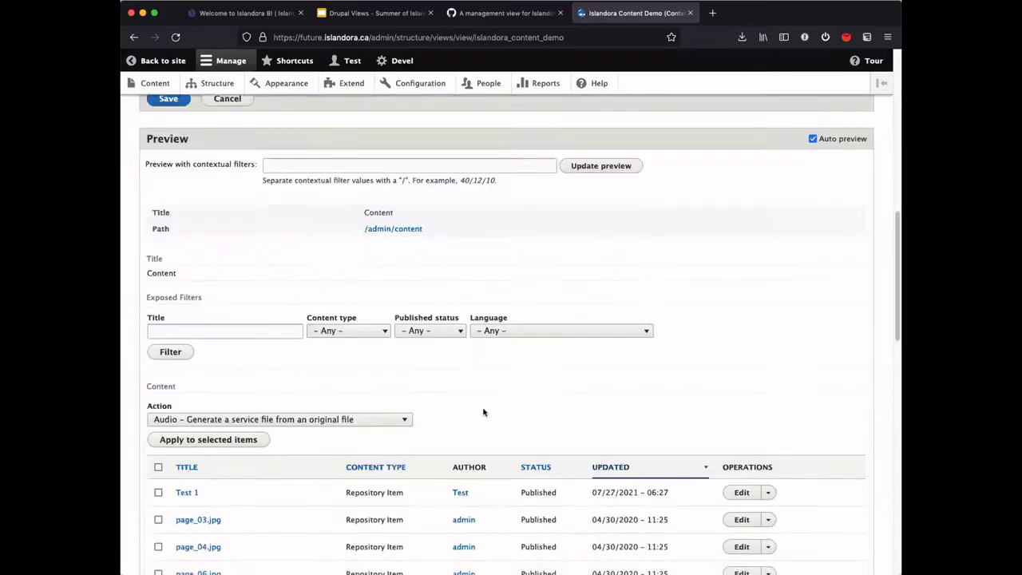
scroll(482, 412, "down", 10)
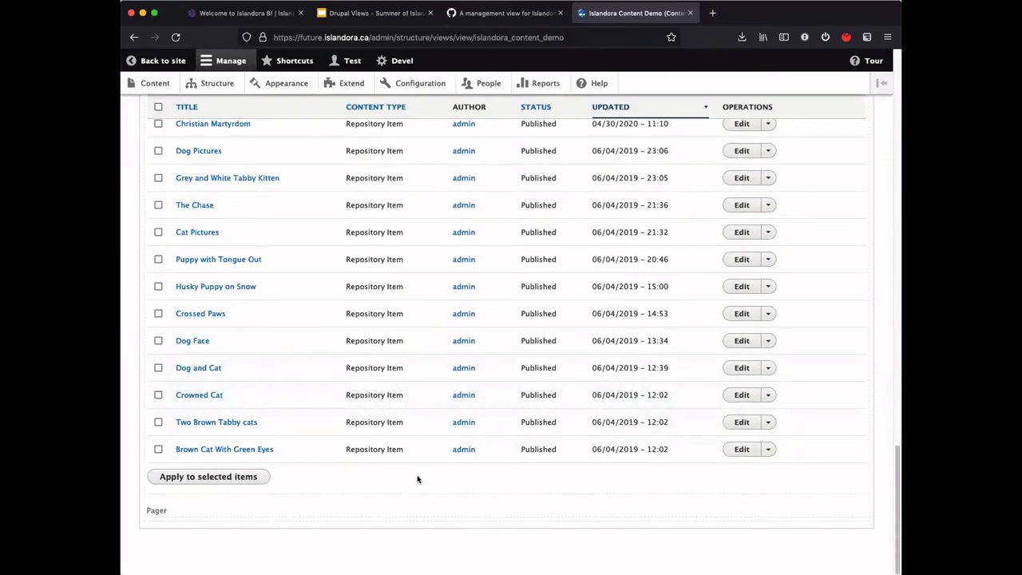
scroll(416, 475, "up", 10)
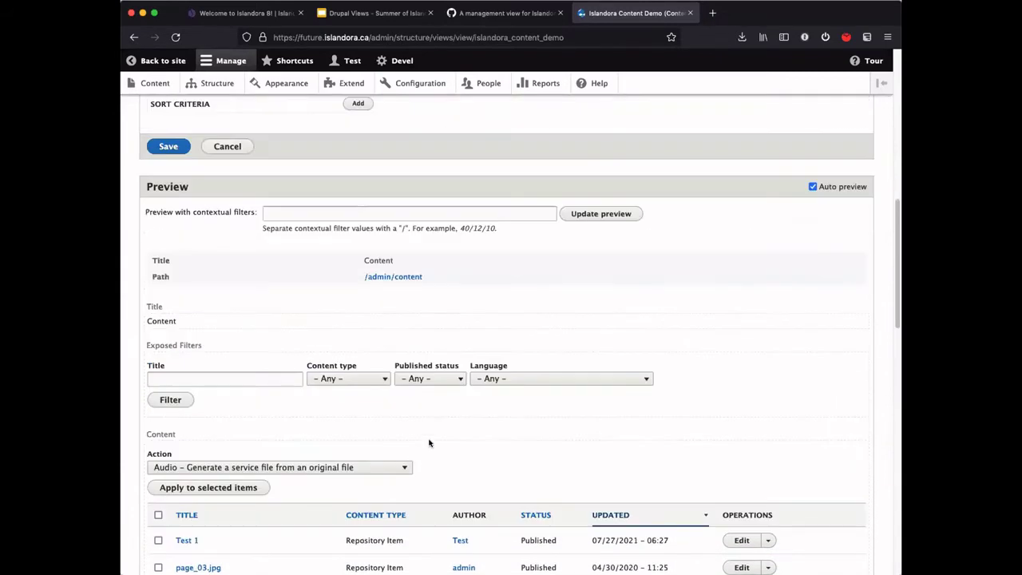
scroll(294, 317, "up", 5)
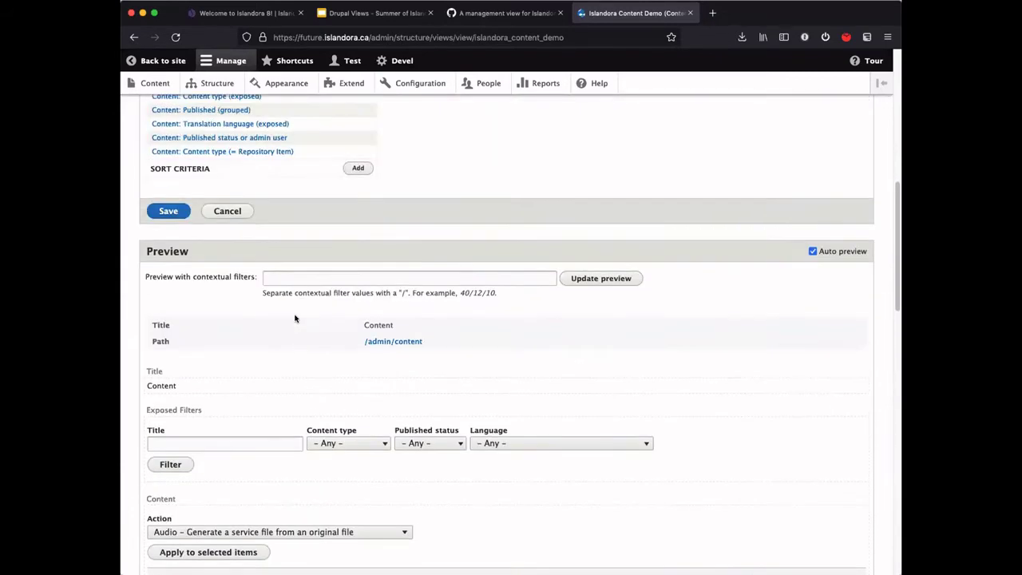
Save the view and try its page path /admin/content/node on future.islandora.ca in a new browser tab.
left_click(168, 386)
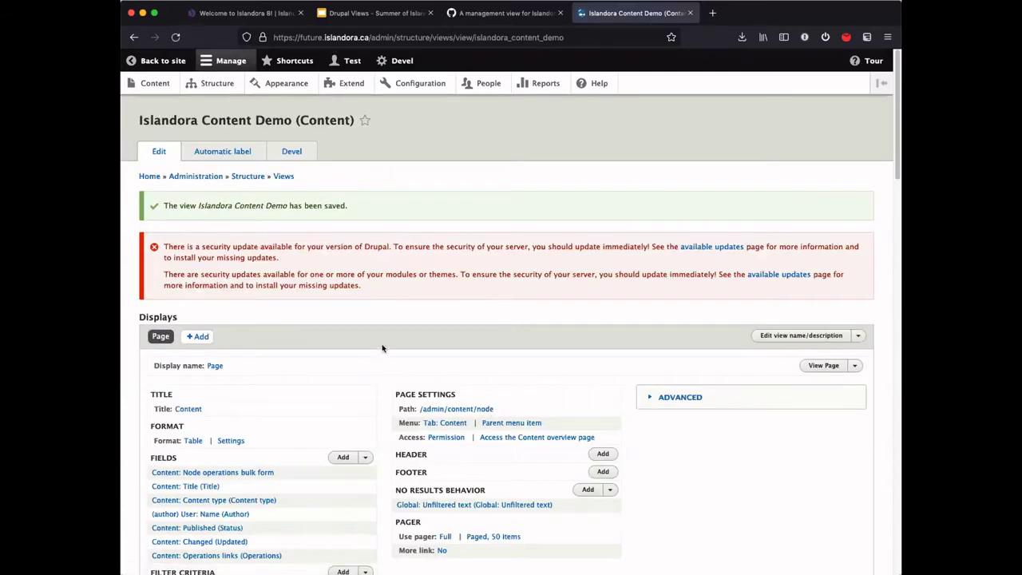
scroll(448, 349, "down", 1)
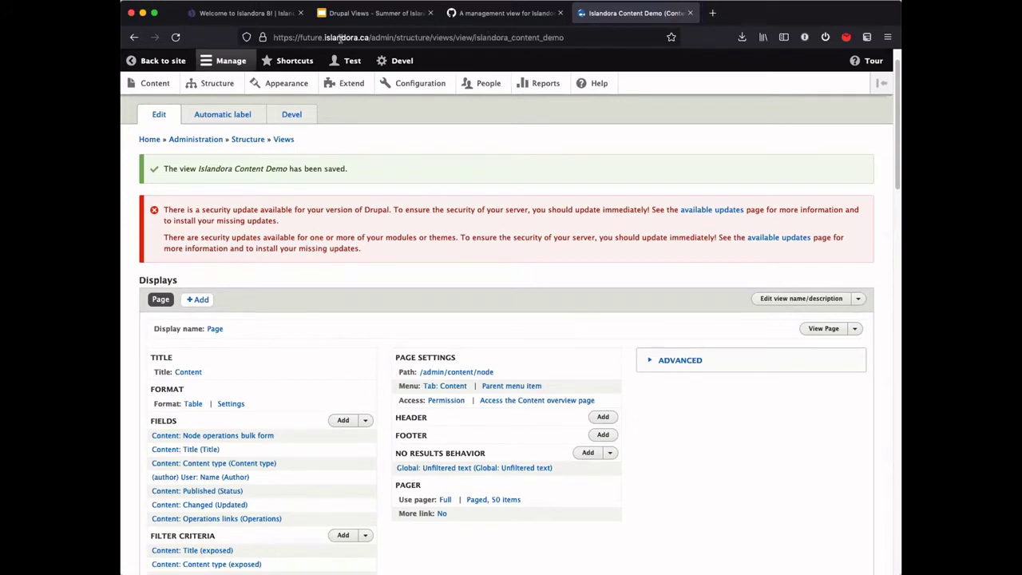
left_click_drag(368, 36, 271, 25)
key("super+c")
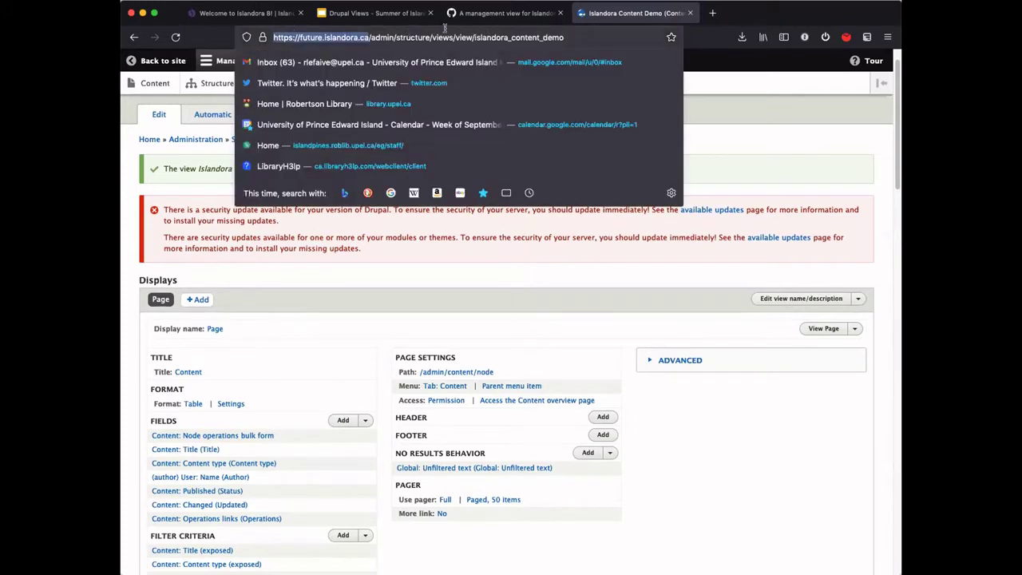
left_click(711, 12)
key("super+v")
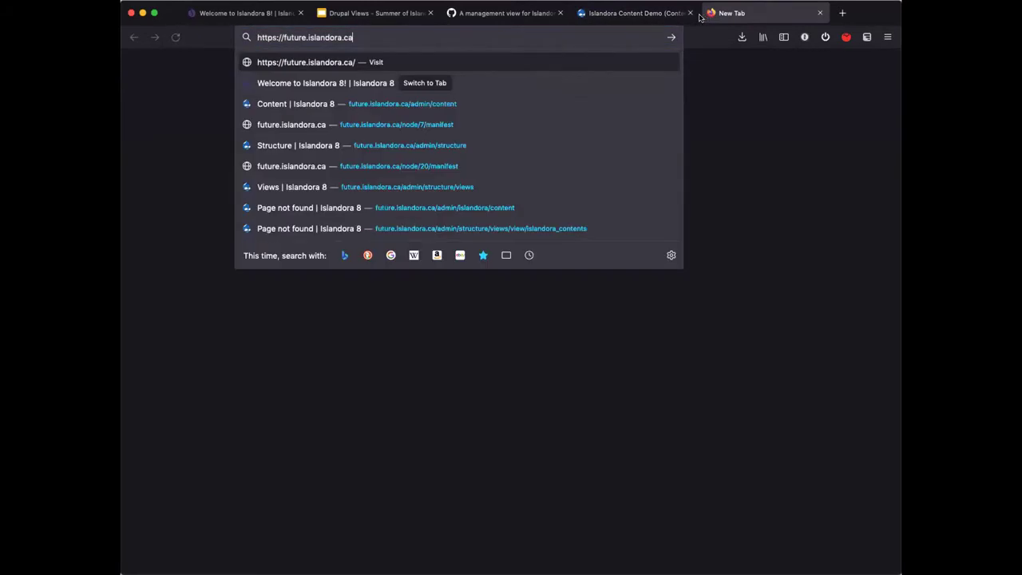
type("/admin/content/node")
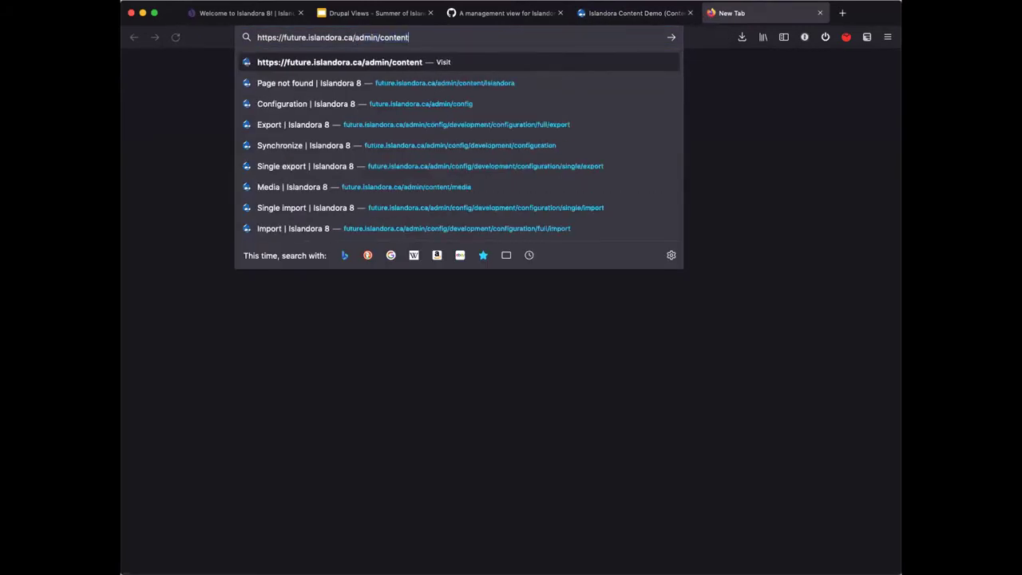
key("Return")
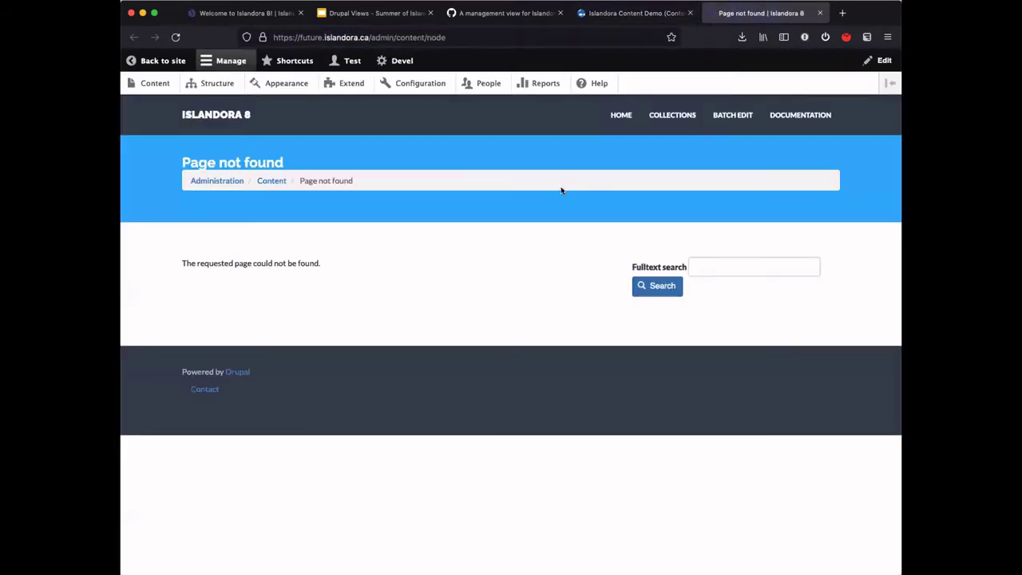
Change the view's page path to admin/content/islandora and save the view.
left_click(630, 13)
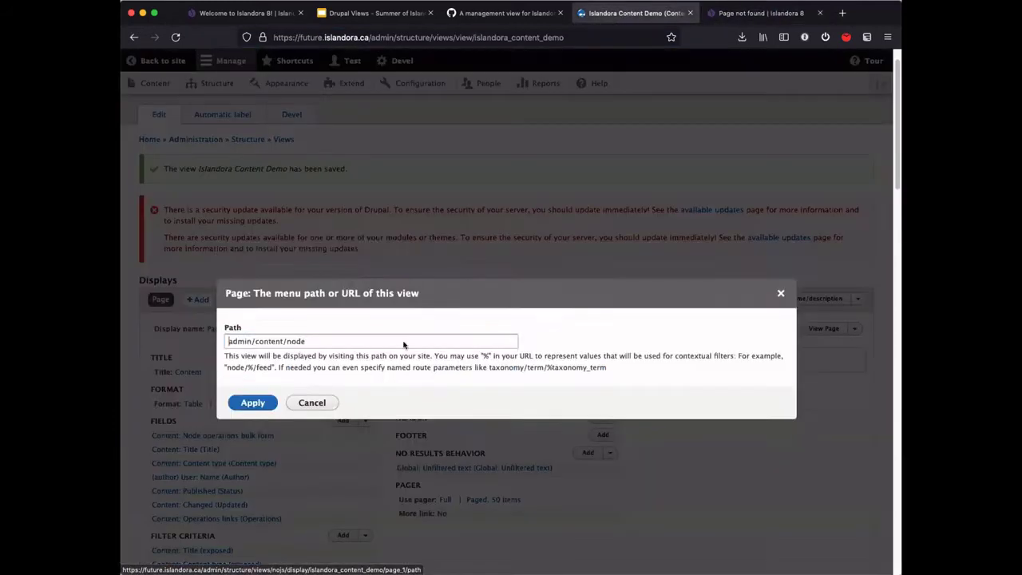
double_click(294, 304)
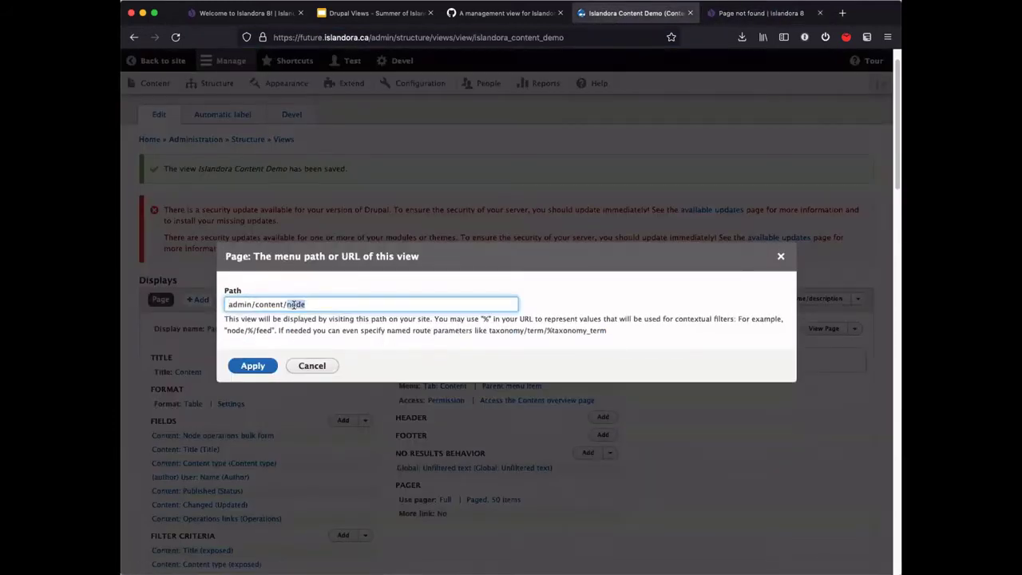
type("islandora")
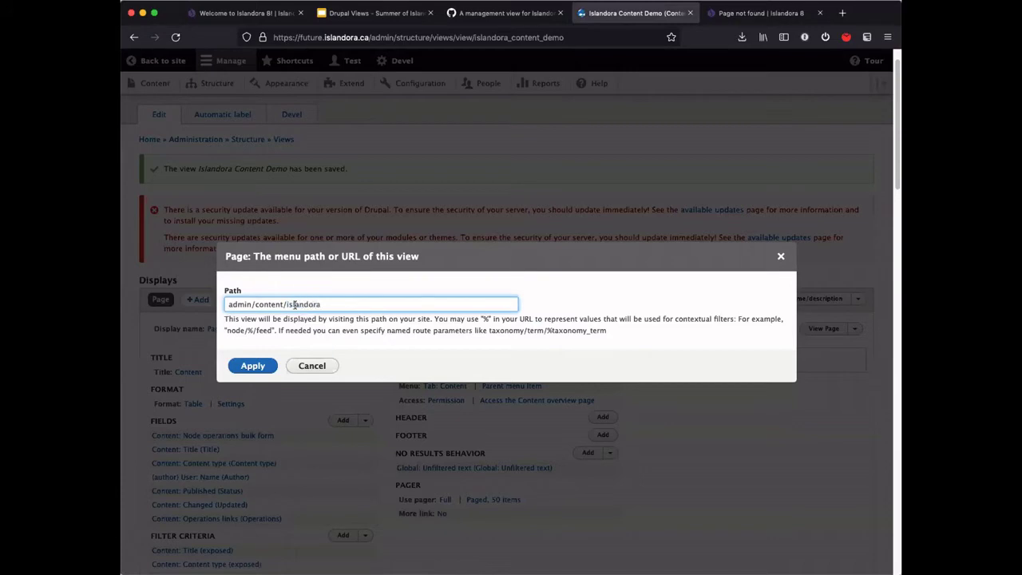
left_click(254, 366)
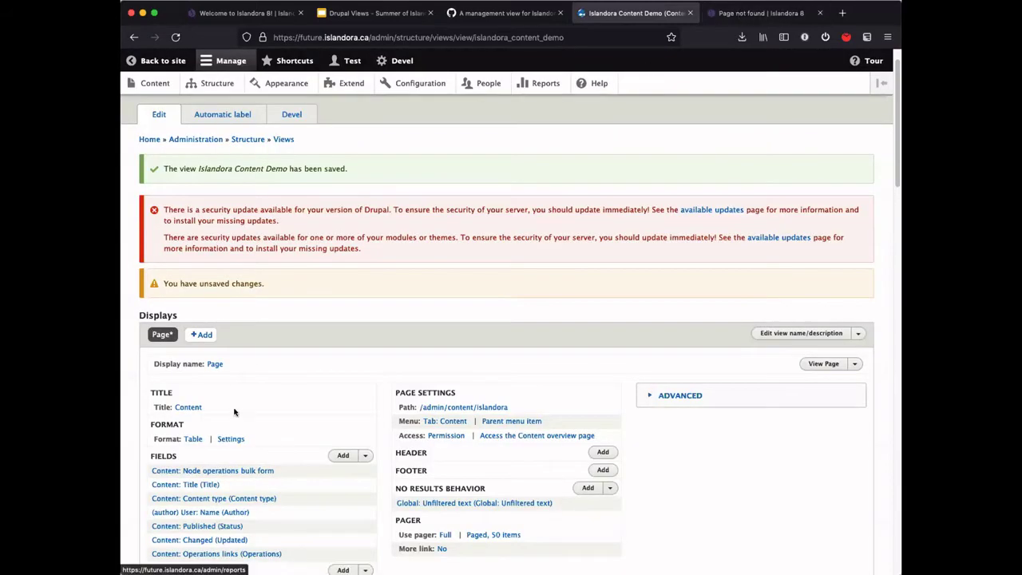
scroll(249, 411, "down", 10)
scroll(337, 369, "up", 5)
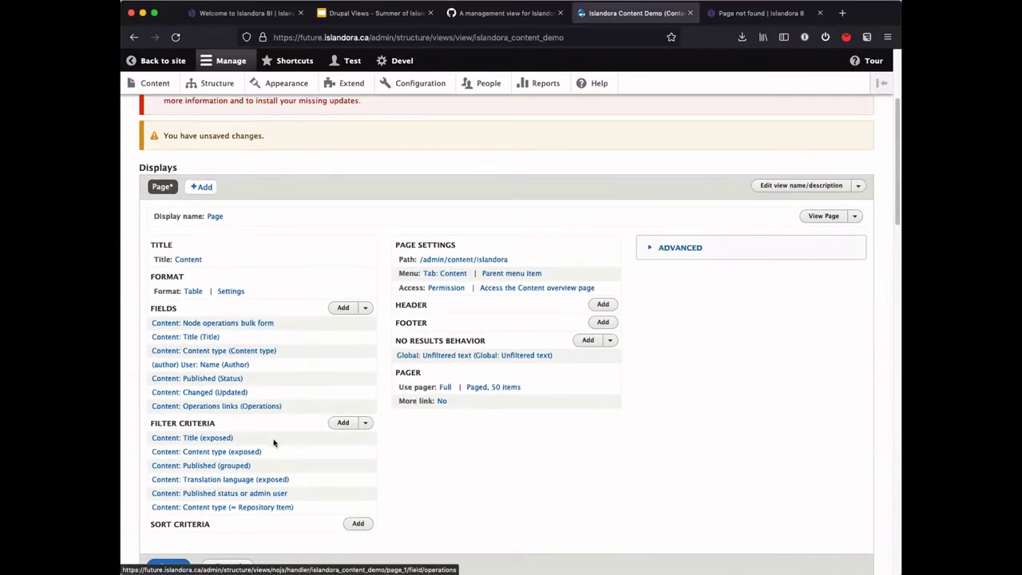
scroll(176, 511, "down", 2)
left_click(173, 493)
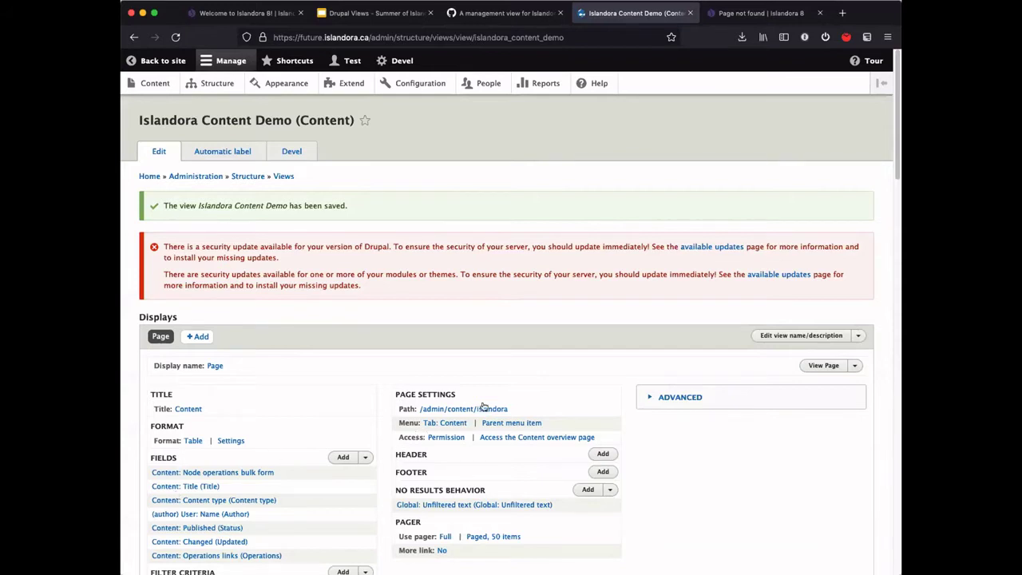
Try the new path /admin/content/islandora in the browser tab used for testing the view's page.
left_click(725, 13)
left_click(440, 36)
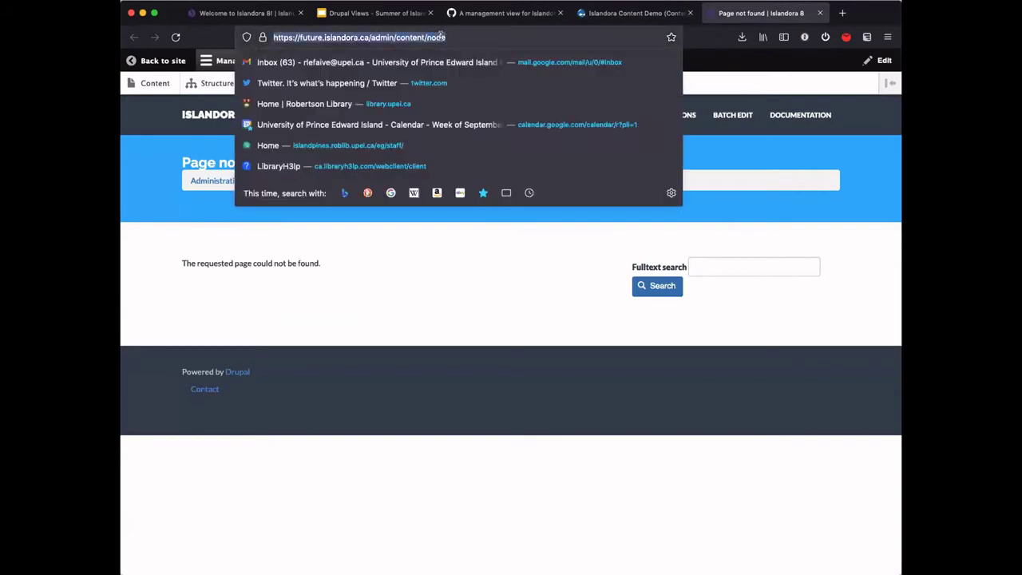
double_click(441, 37)
type("islandora")
key("Return")
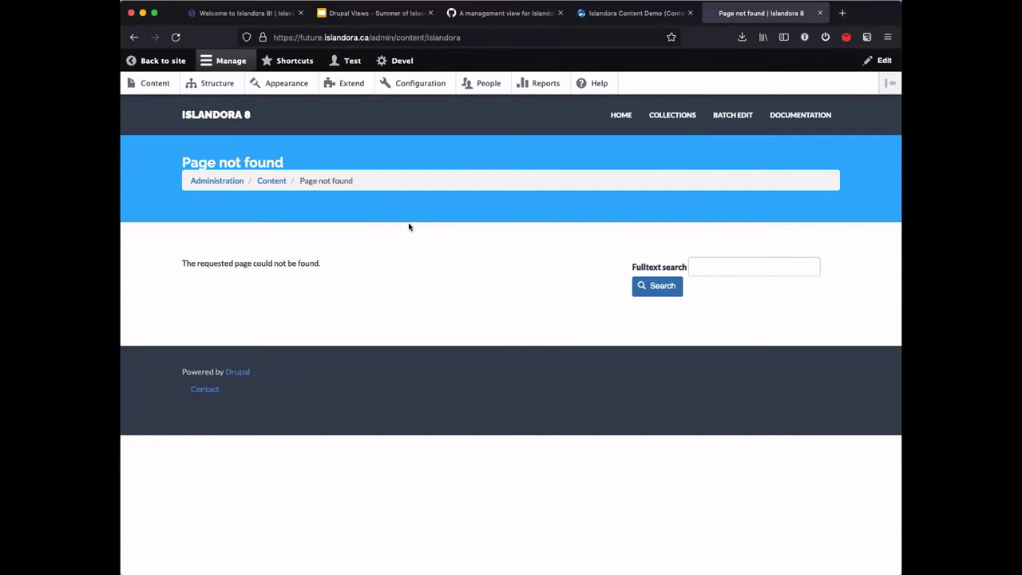
Set the view page's menu item type to No menu entry, apply it and save the view.
left_click(635, 14)
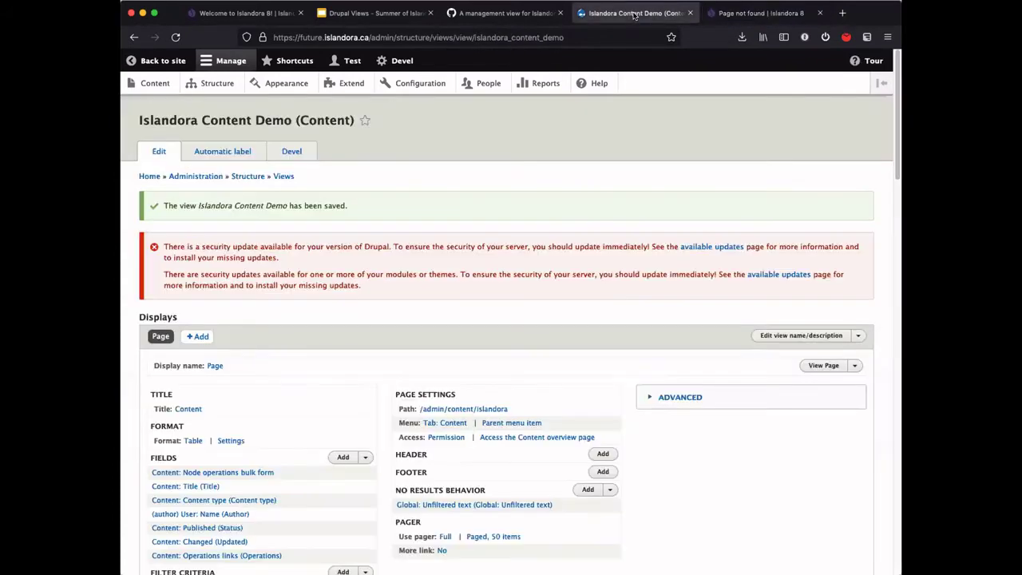
scroll(518, 319, "down", 3)
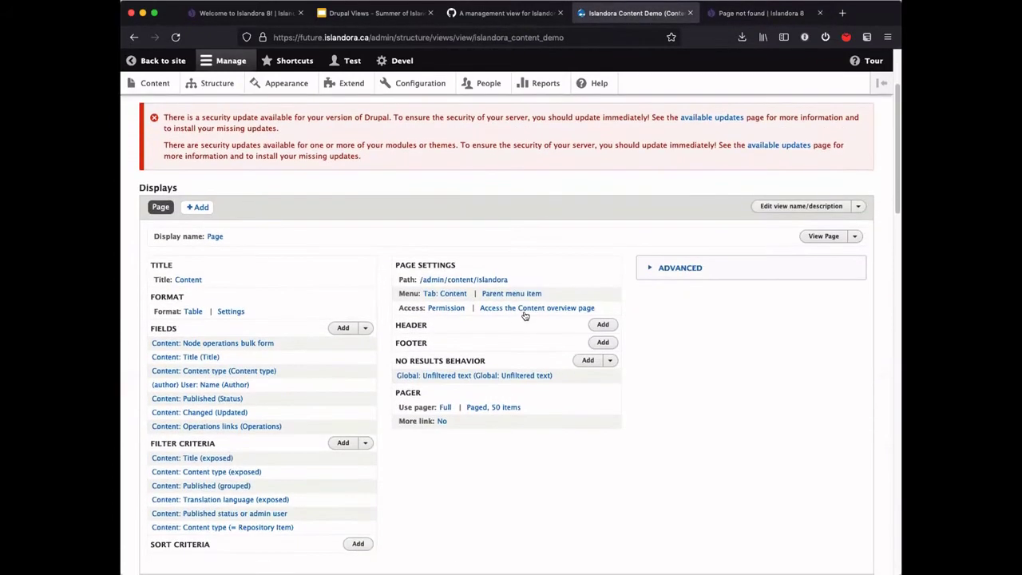
left_click(446, 294)
left_click(252, 426)
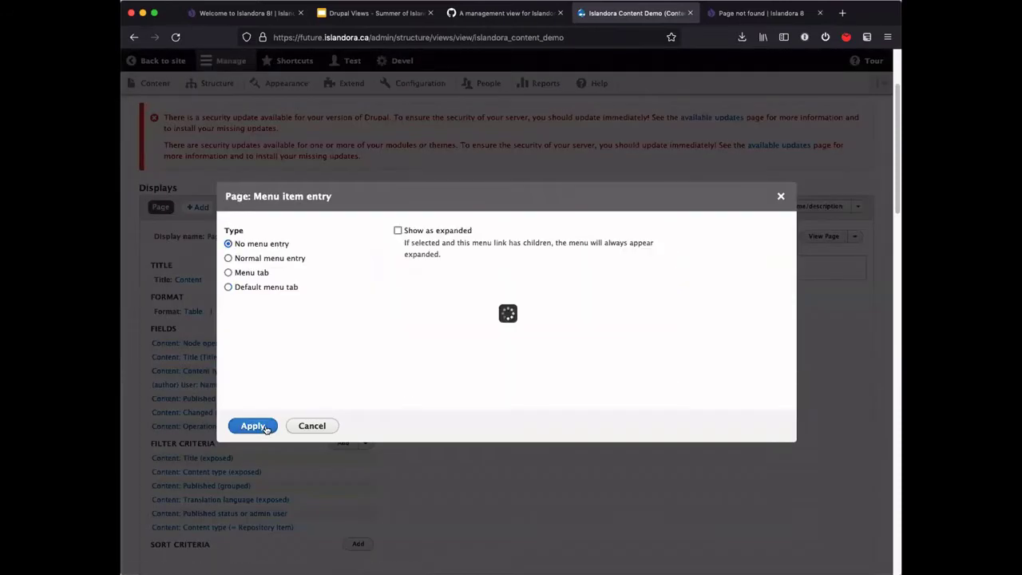
left_click(750, 13)
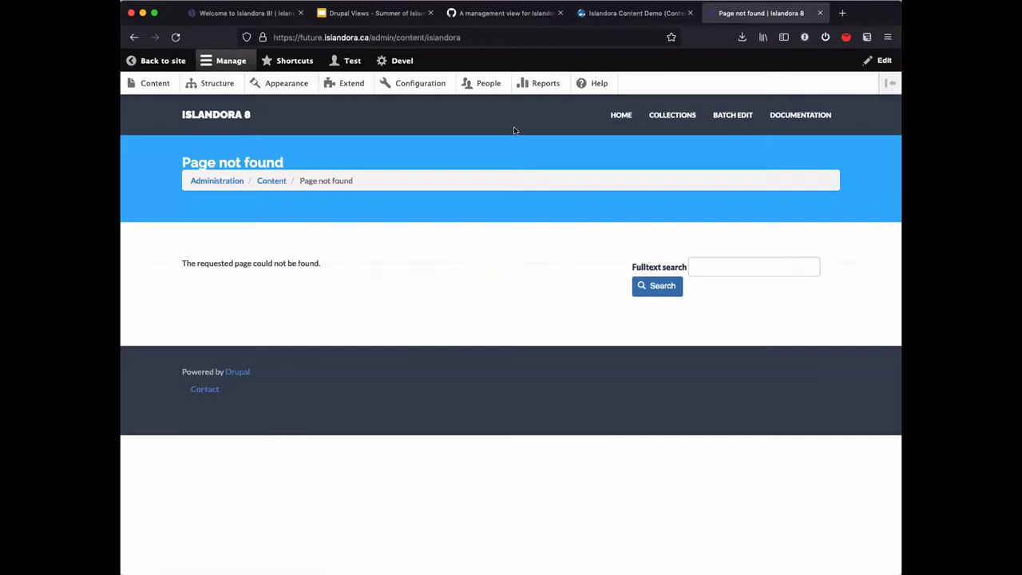
left_click(636, 12)
scroll(185, 376, "down", 8)
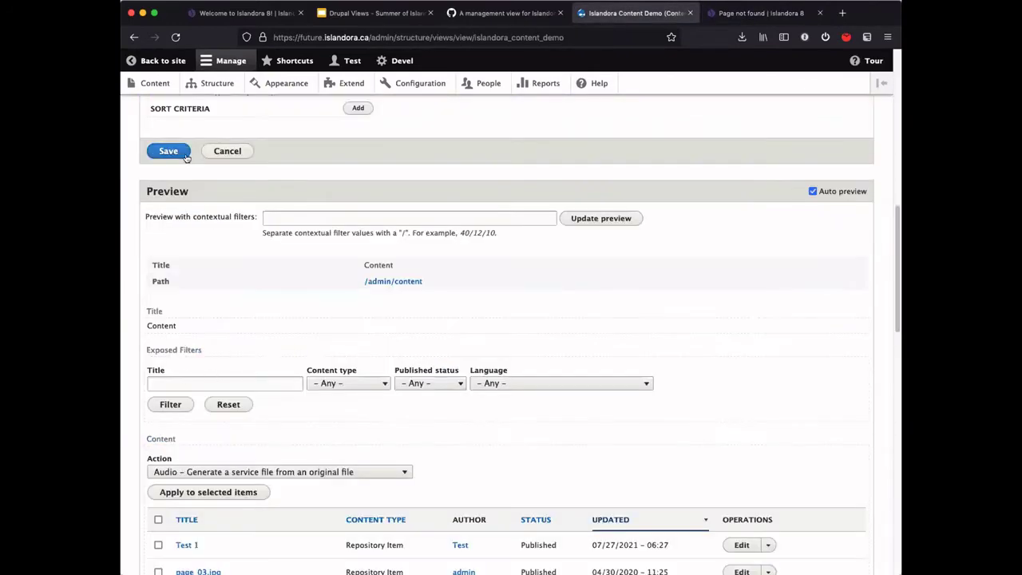
Load /admin/content/islandora again, compare it with the view's page settings and examine the full content list.
left_click(759, 13)
left_click(557, 33)
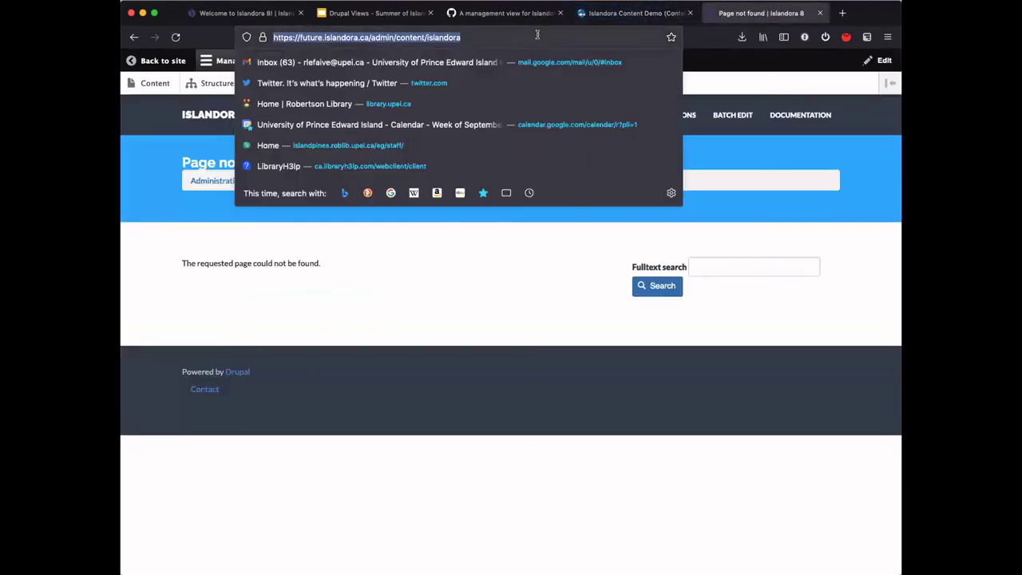
key("Return")
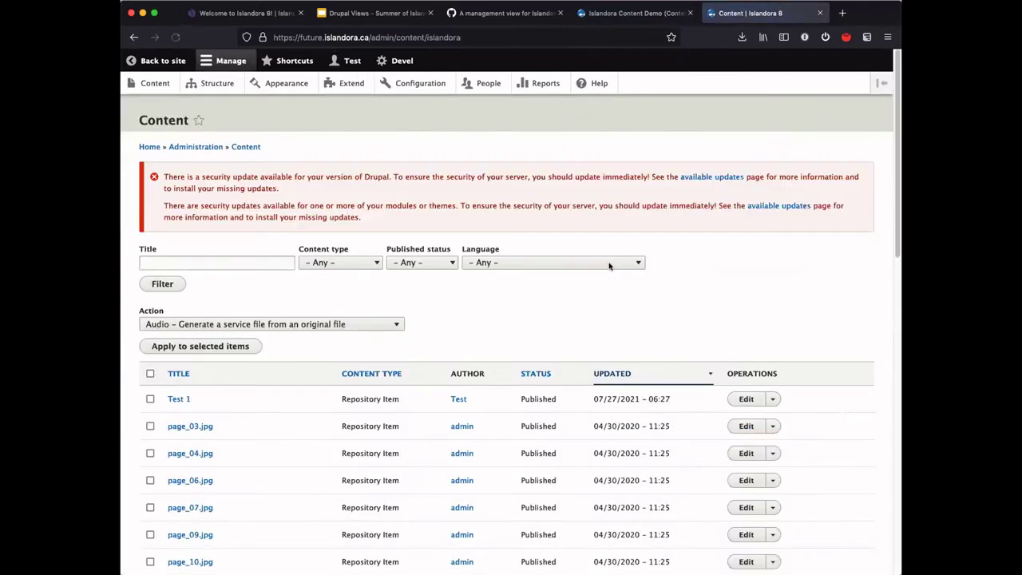
left_click(613, 14)
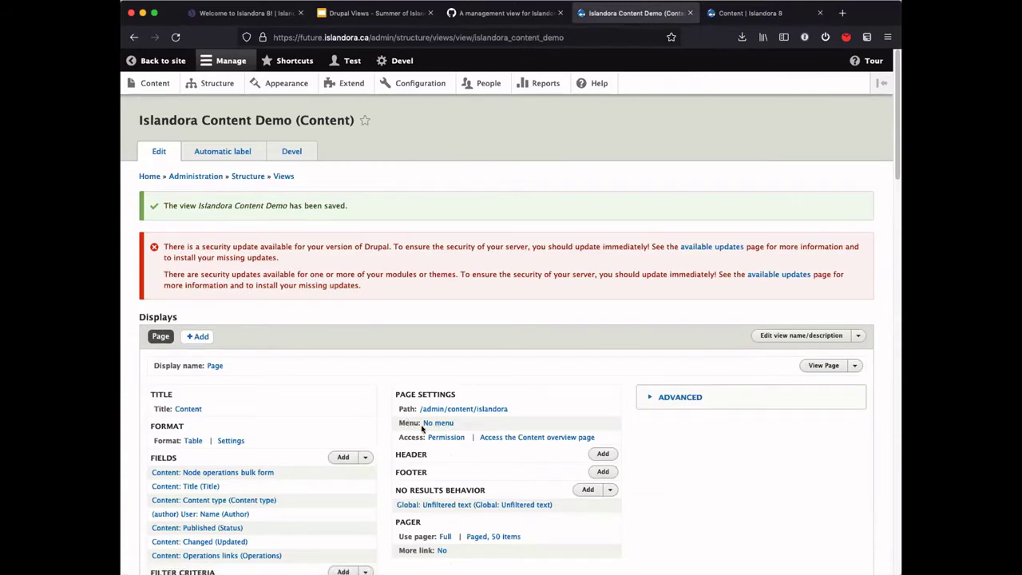
left_click(720, 16)
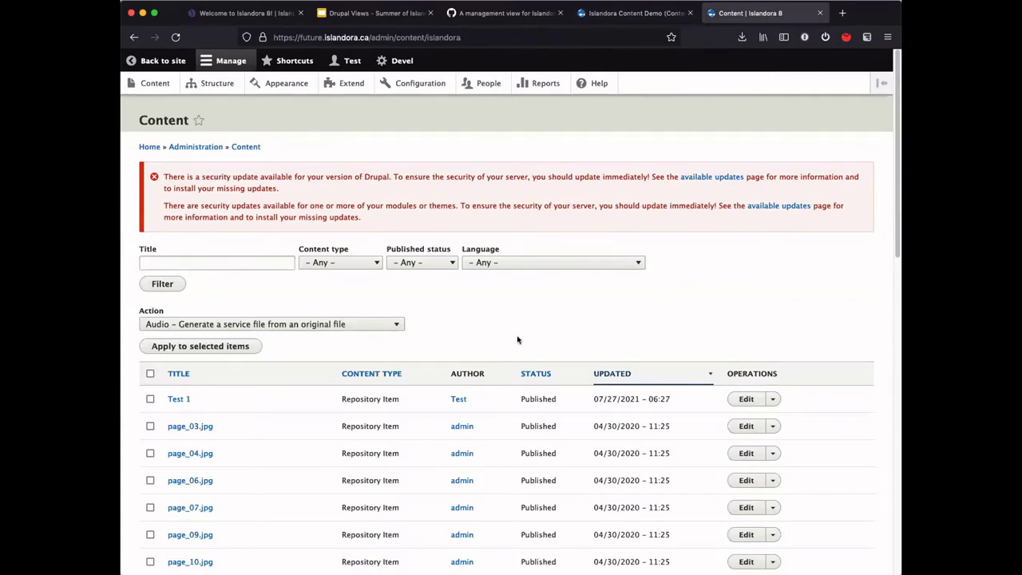
scroll(544, 369, "down", 15)
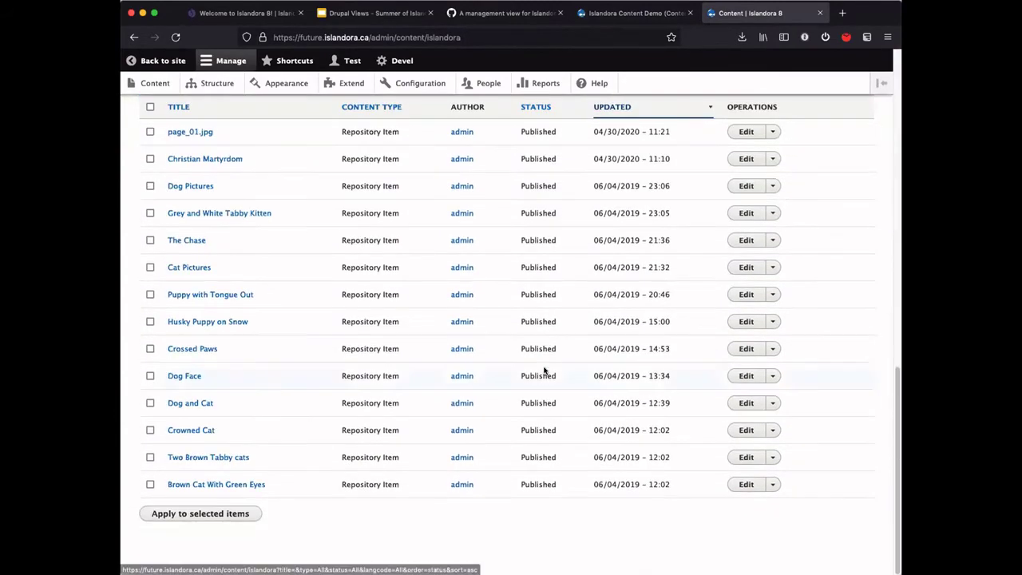
scroll(544, 369, "up", 15)
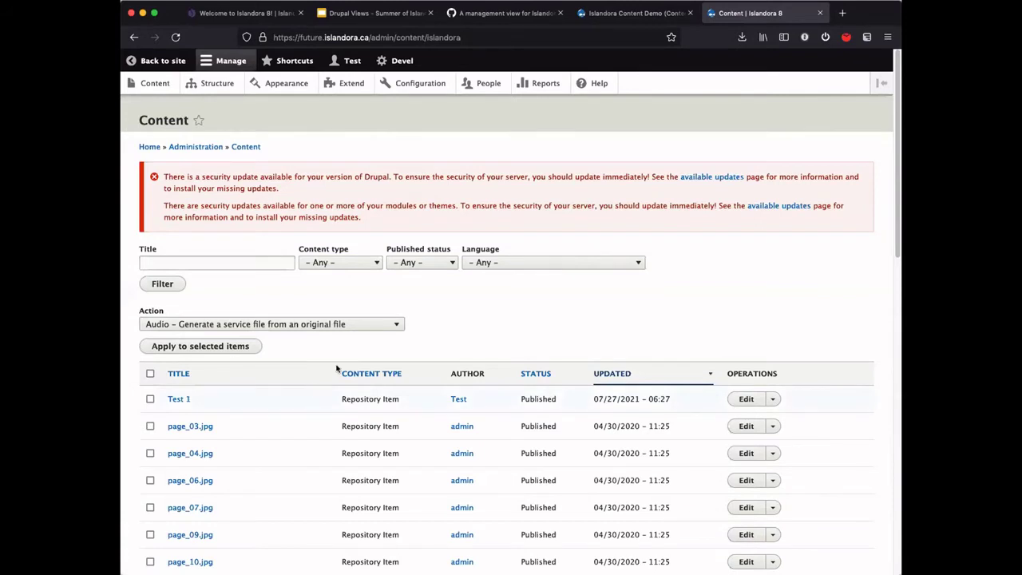
Search the available fields for "mem" and add the Member of field to the view with its default configuration.
left_click(632, 13)
scroll(326, 332, "down", 3)
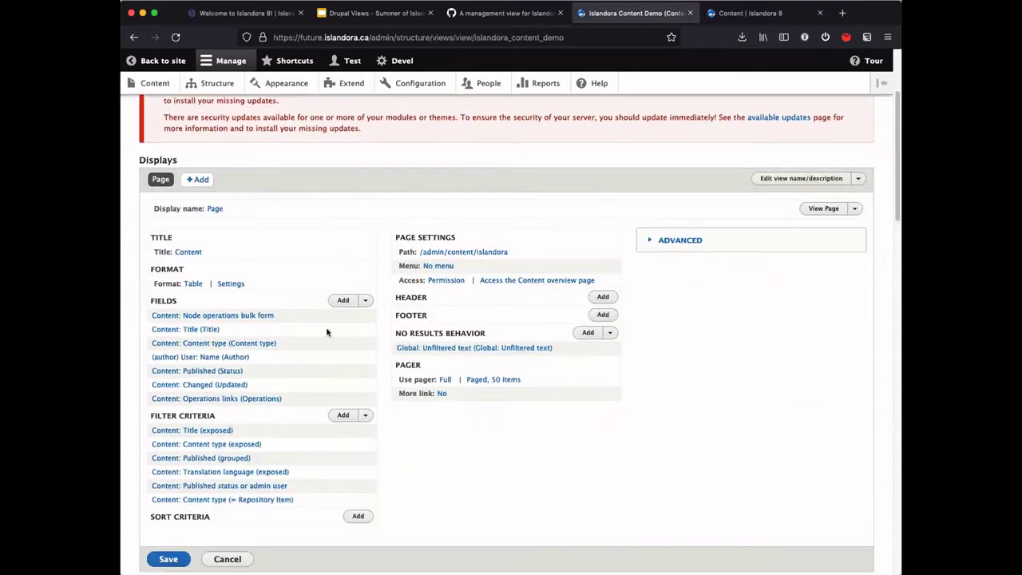
left_click(343, 301)
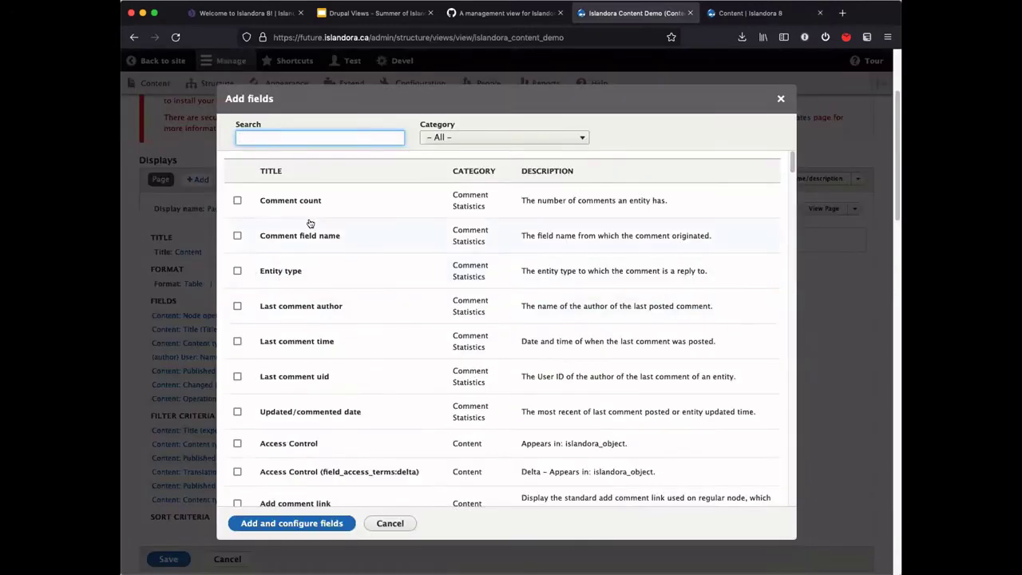
type("mem")
left_click(297, 196)
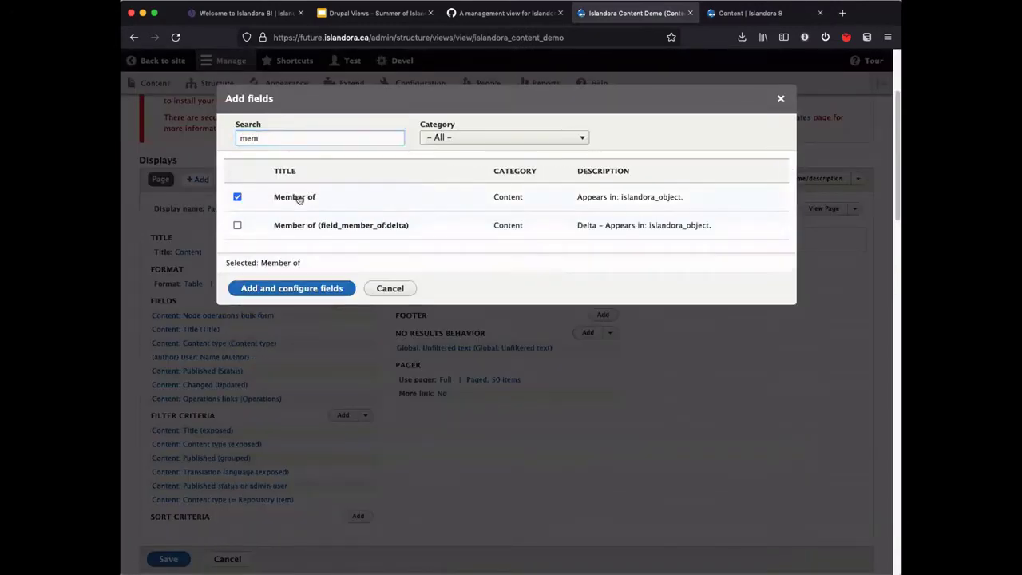
left_click(326, 289)
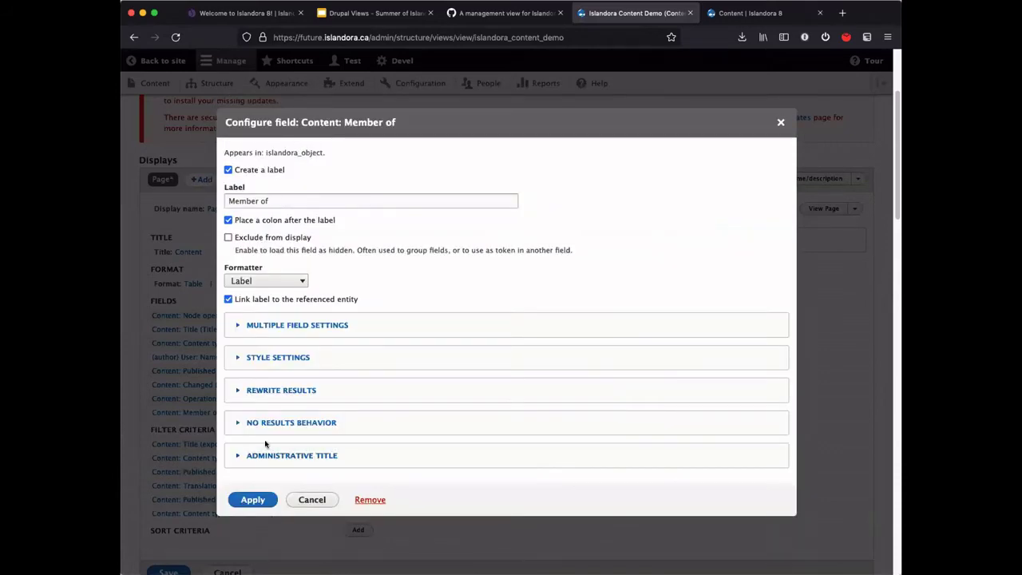
left_click(252, 499)
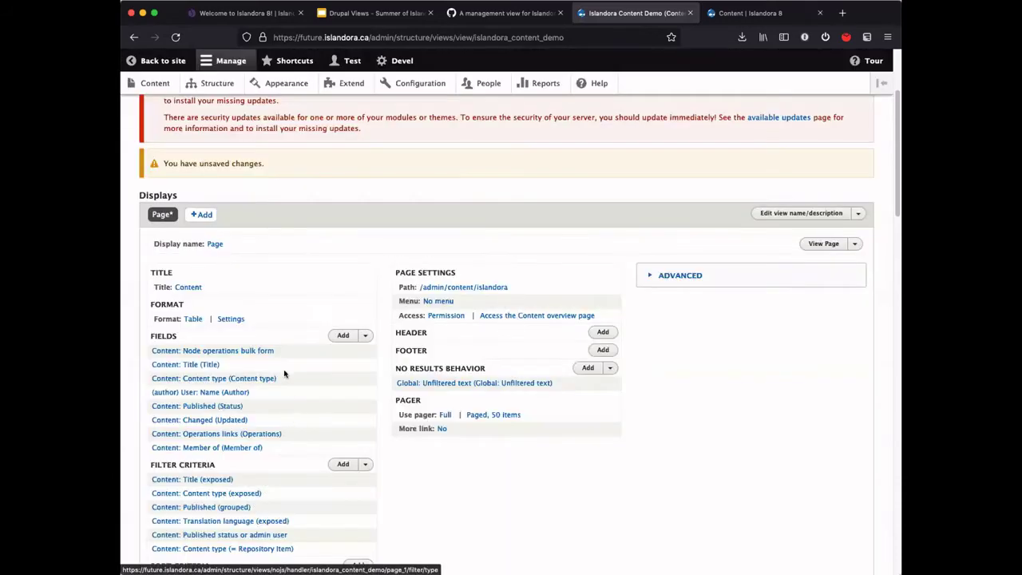
Search the available fields for "mode" and add the Model field to the view with its default configuration.
left_click(342, 335)
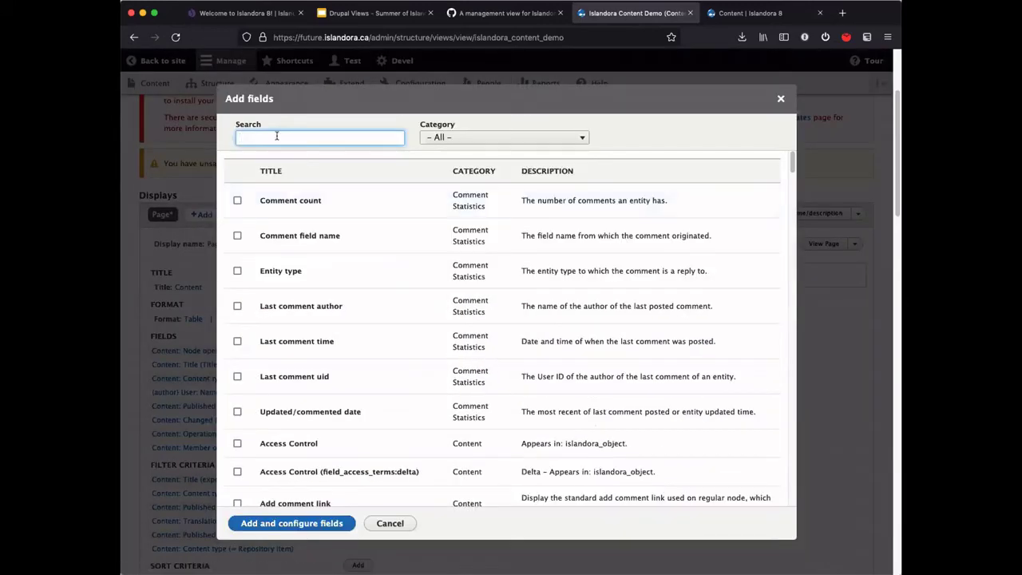
type("mode")
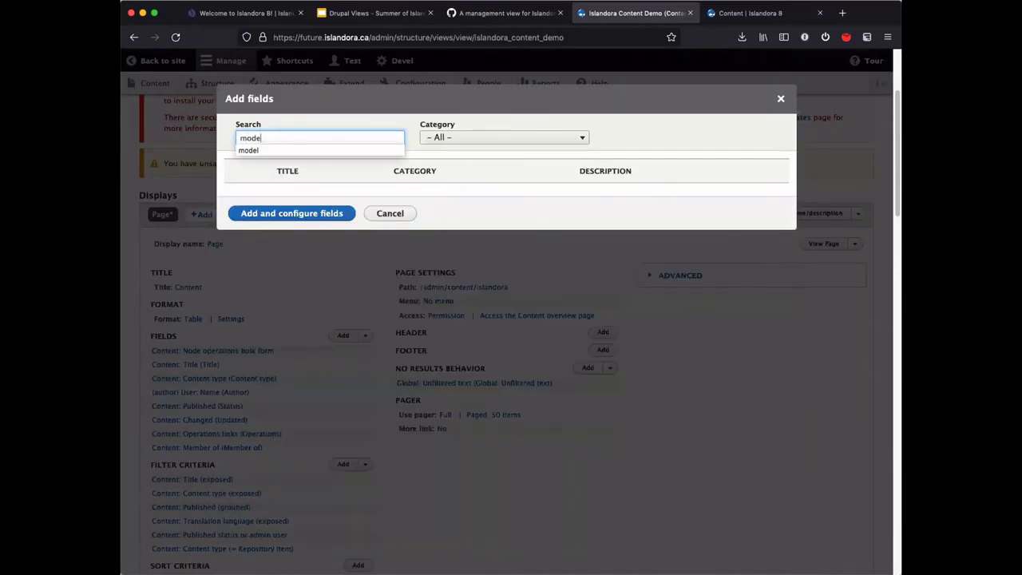
left_click(237, 196)
left_click(307, 317)
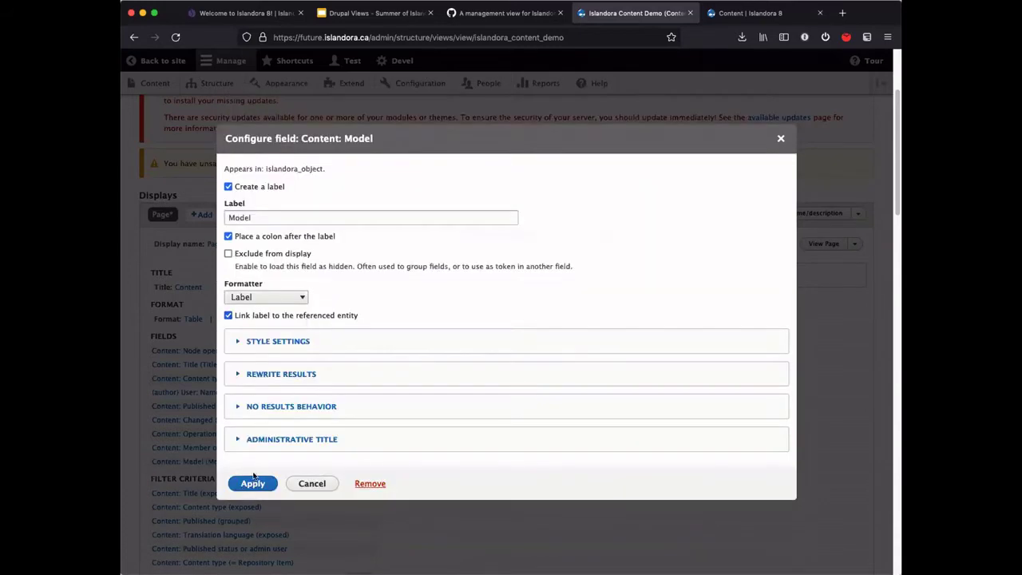
left_click(257, 486)
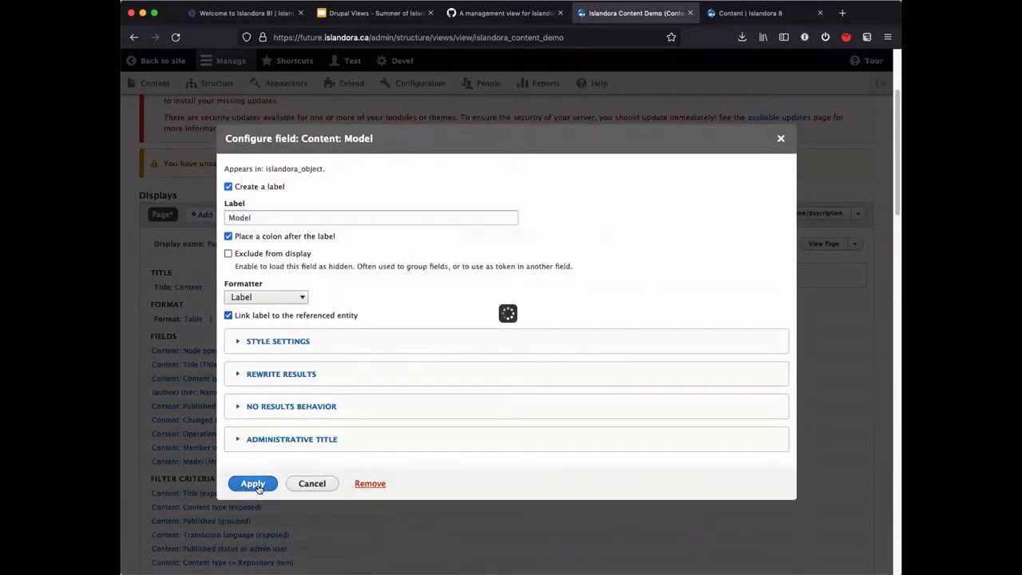
scroll(506, 506, "down", 5)
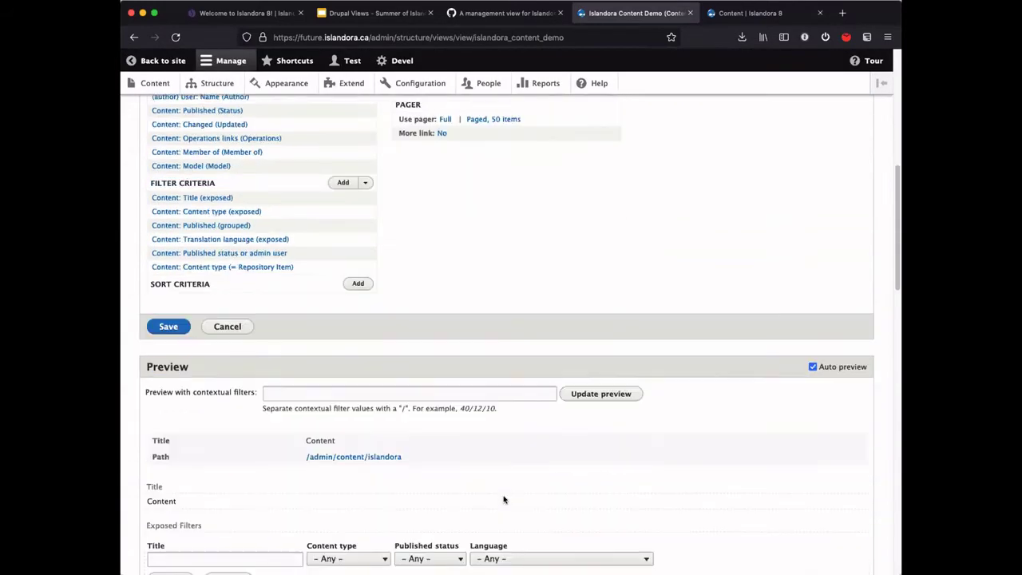
Examine the view preview's rows, comparing the Content type, Member of and Model columns.
scroll(503, 499, "down", 10)
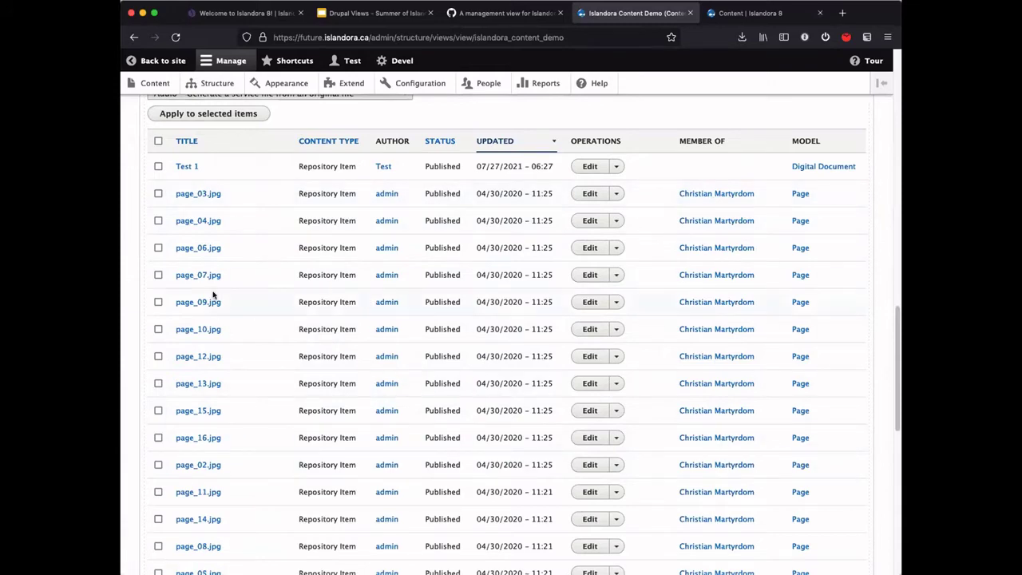
scroll(213, 295, "down", 10)
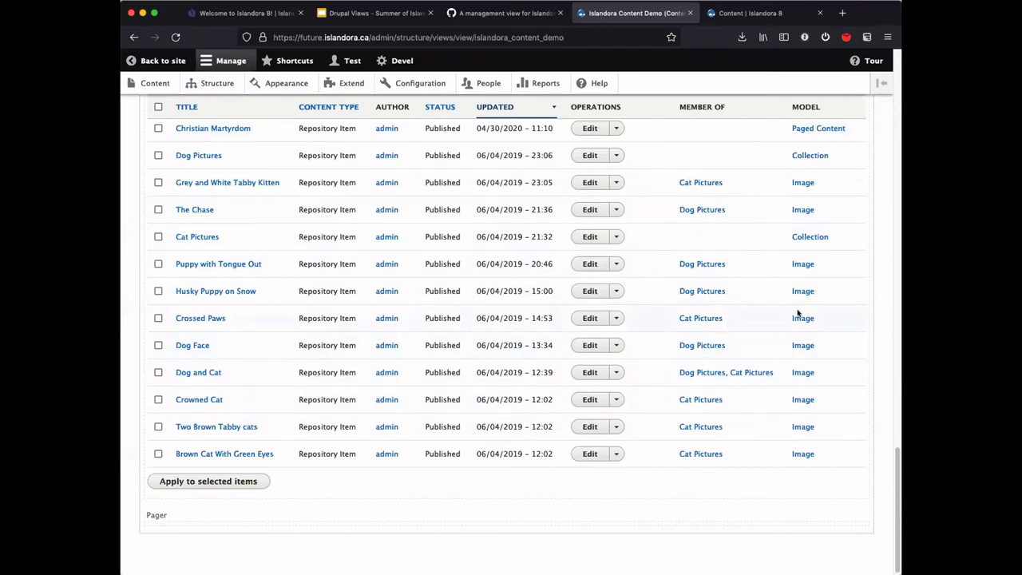
scroll(796, 296, "up", 5)
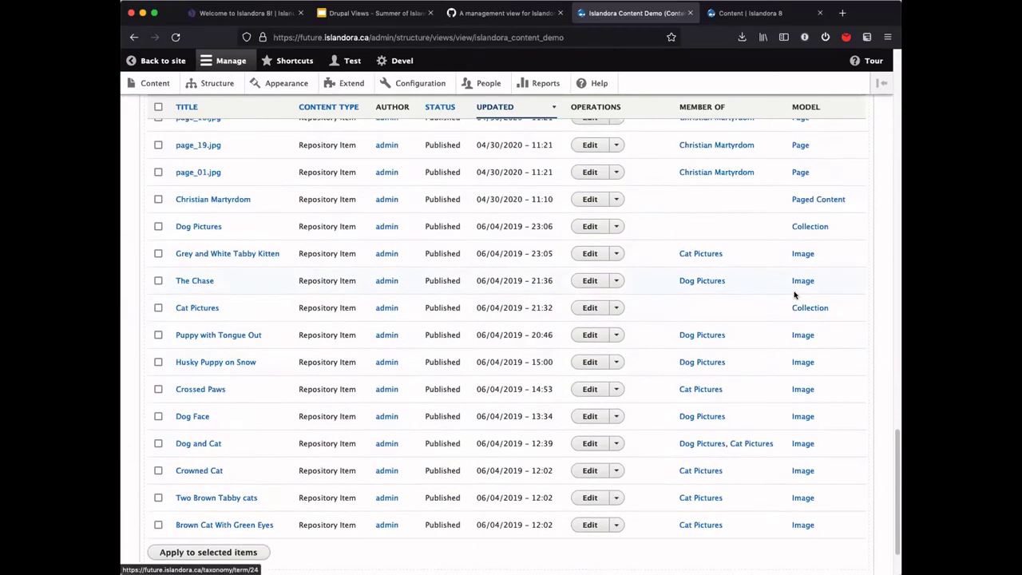
scroll(796, 295, "up", 10)
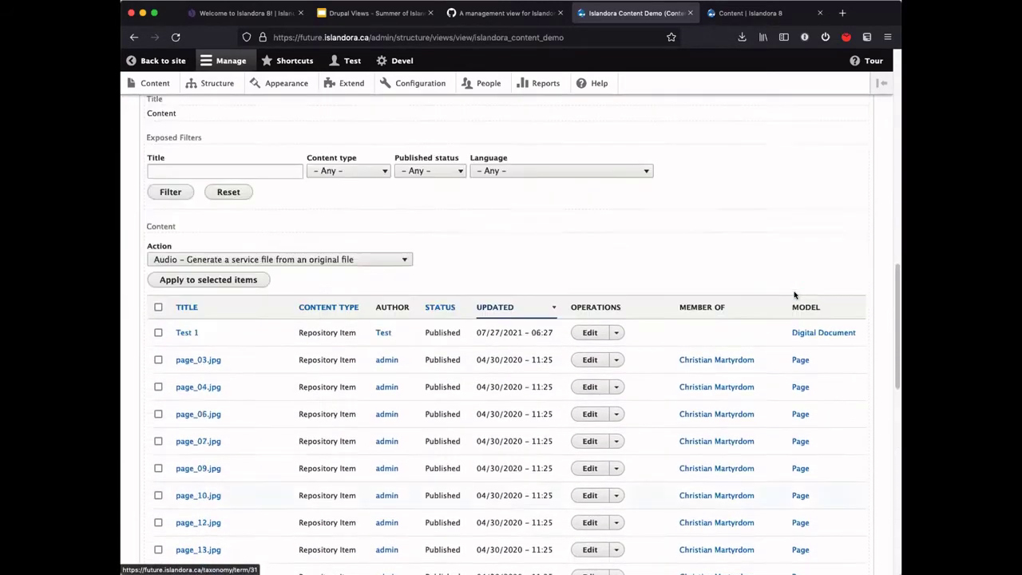
scroll(762, 300, "down", 2)
scroll(763, 300, "down", 3)
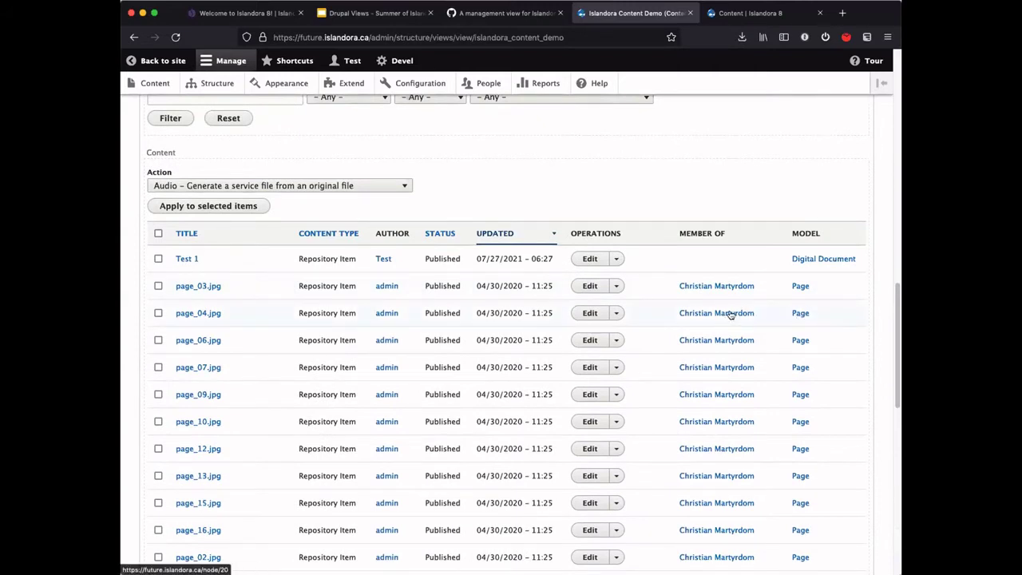
left_click_drag(299, 312, 348, 313)
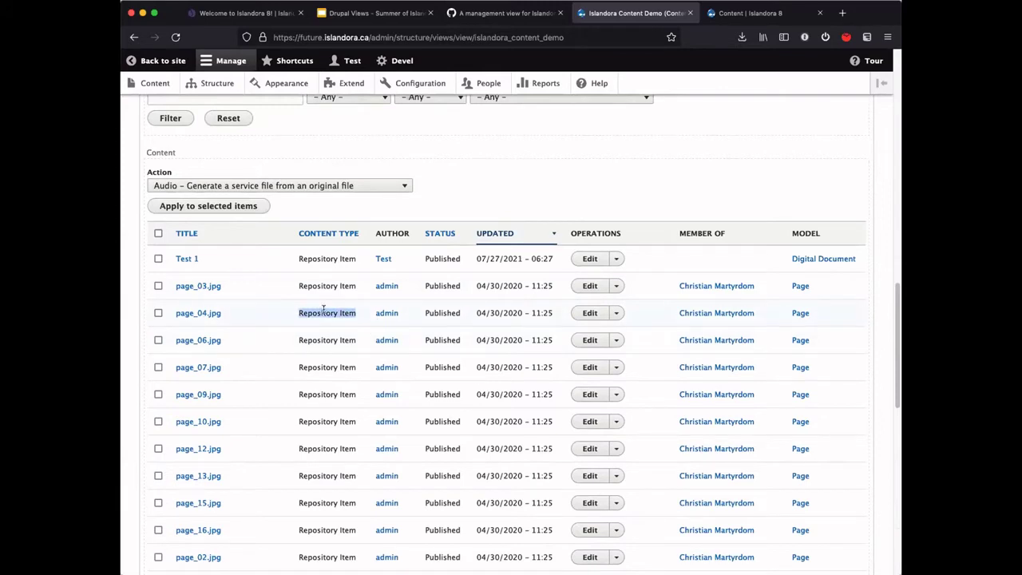
Open the Page model's taxonomy term from the preview in a separate tab, look through its listing and return to the view.
left_click(797, 314, "super")
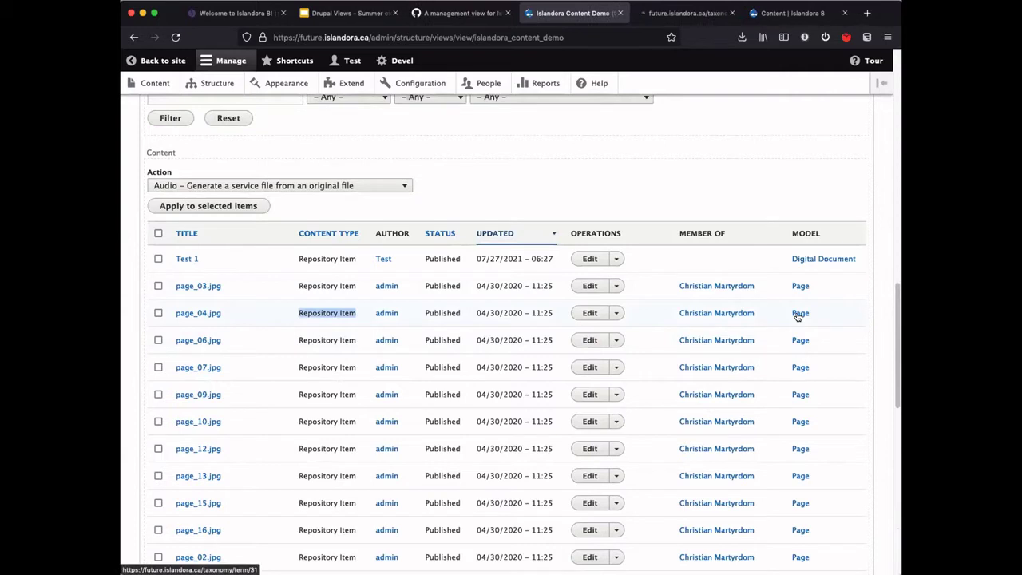
left_click(669, 14)
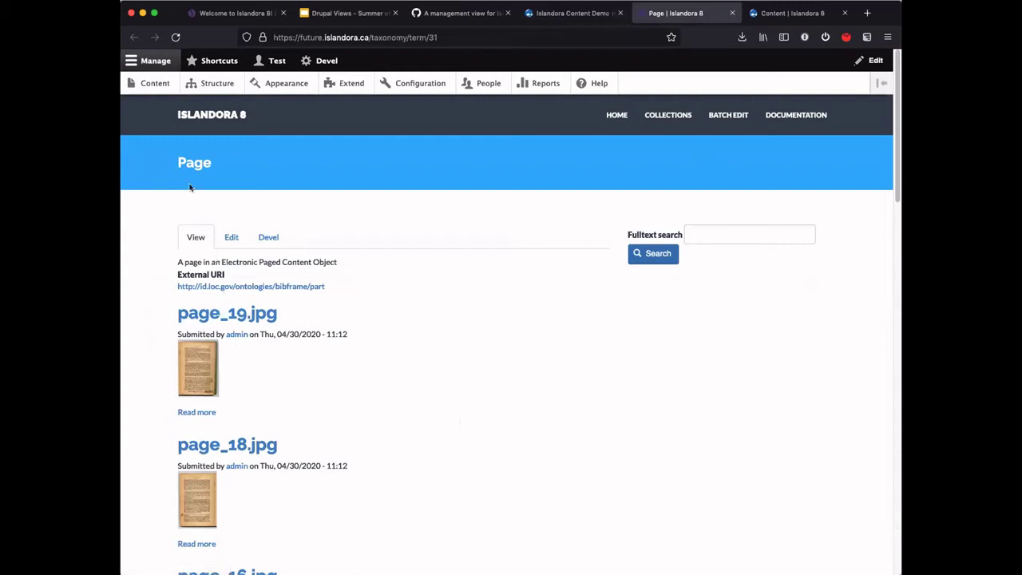
scroll(303, 367, "down", 7)
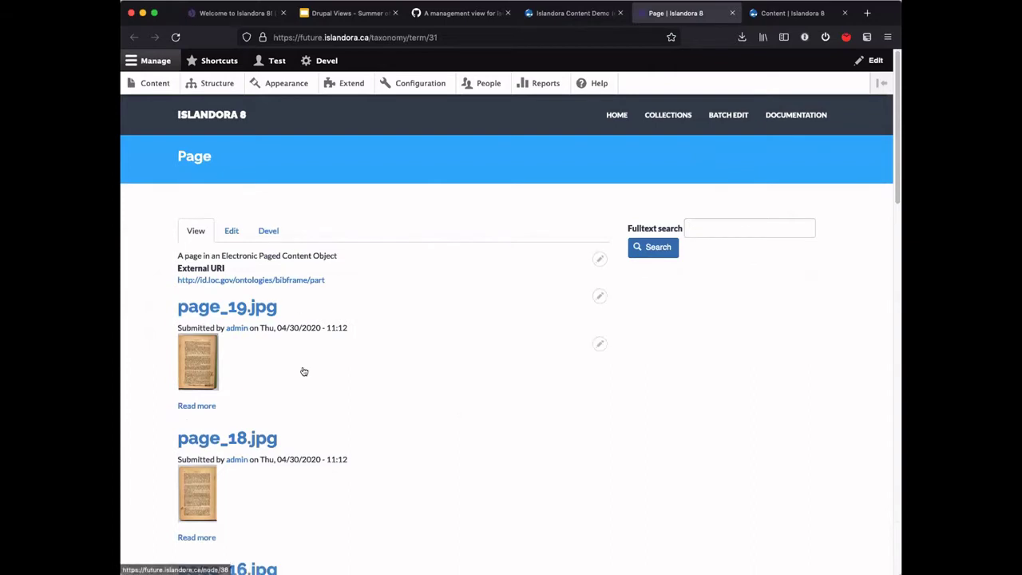
scroll(314, 353, "up", 7)
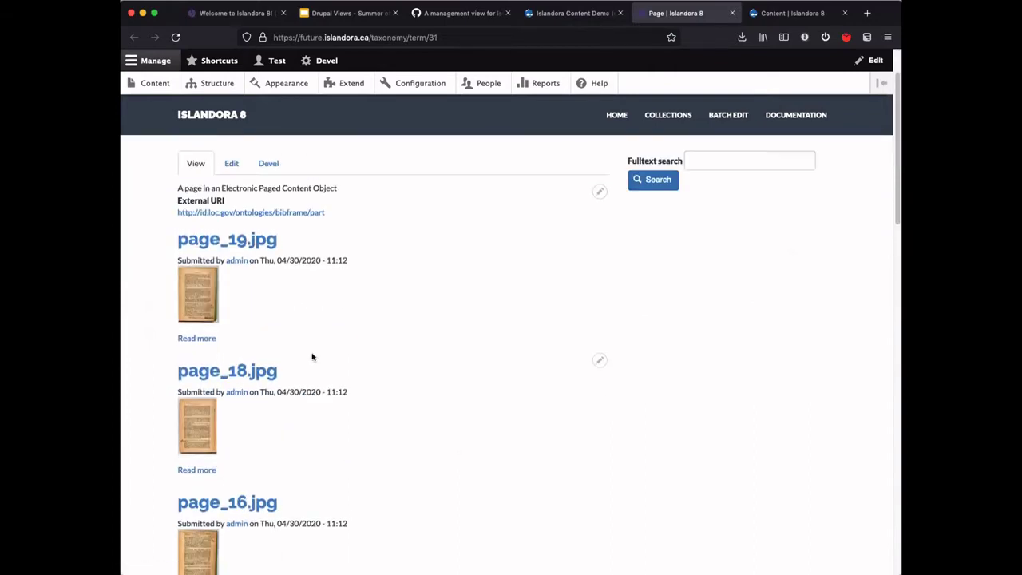
left_click(581, 21)
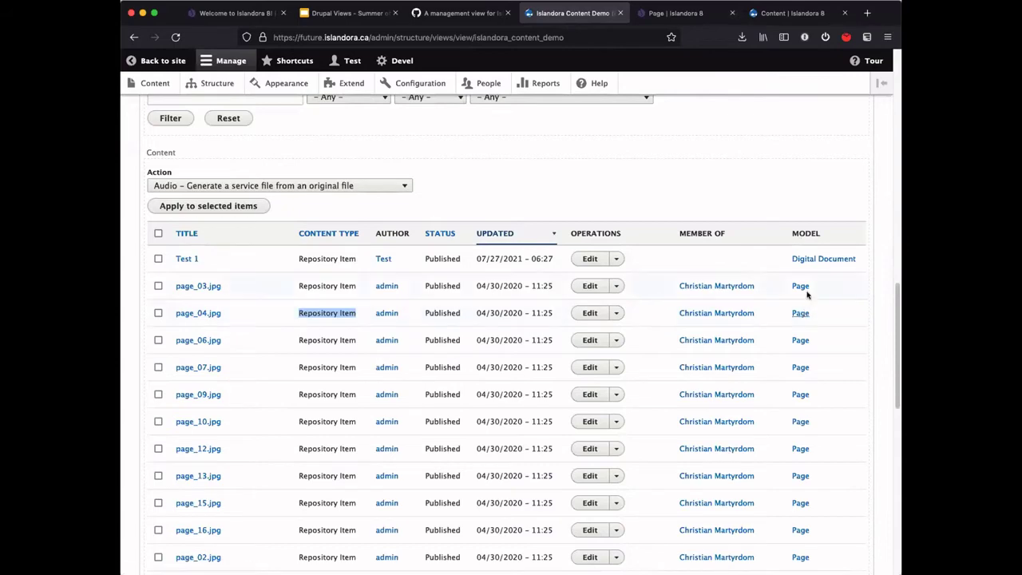
Turn off linking the label to the referenced entity for the Model field, apply it and check the preview.
scroll(806, 294, "up", 10)
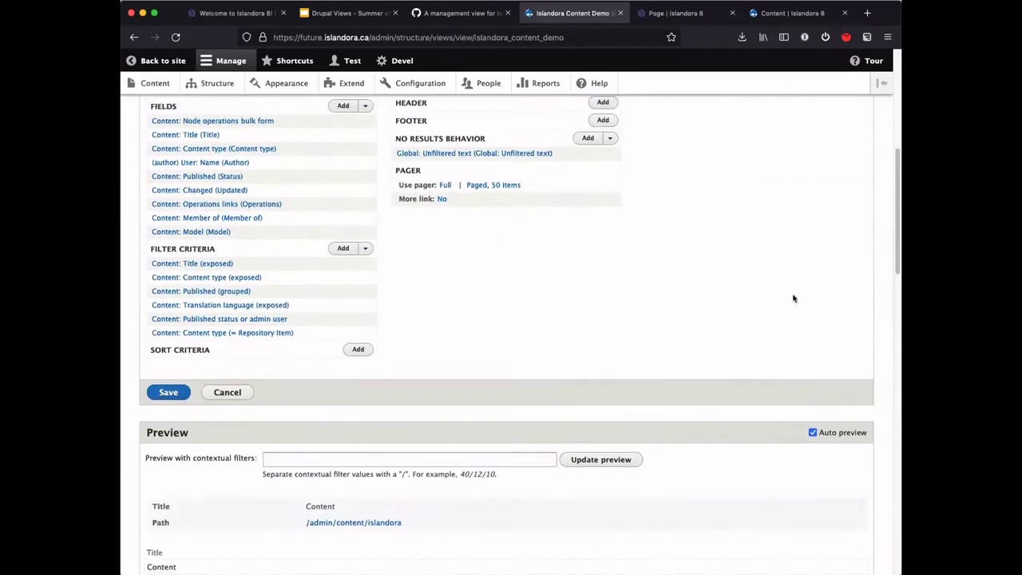
scroll(258, 256, "up", 2)
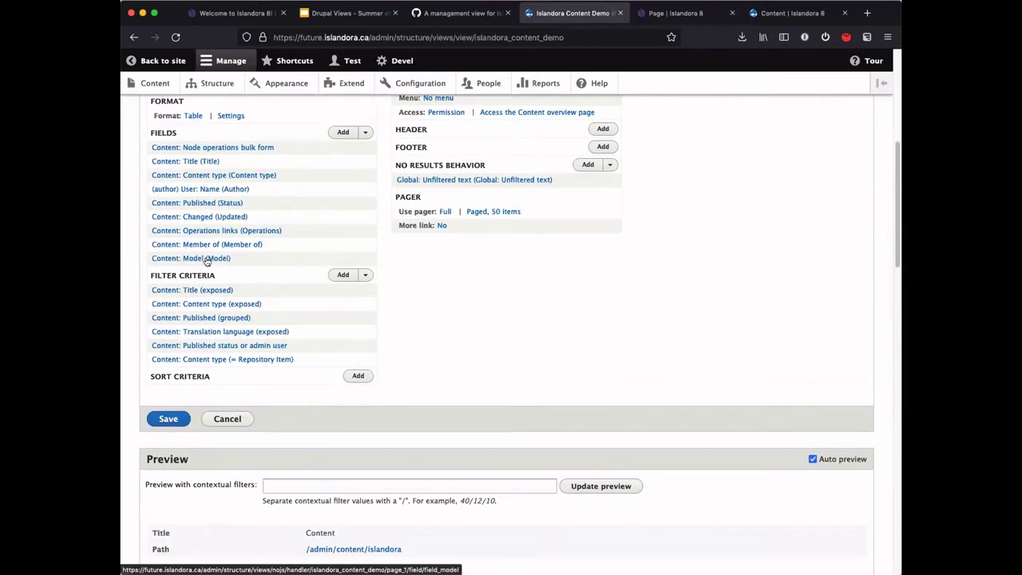
left_click(206, 259)
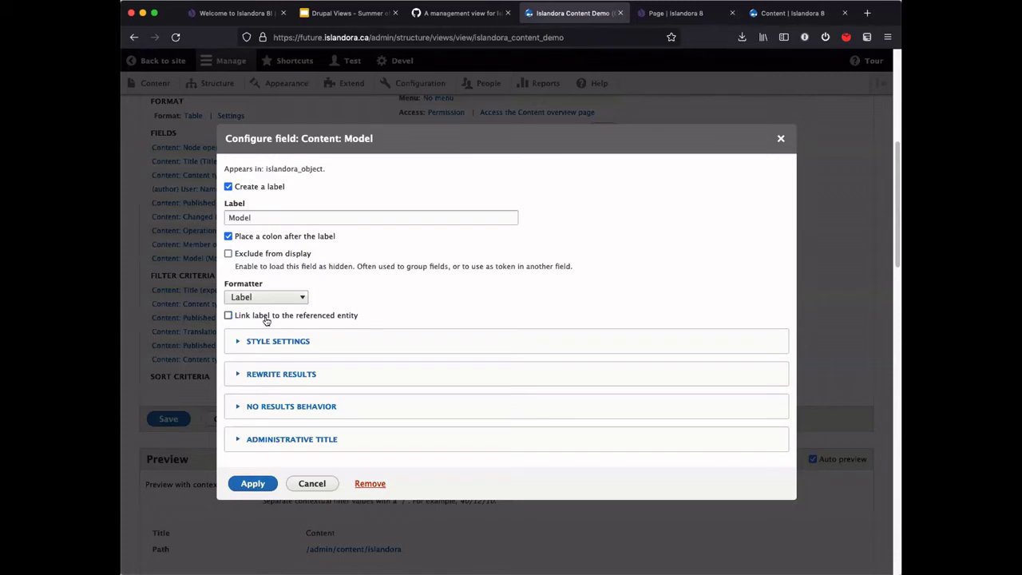
left_click(275, 374)
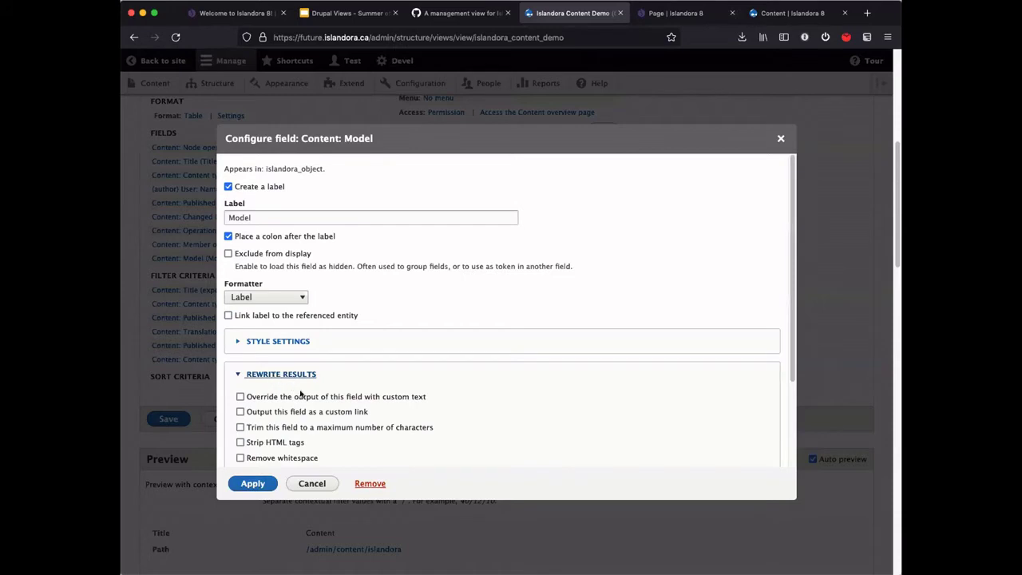
scroll(300, 391, "down", 2)
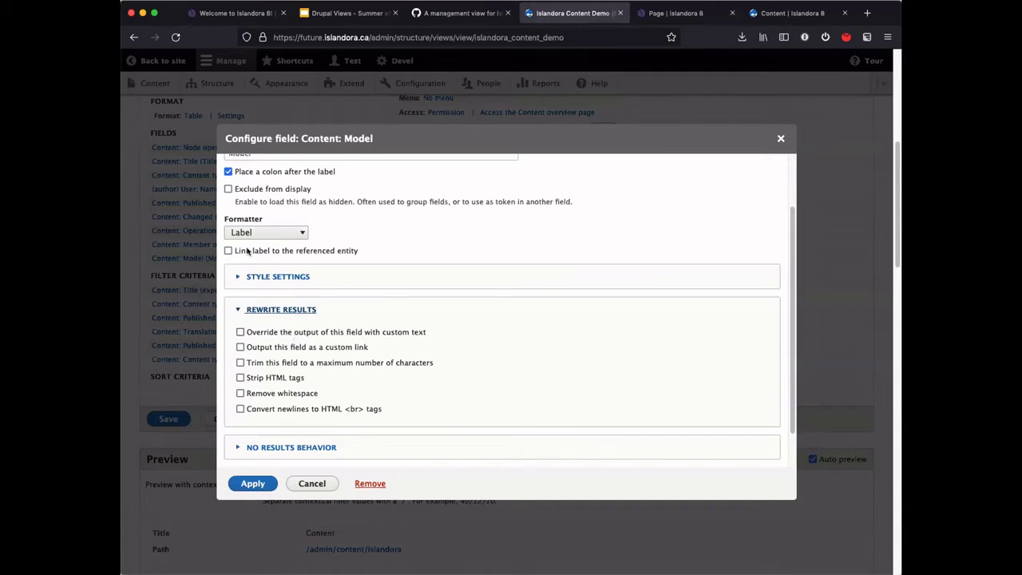
left_click(267, 484)
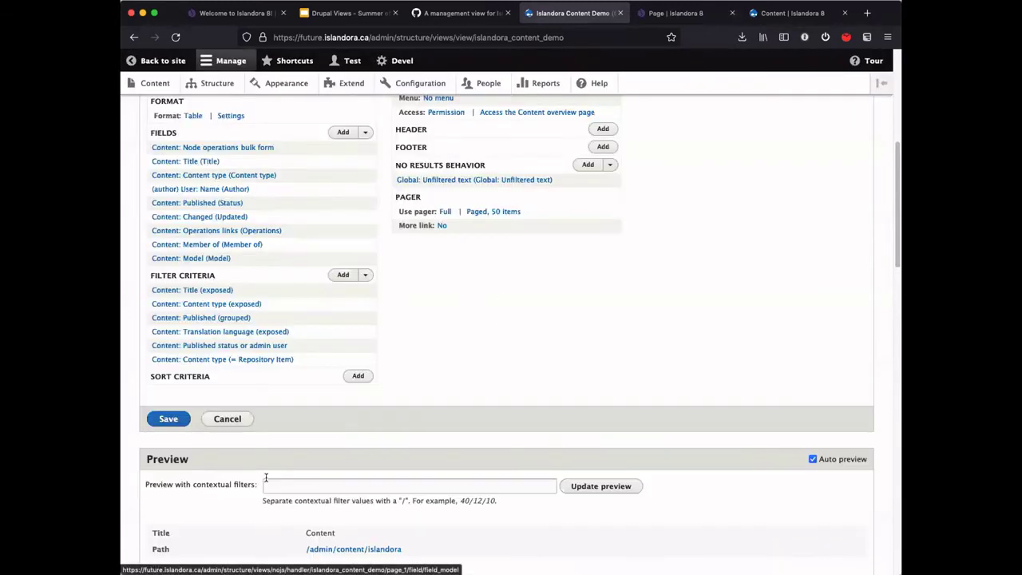
scroll(461, 435, "down", 10)
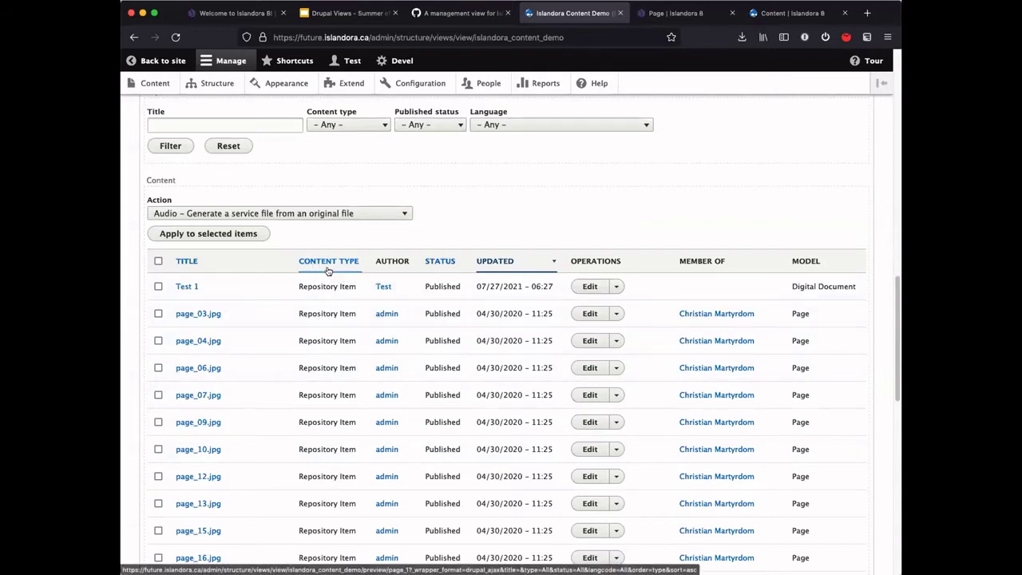
Remove the Content type field from the view's fields, check the preview and save the view.
scroll(319, 276, "up", 5)
scroll(323, 278, "up", 3)
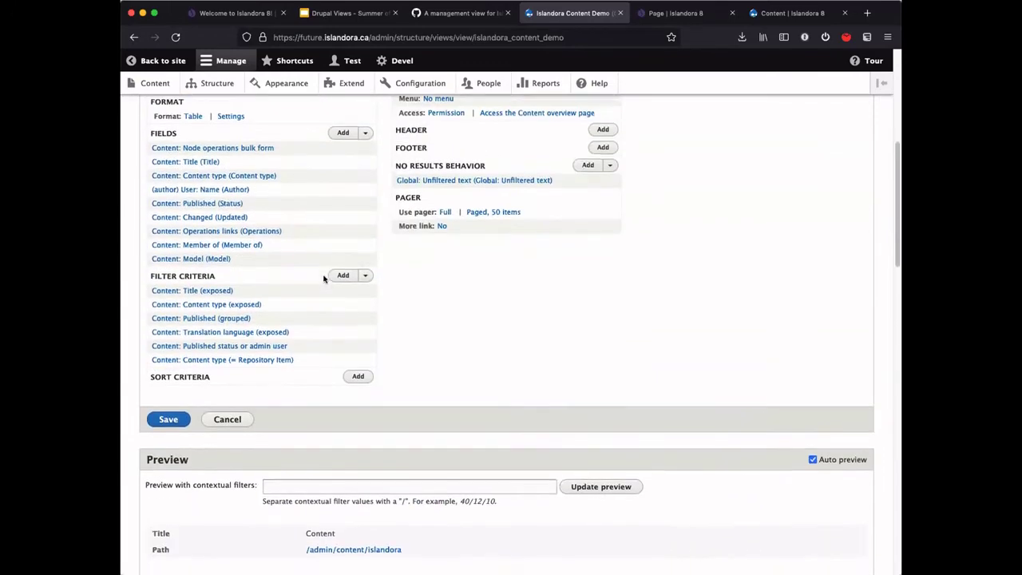
left_click(229, 212)
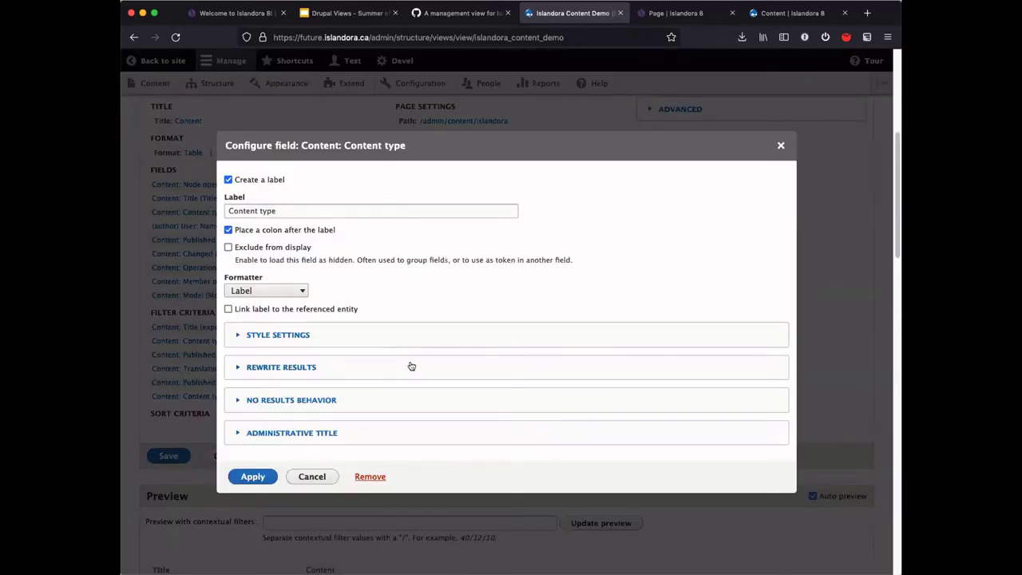
left_click(369, 477)
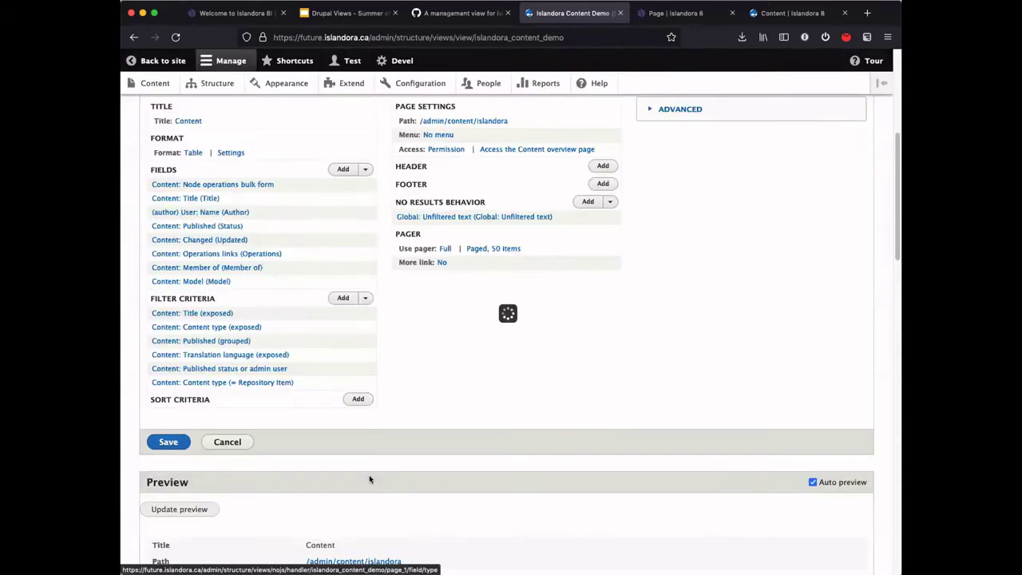
scroll(431, 439, "down", 10)
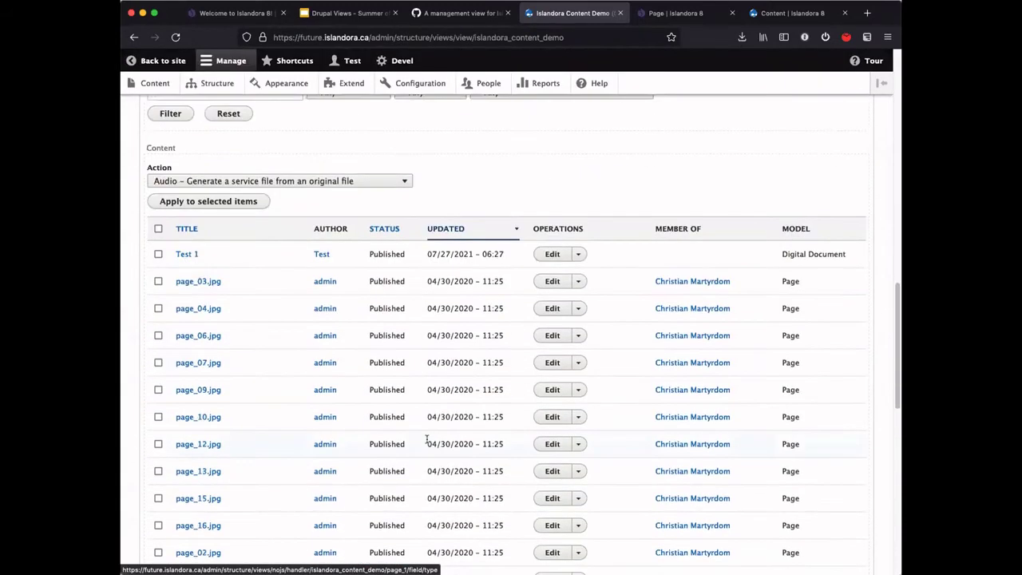
scroll(427, 438, "down", 3)
scroll(413, 412, "up", 15)
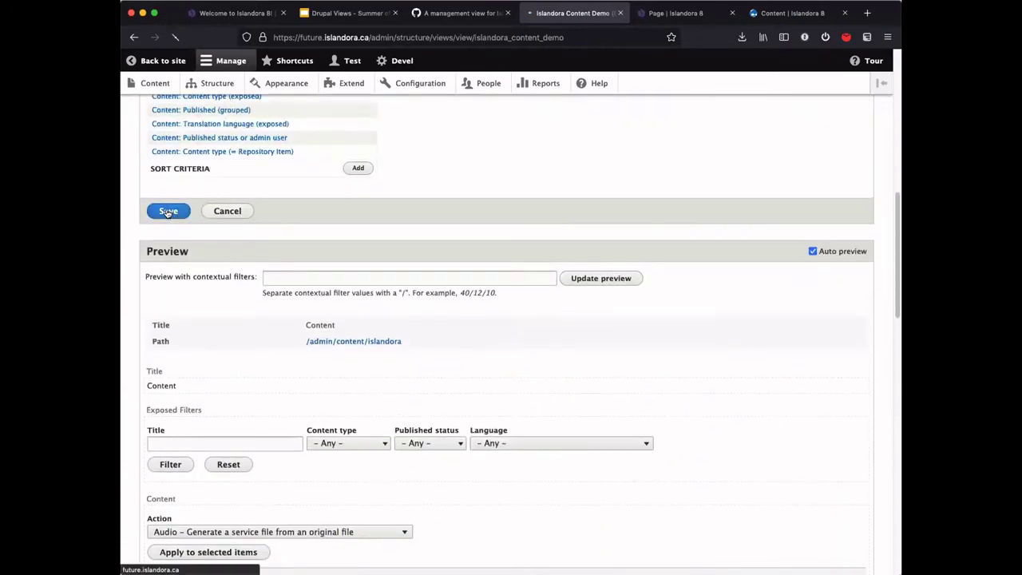
left_click(167, 210)
Load /admin/content/islandora again, examine the list's columns and rows, and look at the tabs on the main Content page.
left_click(671, 13)
left_click(584, 32)
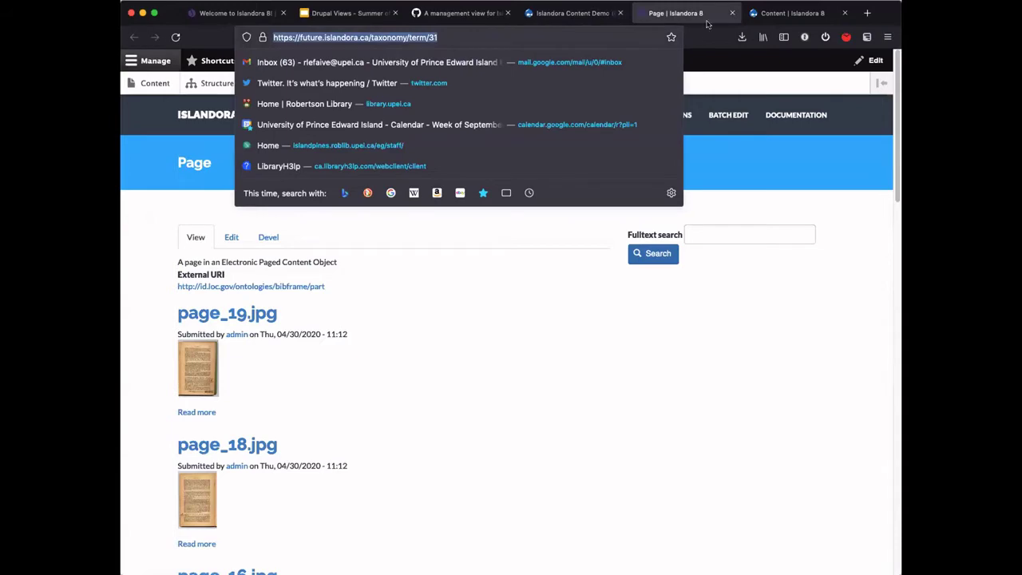
left_click(790, 13)
left_click(380, 32)
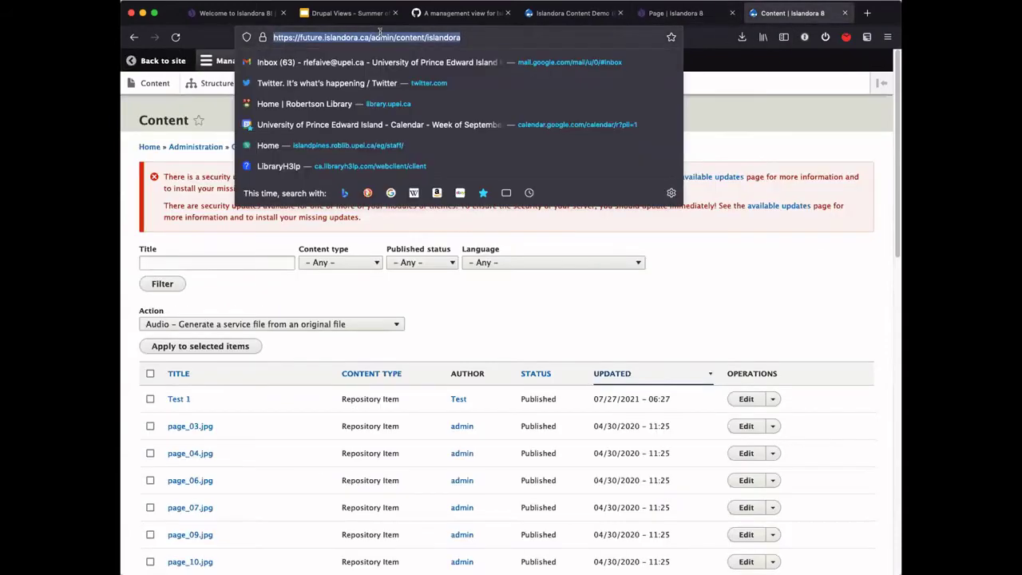
key("Return")
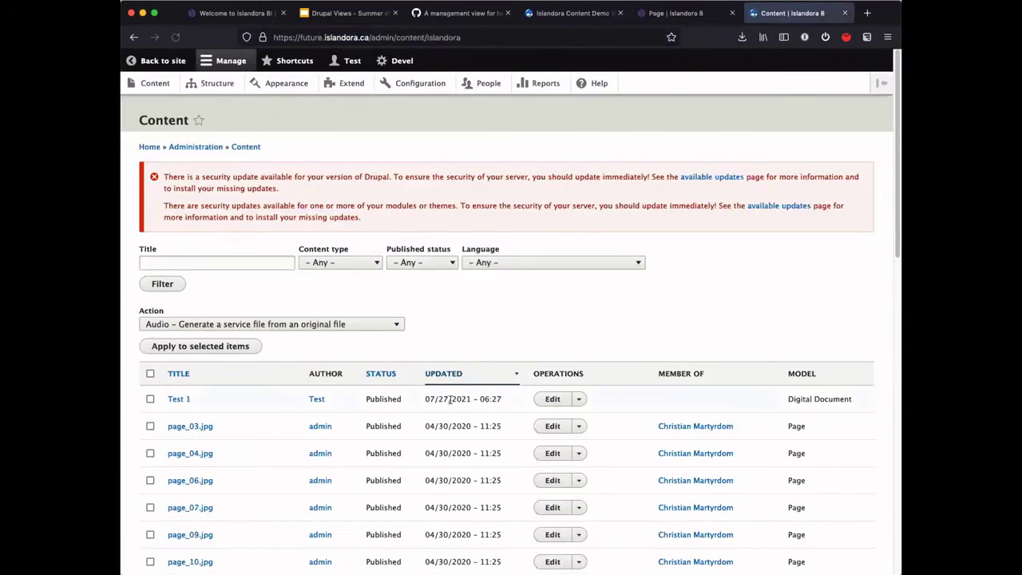
scroll(431, 399, "down", 1)
scroll(429, 405, "down", 5)
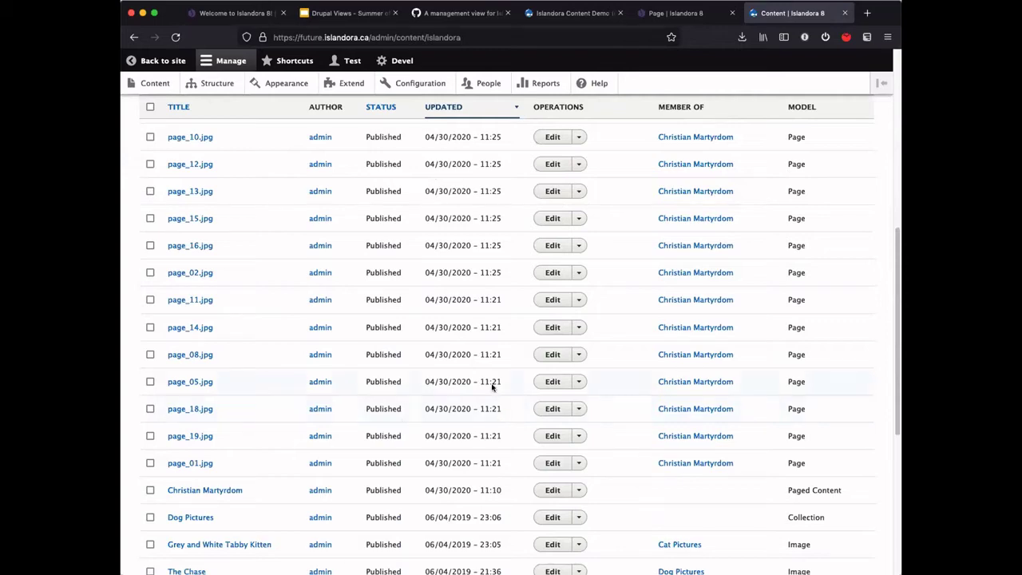
scroll(467, 177, "up", 5)
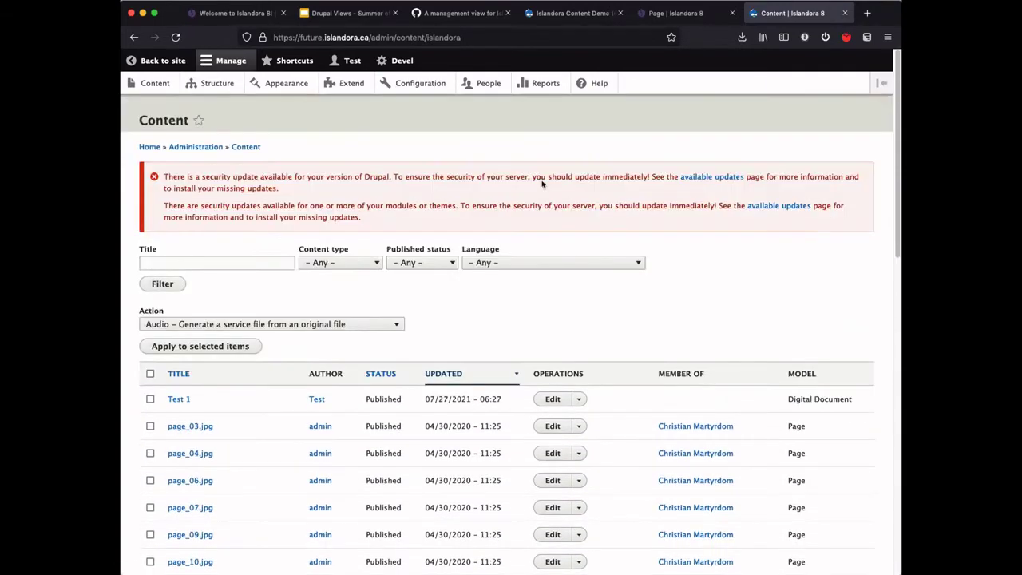
left_click(152, 85)
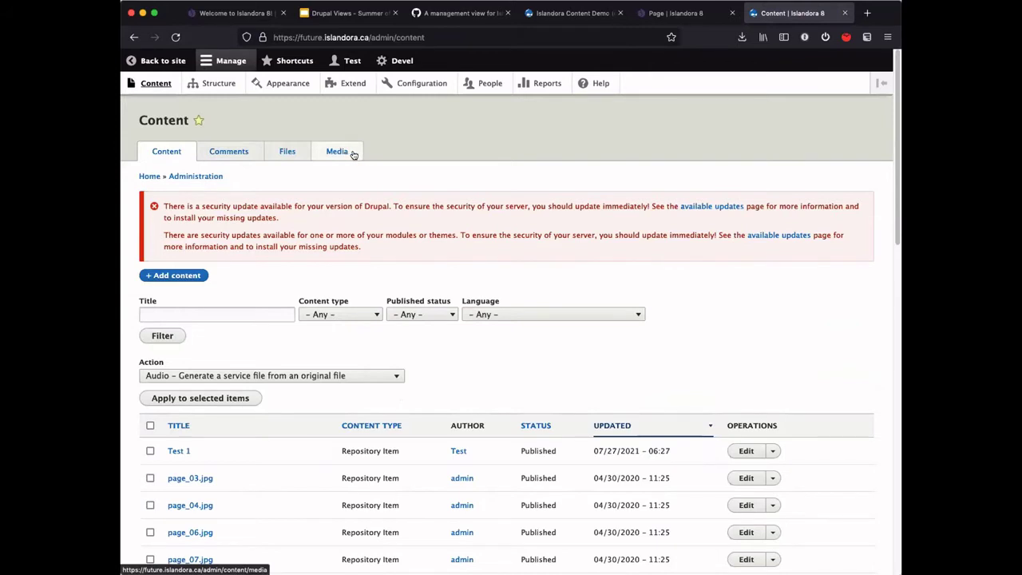
Set the view page's menu item type to Menu tab with the link title Islandora Content and apply it.
left_click(574, 14)
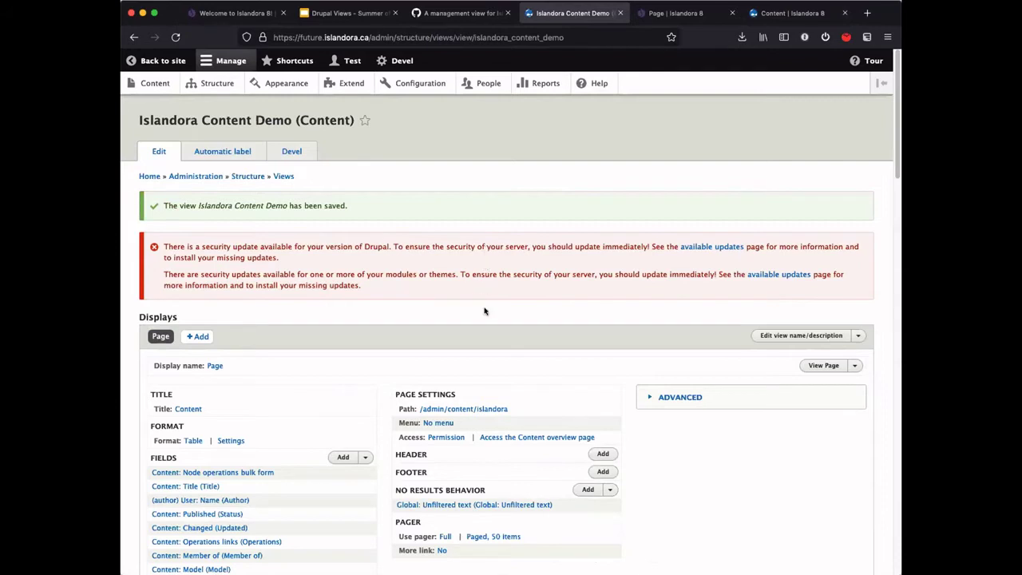
left_click(432, 424)
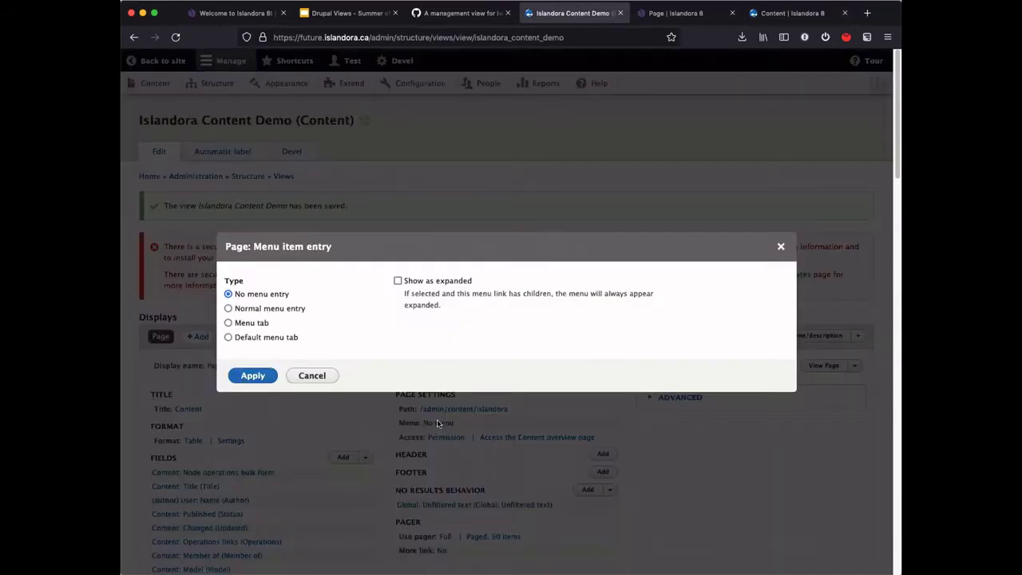
left_click(249, 324)
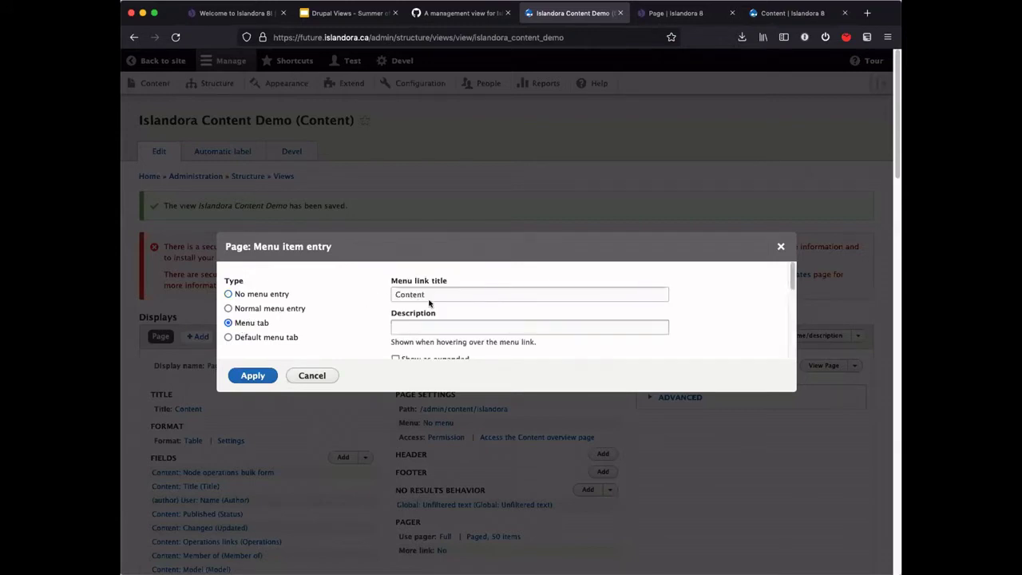
scroll(431, 280, "down", 2)
scroll(428, 280, "up", 2)
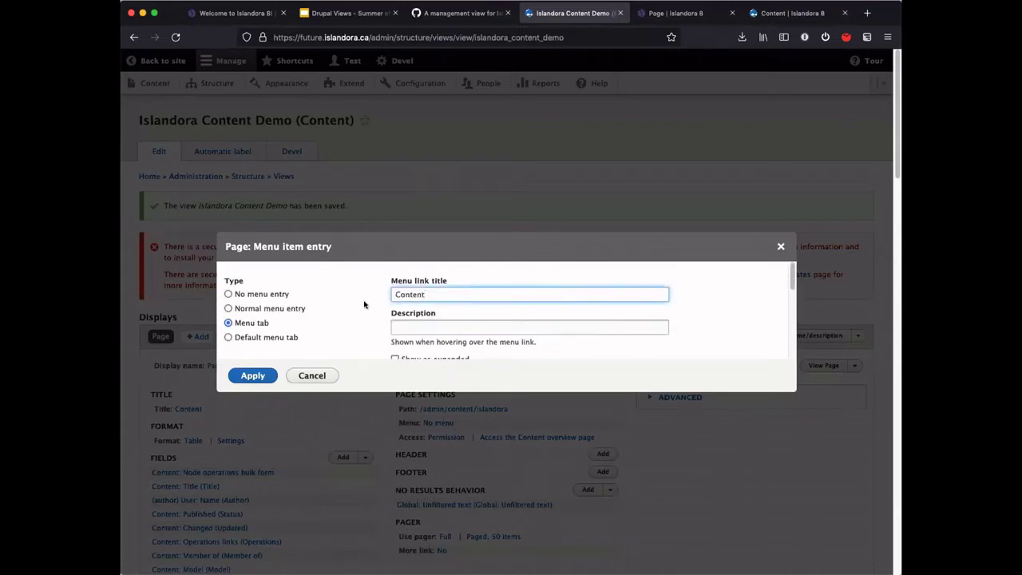
left_click_drag(434, 293, 379, 292)
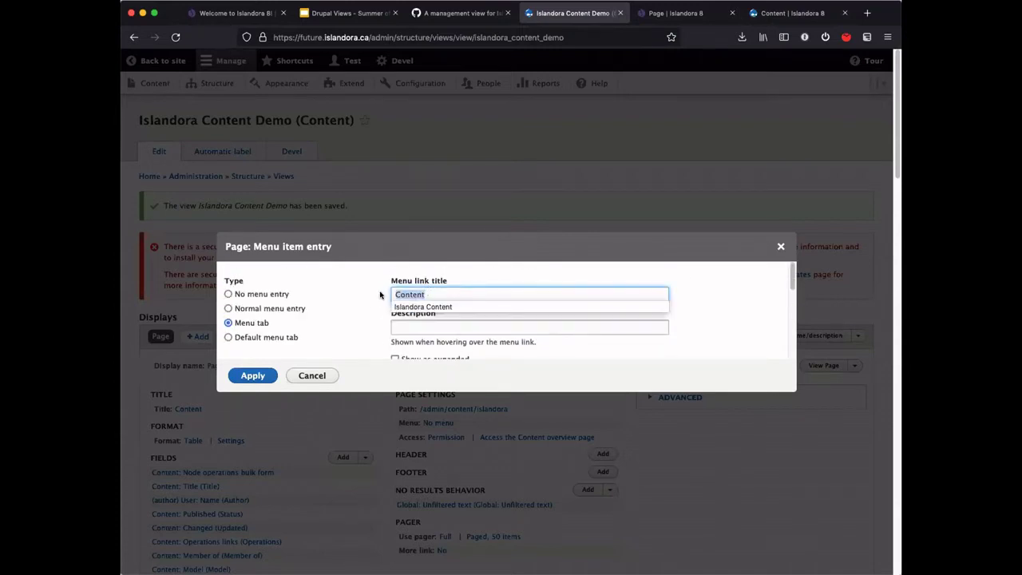
left_click(415, 307)
left_click(249, 376)
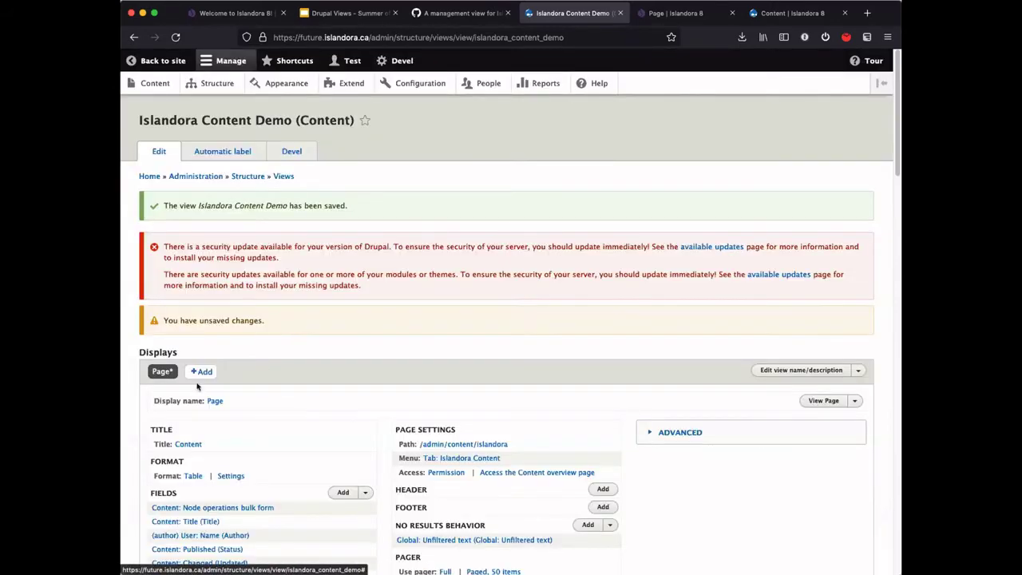
Save the view, then reload the main Content page and open its Islandora Content tab.
scroll(252, 367, "down", 5)
left_click(179, 450)
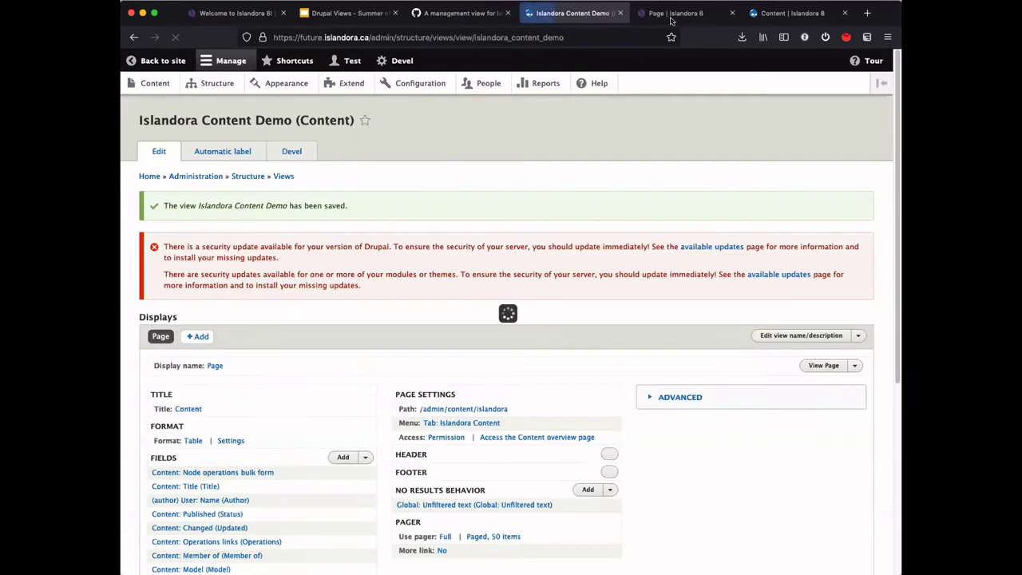
left_click(807, 13)
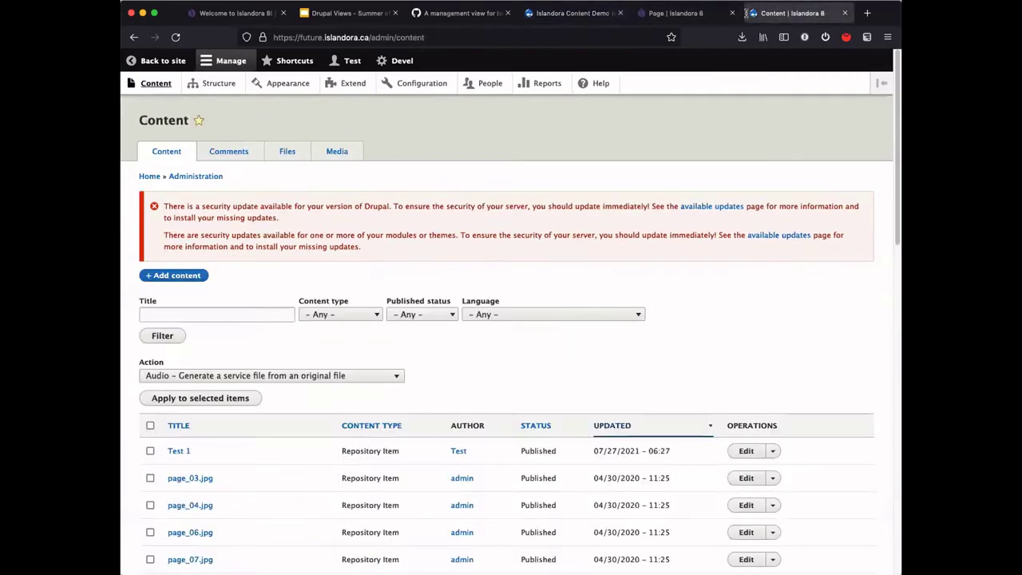
left_click(156, 84)
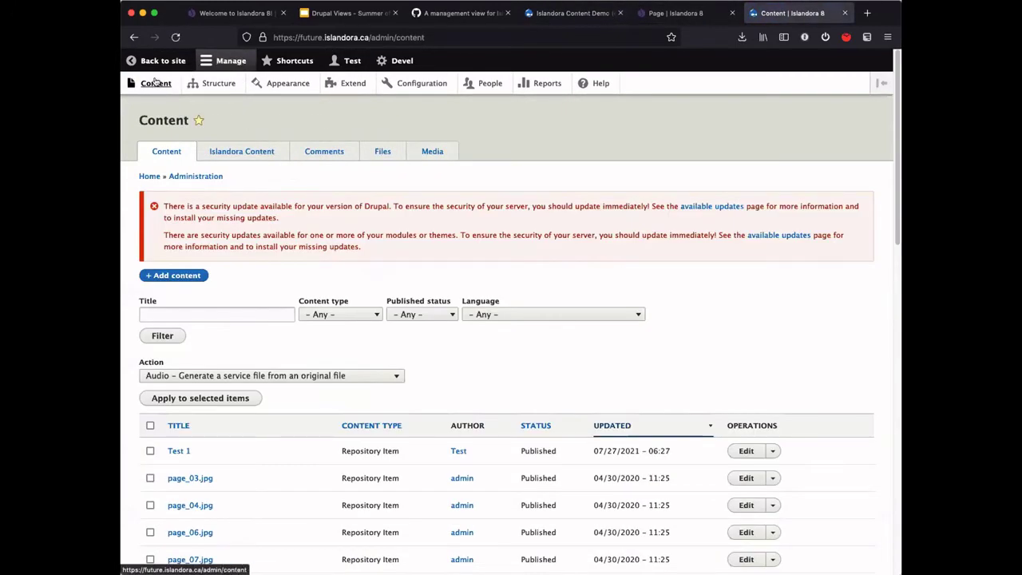
left_click(243, 153)
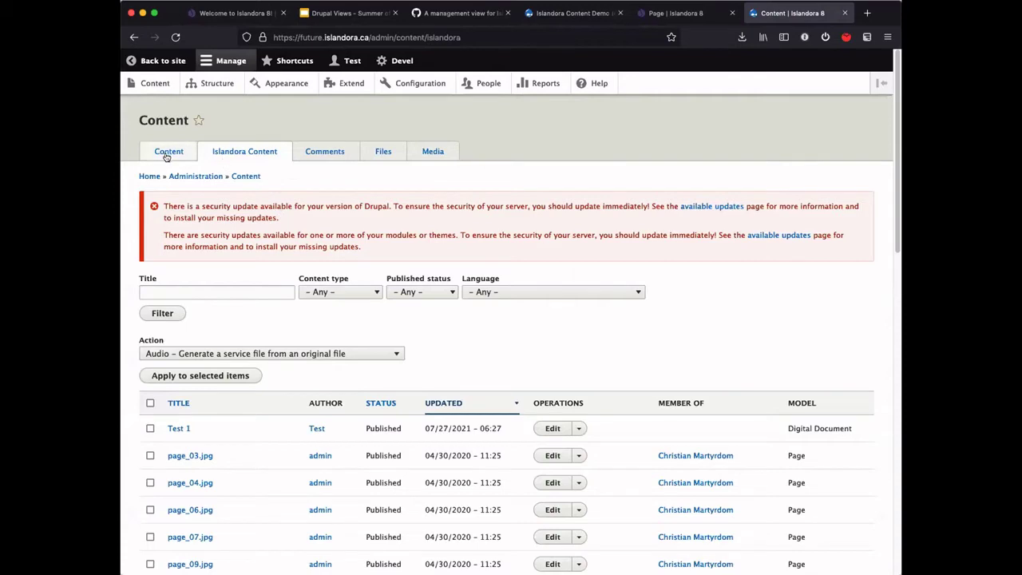
Examine the Islandora Content list and the options offered by its Content type and Published status filters.
scroll(423, 325, "down", 10)
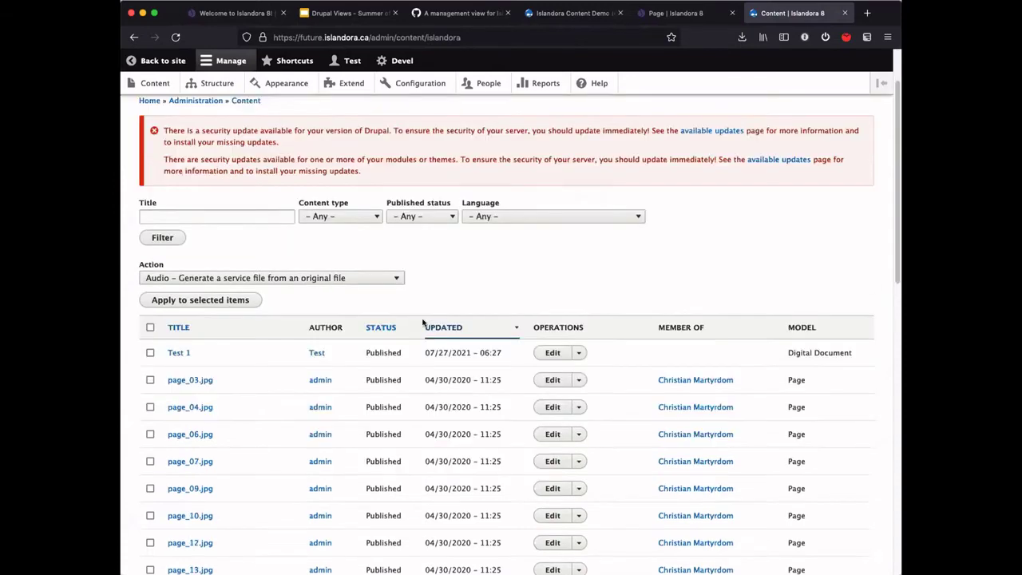
scroll(419, 323, "up", 10)
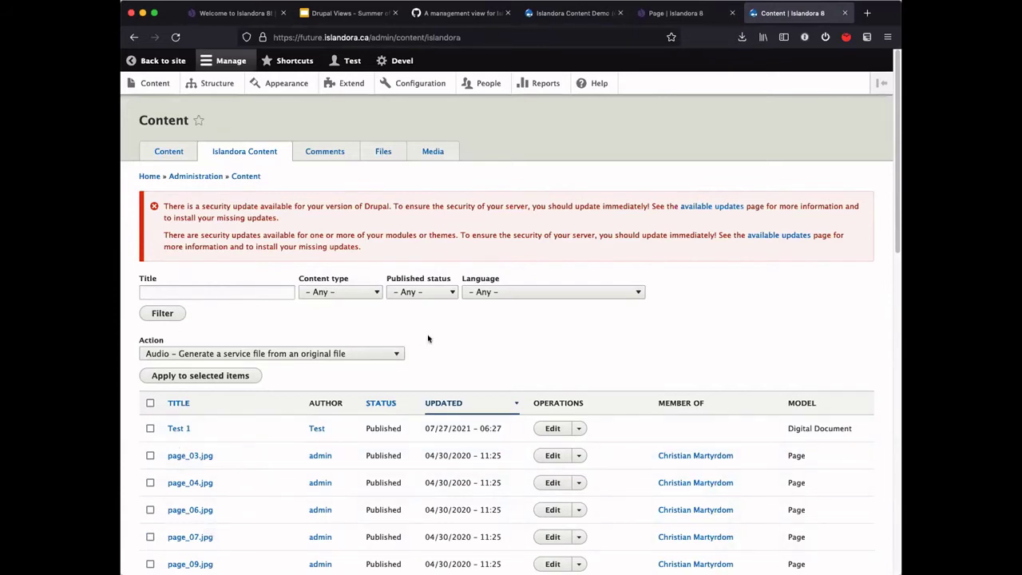
left_click(359, 291)
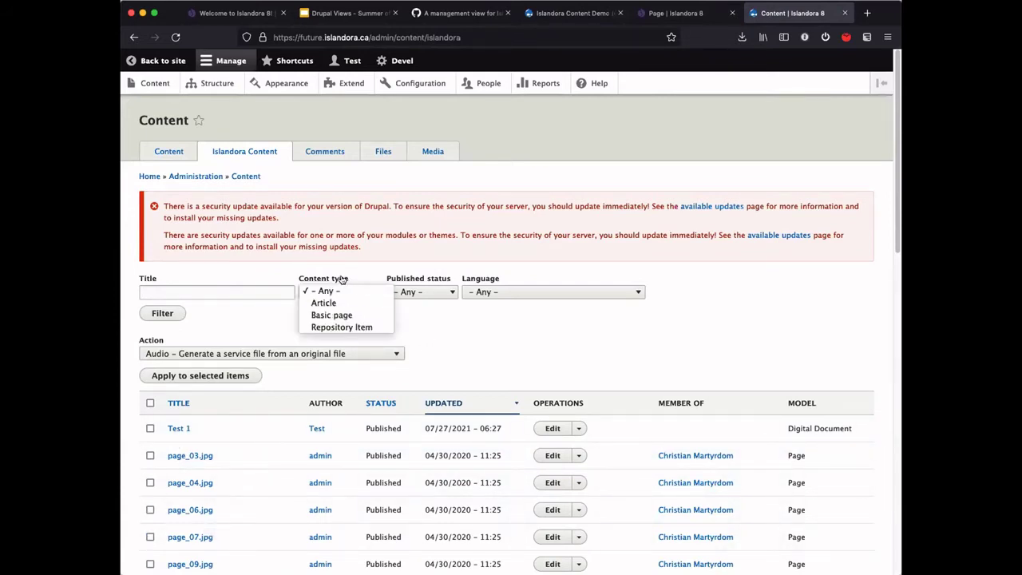
left_click(345, 281)
left_click(415, 293)
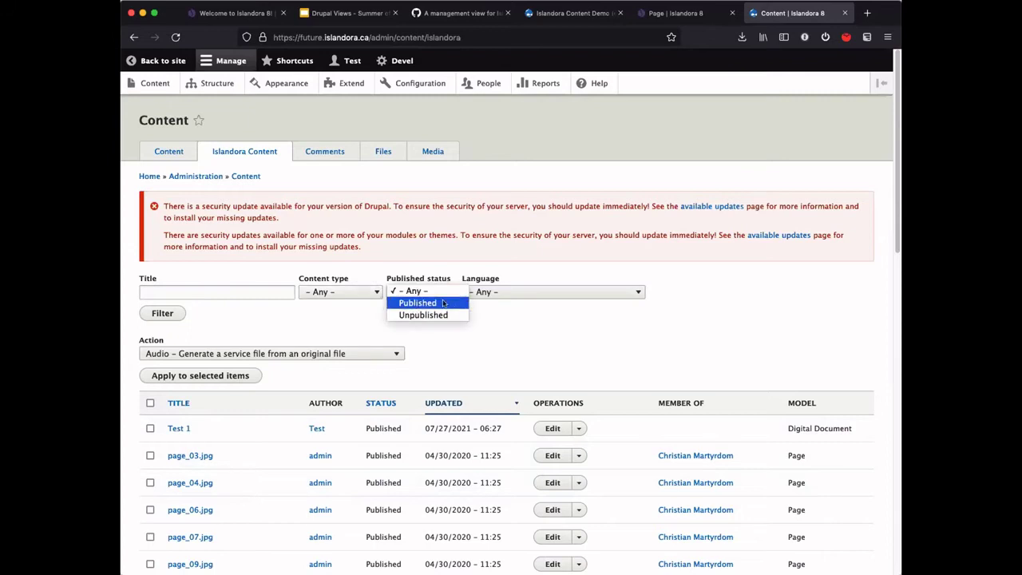
left_click(562, 352)
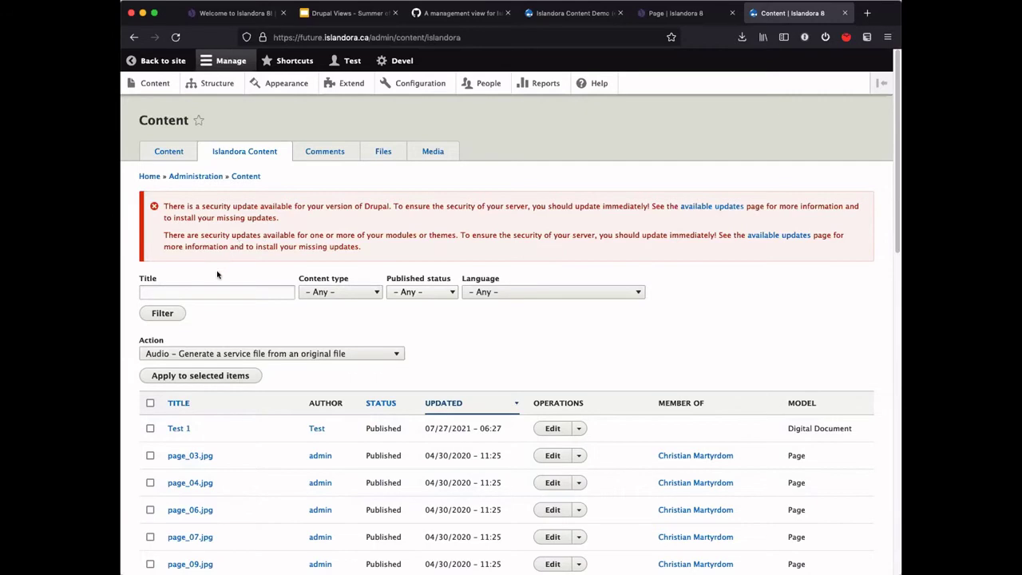
Add Model (field_model) and Member of (field_member_of) as filter criteria in the Islandora Content Demo view.
left_click(562, 11)
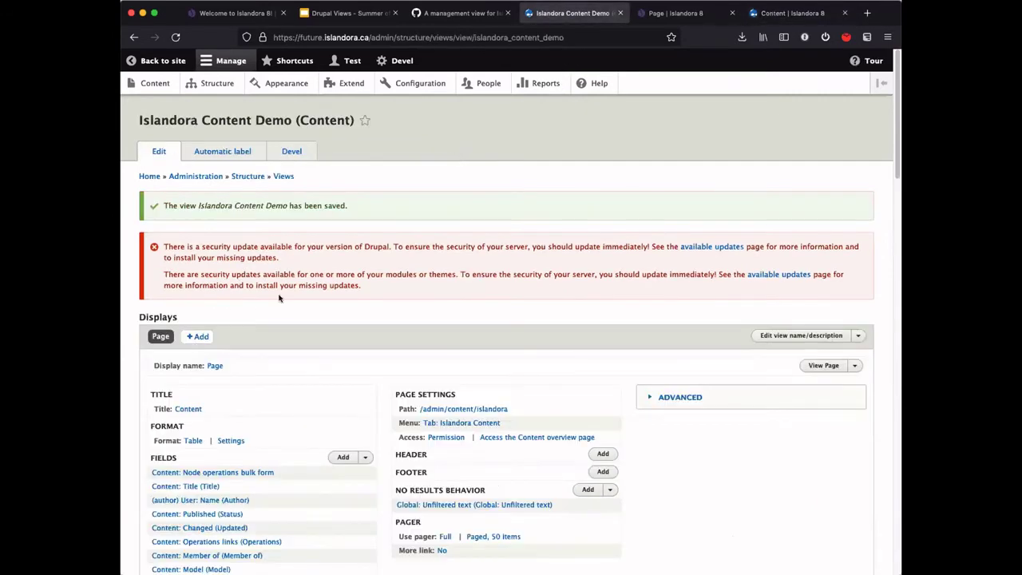
scroll(261, 342, "down", 5)
scroll(261, 342, "down", 1)
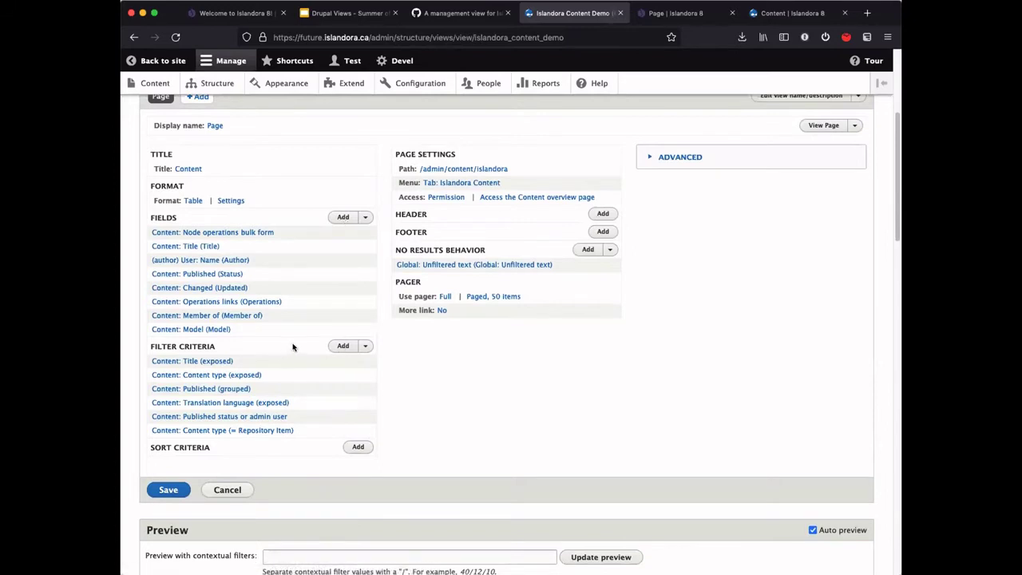
left_click(343, 346)
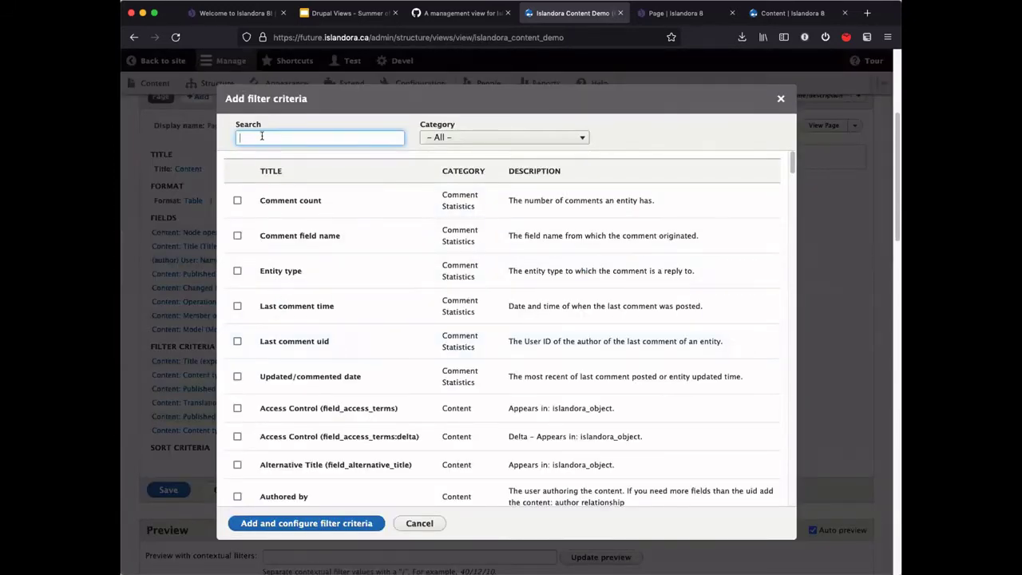
type("mod")
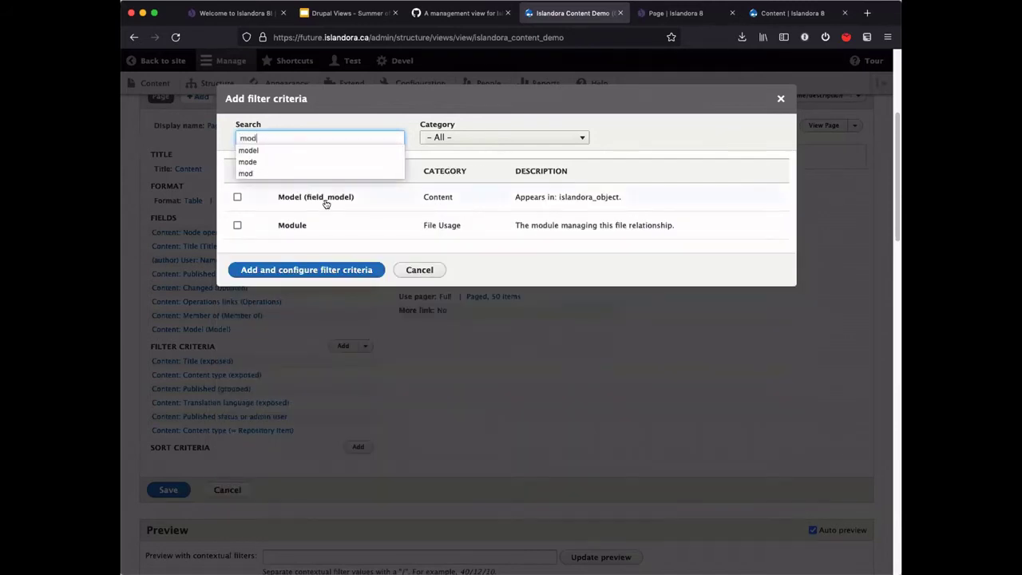
left_click(325, 200)
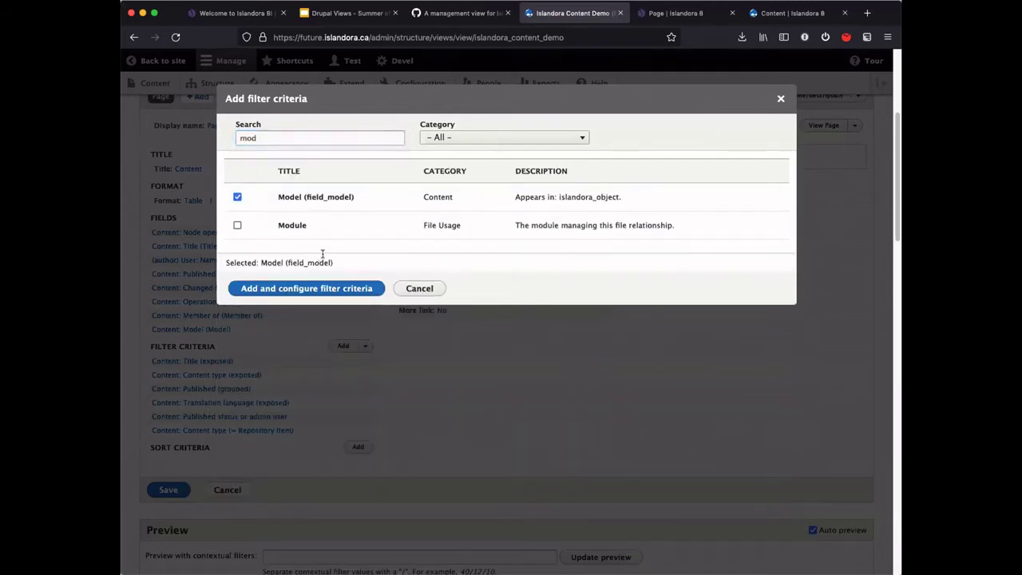
left_click_drag(269, 137, 206, 127)
key("BackSpace")
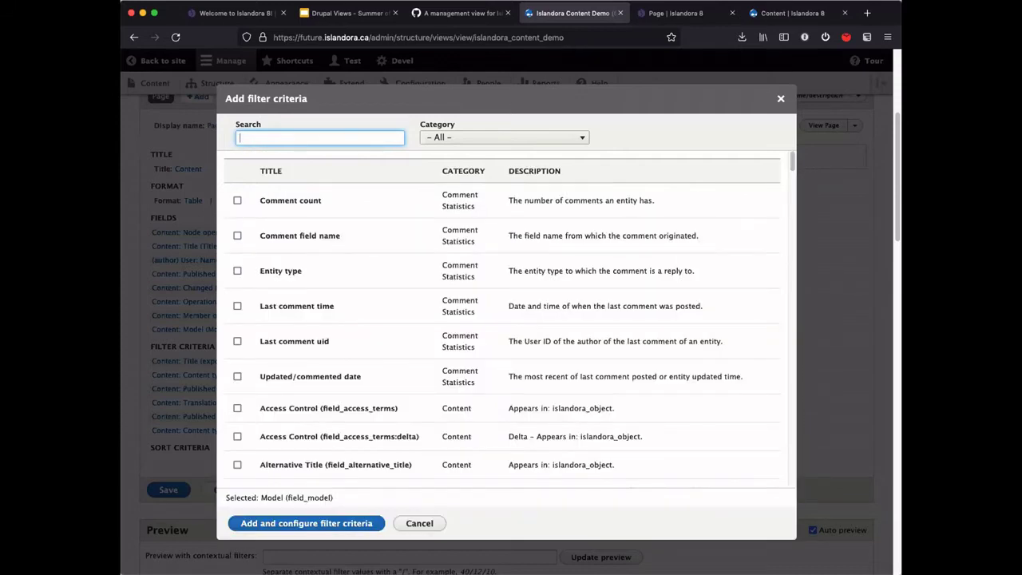
type("mem")
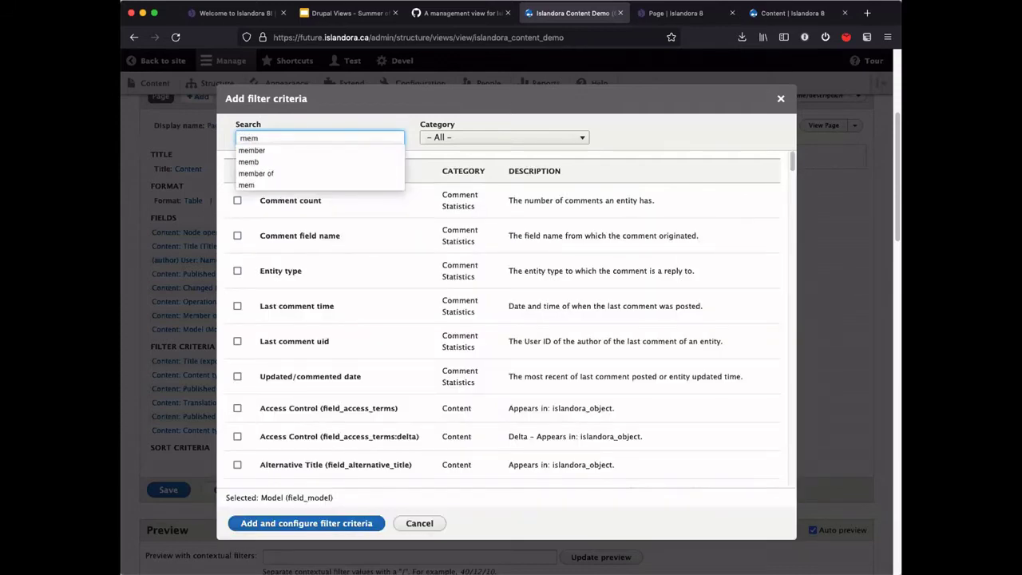
left_click(319, 198)
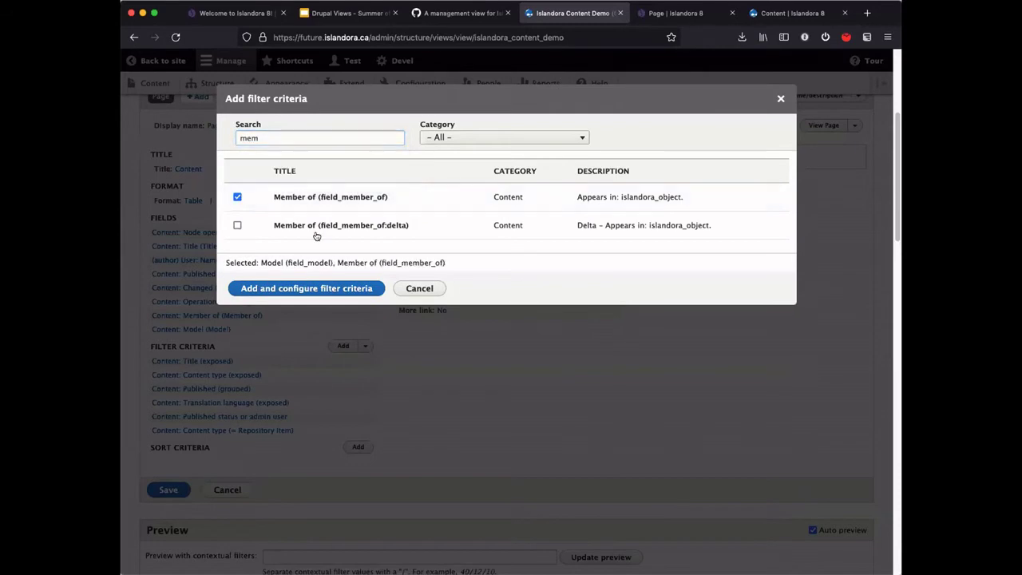
left_click(306, 290)
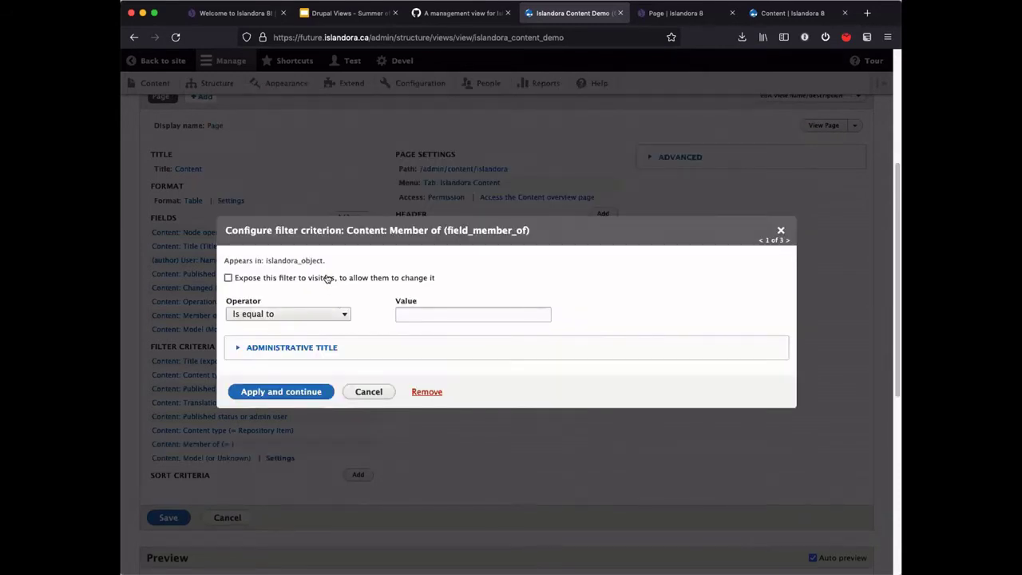
Expose the Member of filter to visitors with the label Member of and apply it.
left_click(247, 279)
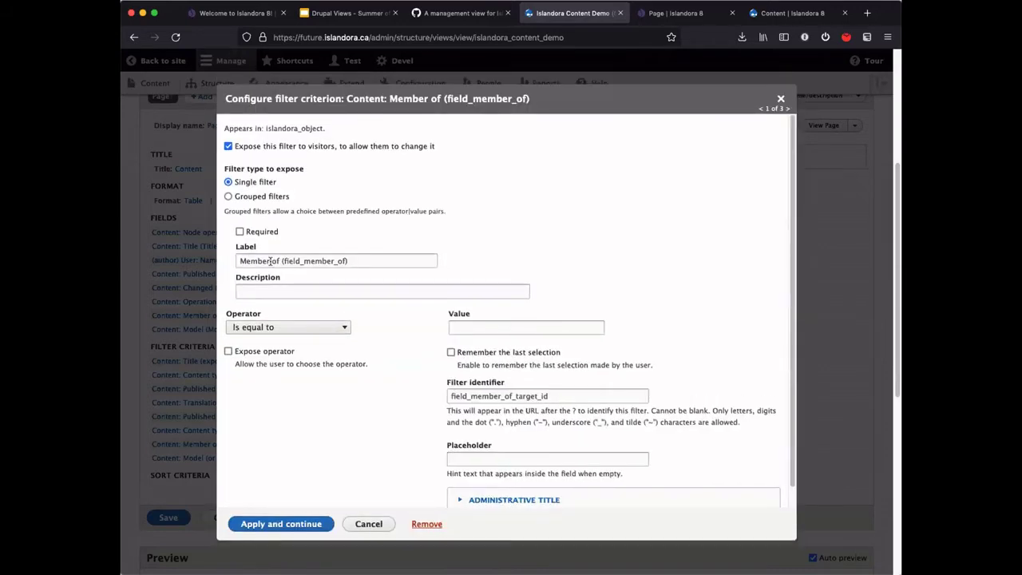
left_click_drag(281, 260, 371, 260)
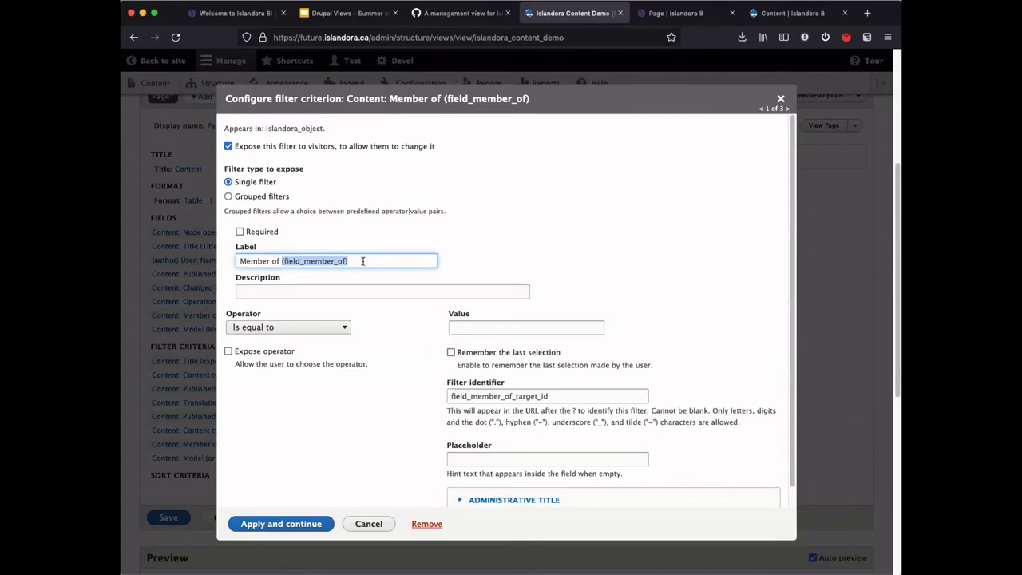
key("BackSpace")
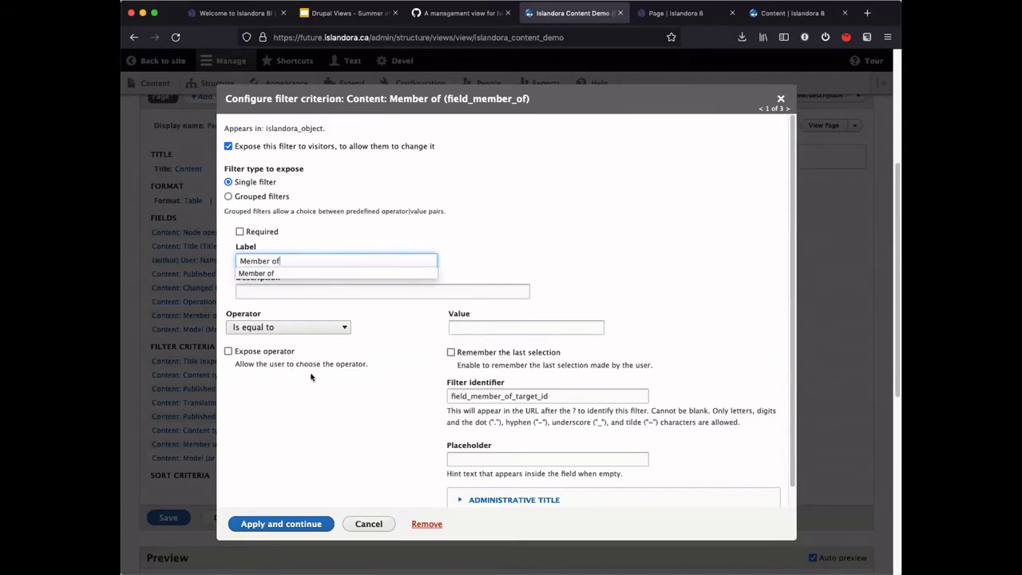
left_click(332, 412)
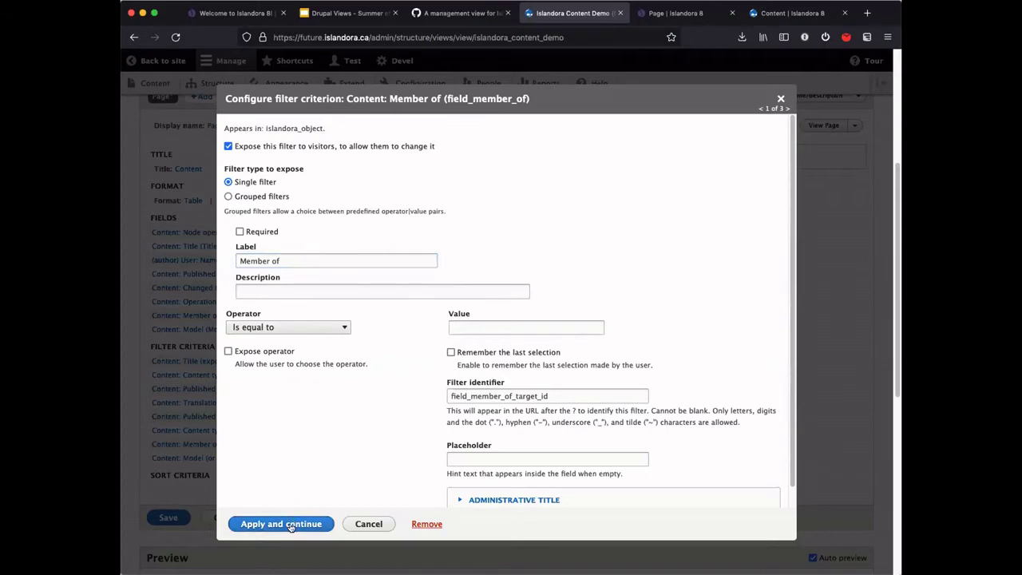
left_click(291, 525)
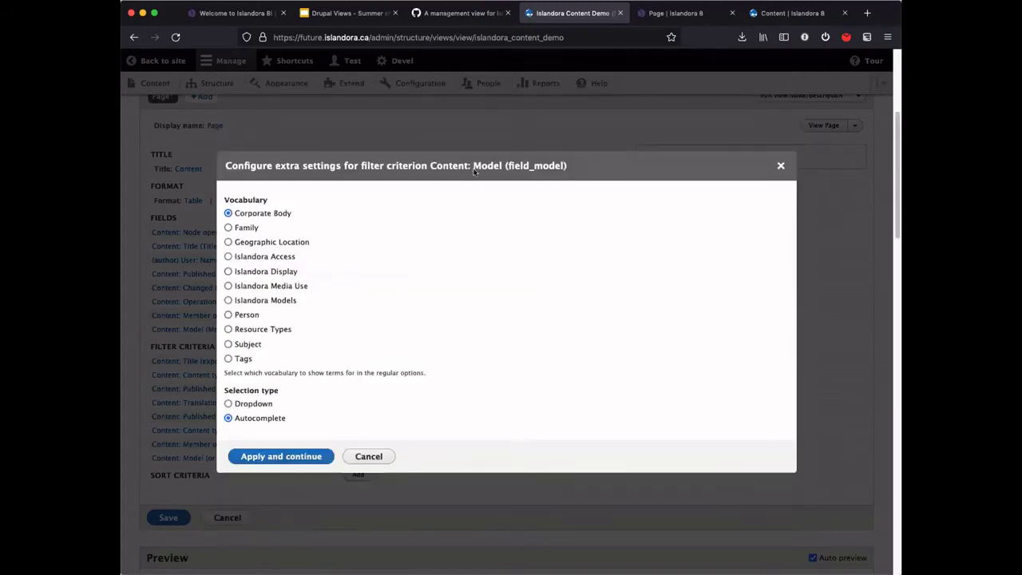
Set the Model filter's vocabulary to Islandora Models with the Dropdown selection type.
left_click(277, 303)
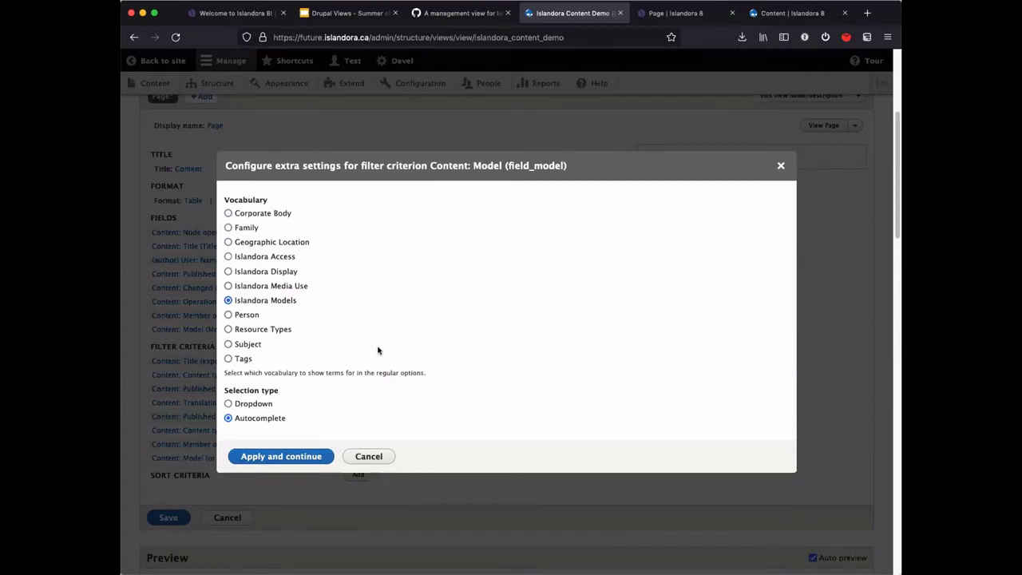
left_click(257, 405)
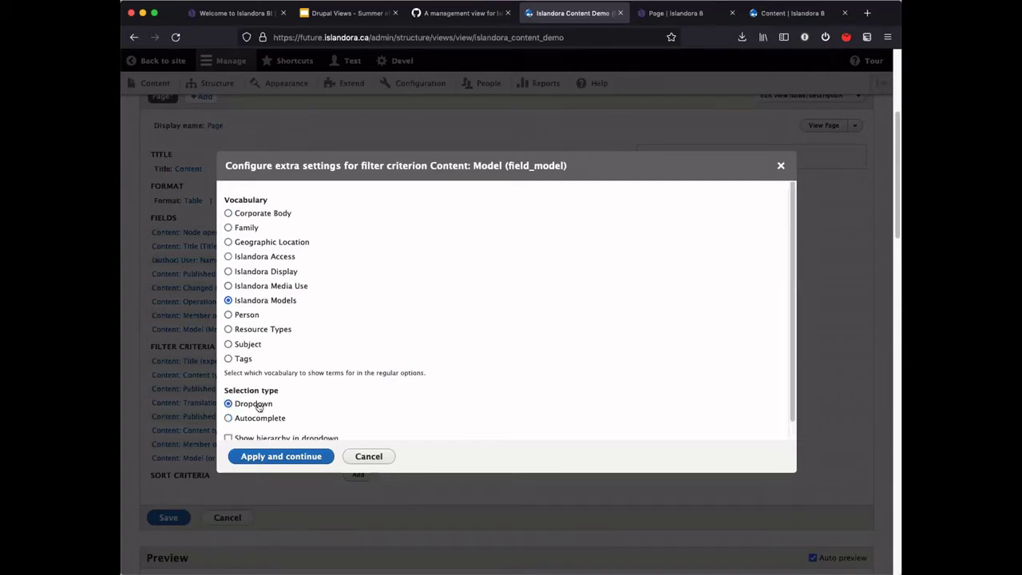
left_click(297, 456)
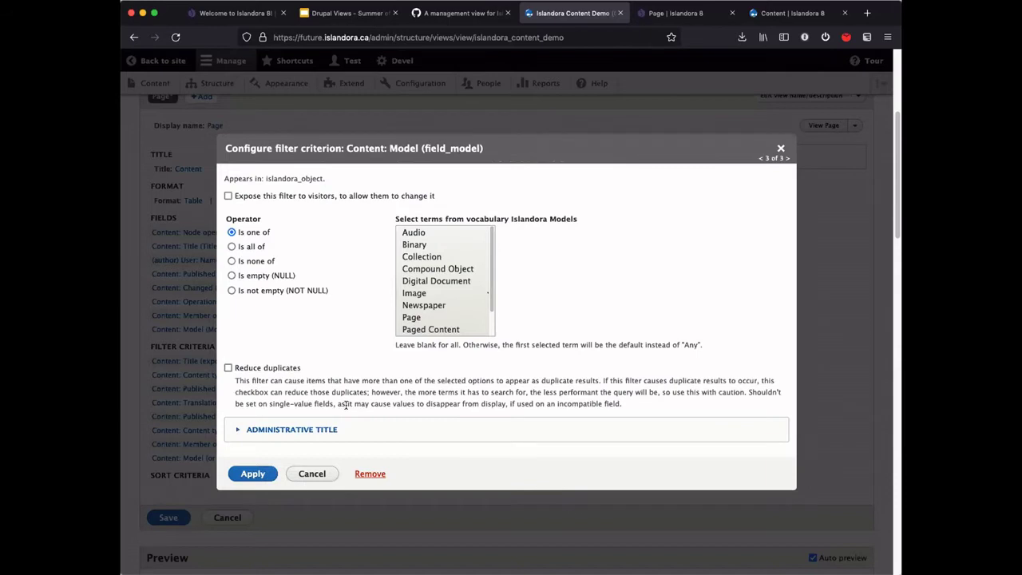
Expose the Model filter to visitors with the label Model, apply it and check the exposed filters in the preview.
left_click(291, 196)
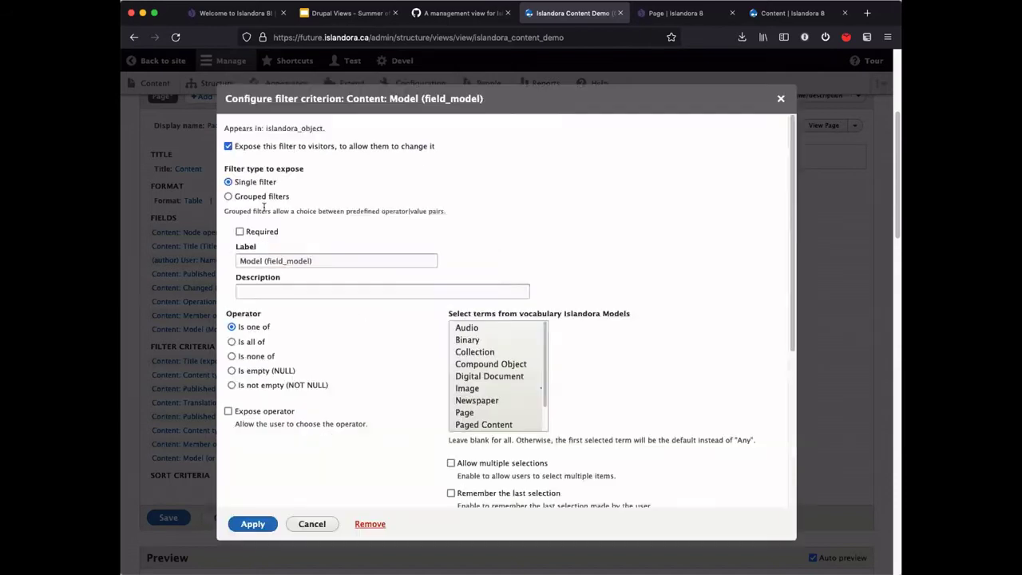
left_click_drag(262, 261, 316, 260)
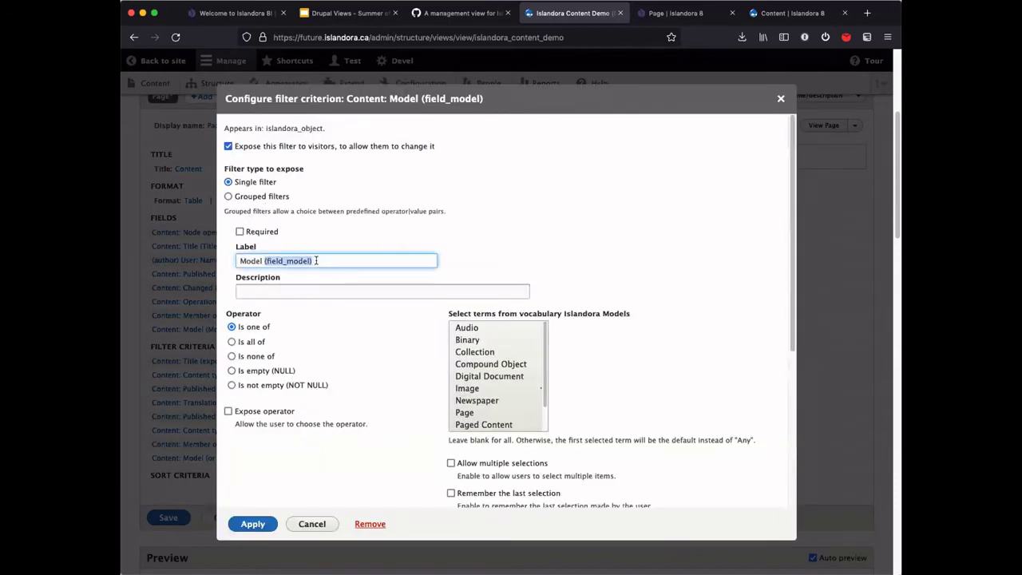
key("BackSpace")
left_click(438, 314)
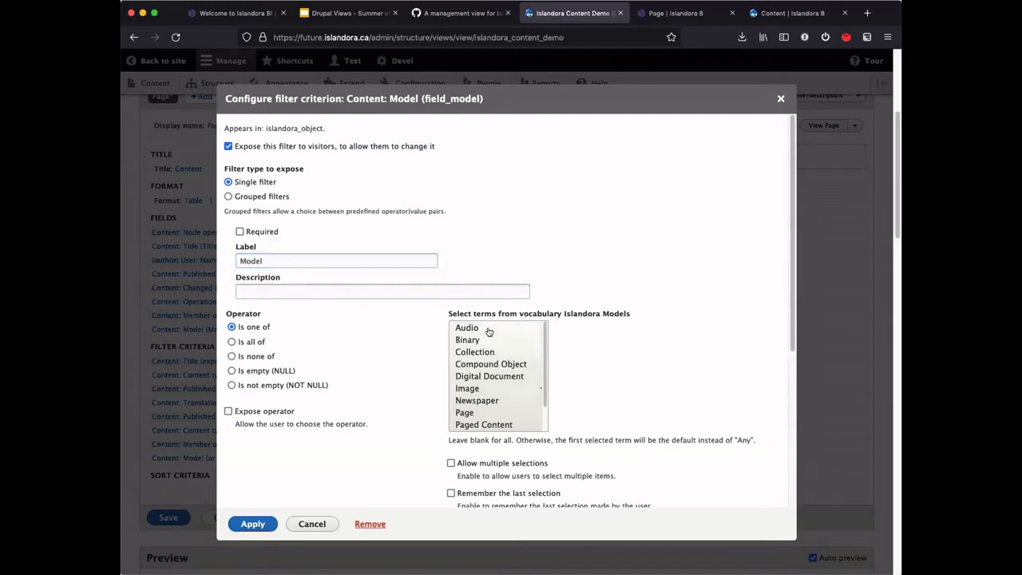
scroll(463, 399, "down", 2)
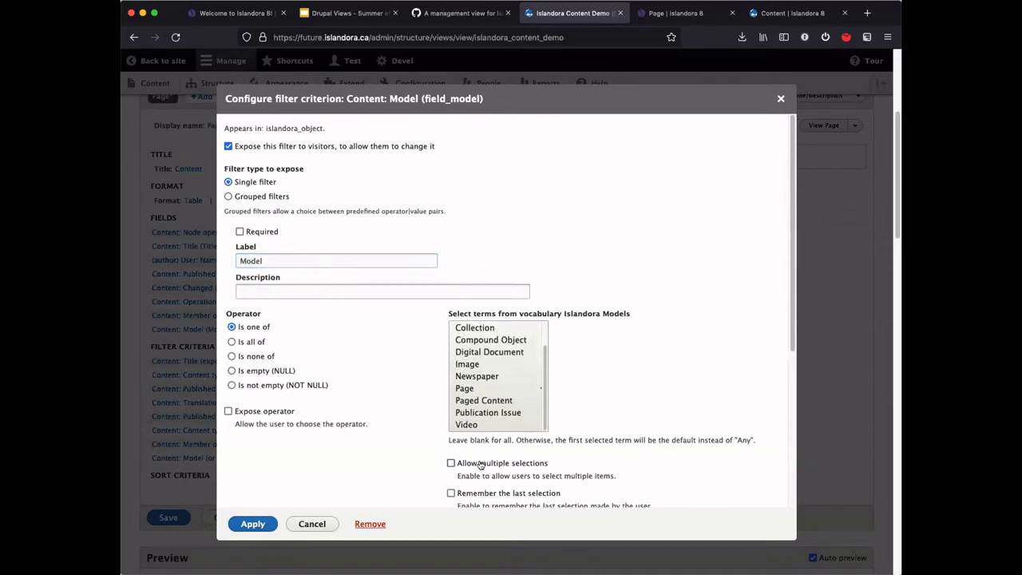
scroll(416, 466, "down", 1)
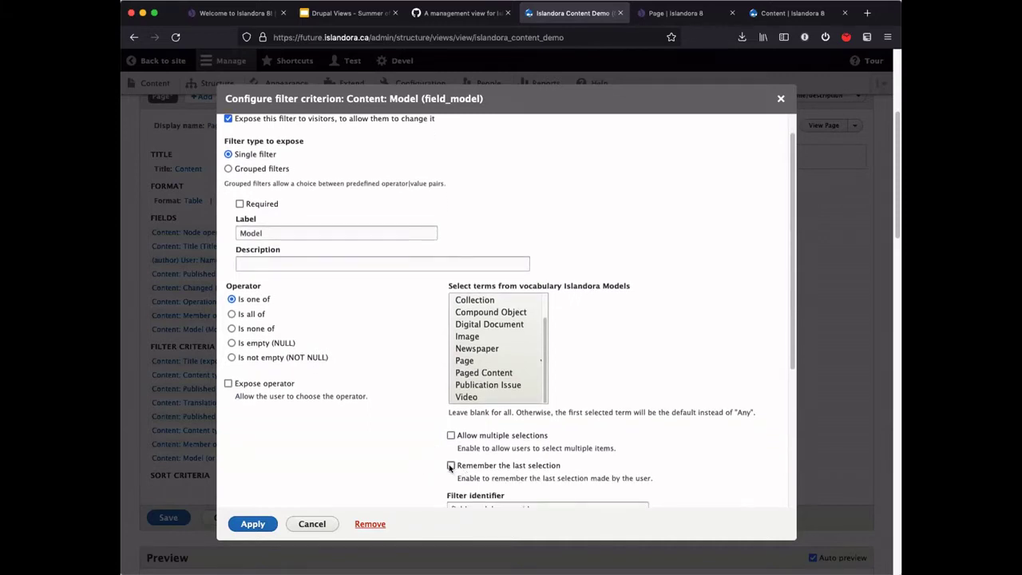
scroll(450, 467, "down", 3)
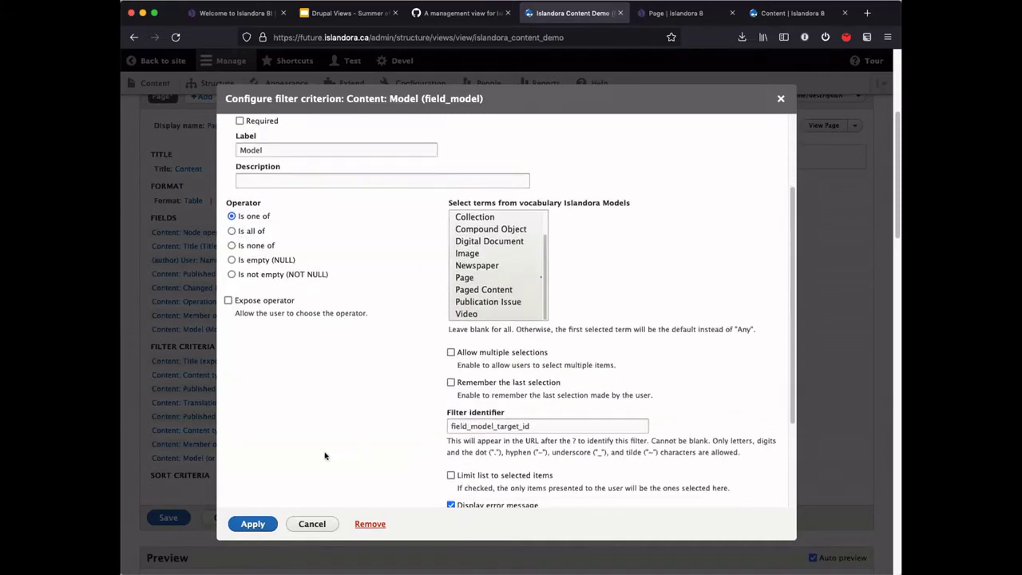
scroll(277, 462, "down", 1)
left_click(252, 524)
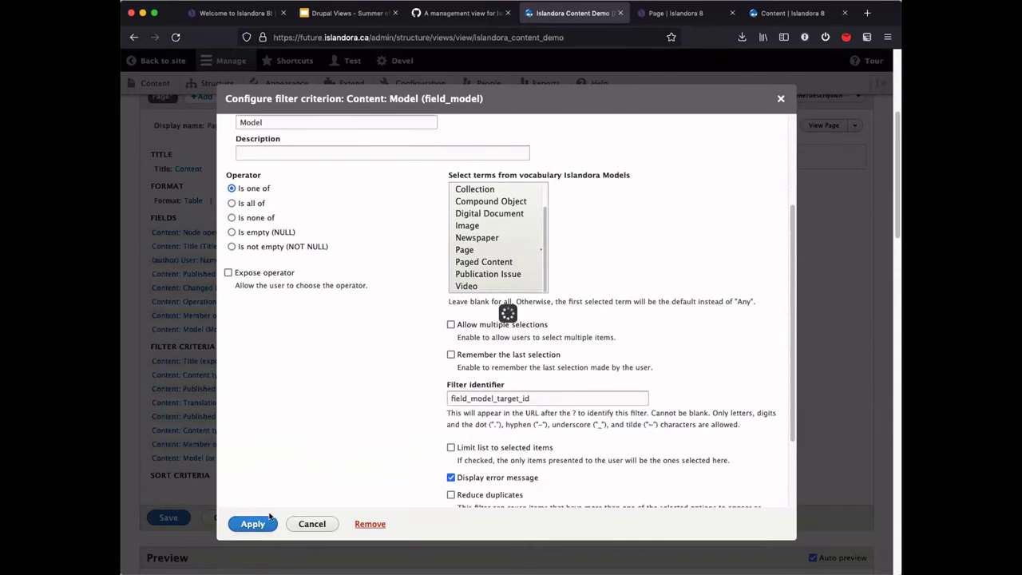
scroll(535, 476, "down", 15)
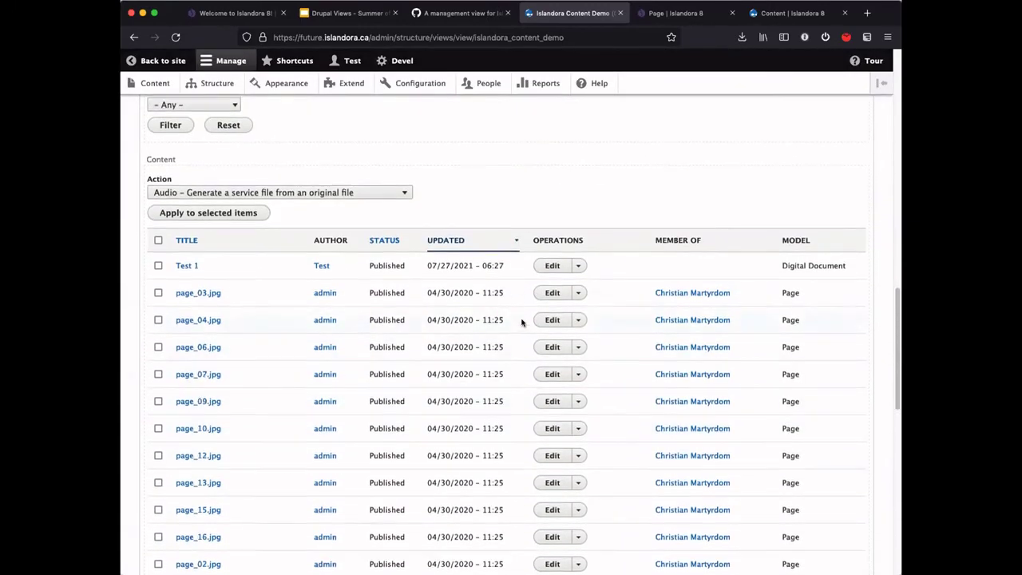
scroll(522, 322, "up", 3)
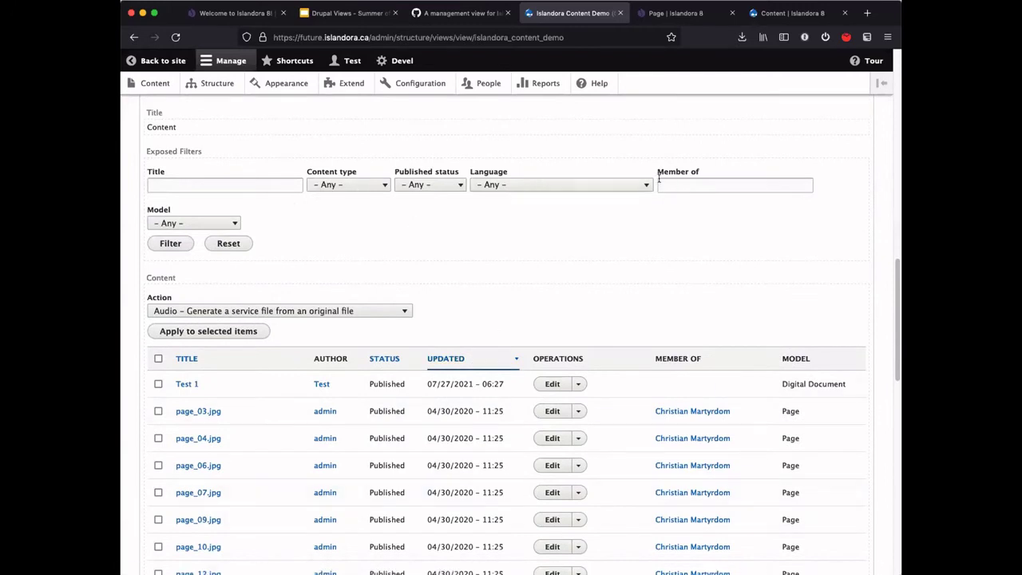
Filter the preview by the Image model and review the listed items.
left_click(195, 223)
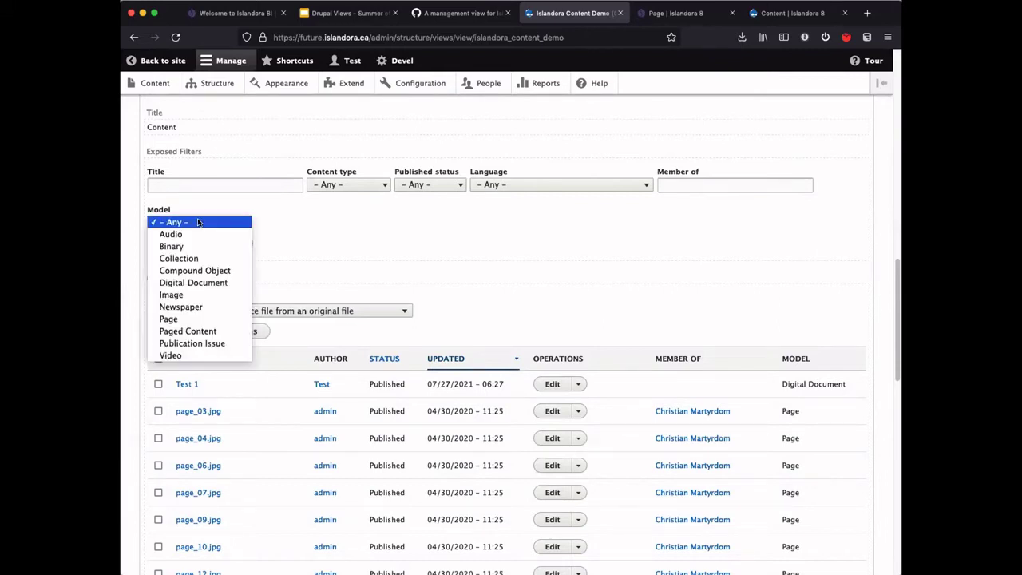
left_click(194, 294)
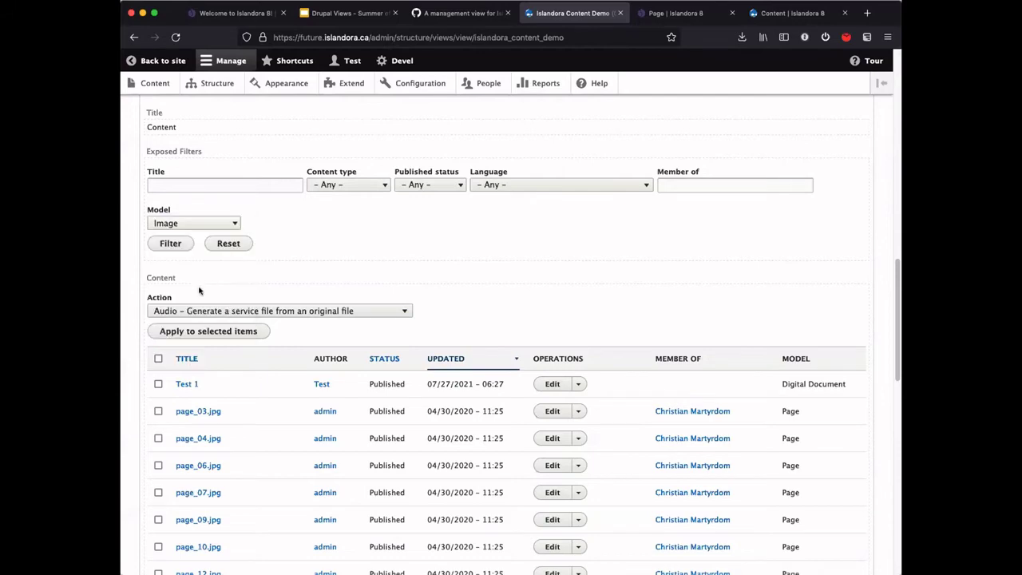
left_click(175, 244)
scroll(481, 244, "down", 4)
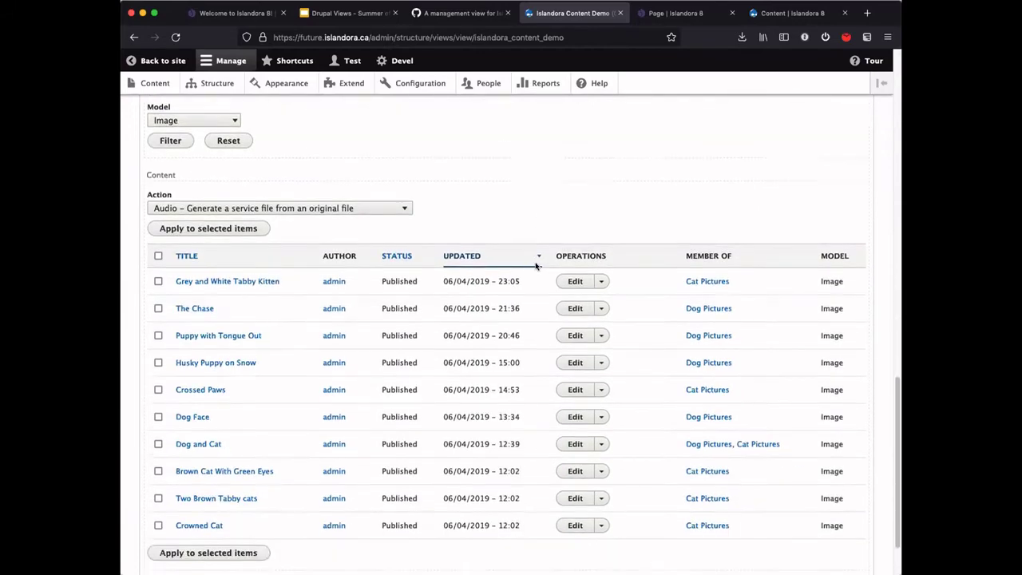
scroll(185, 267, "up", 2)
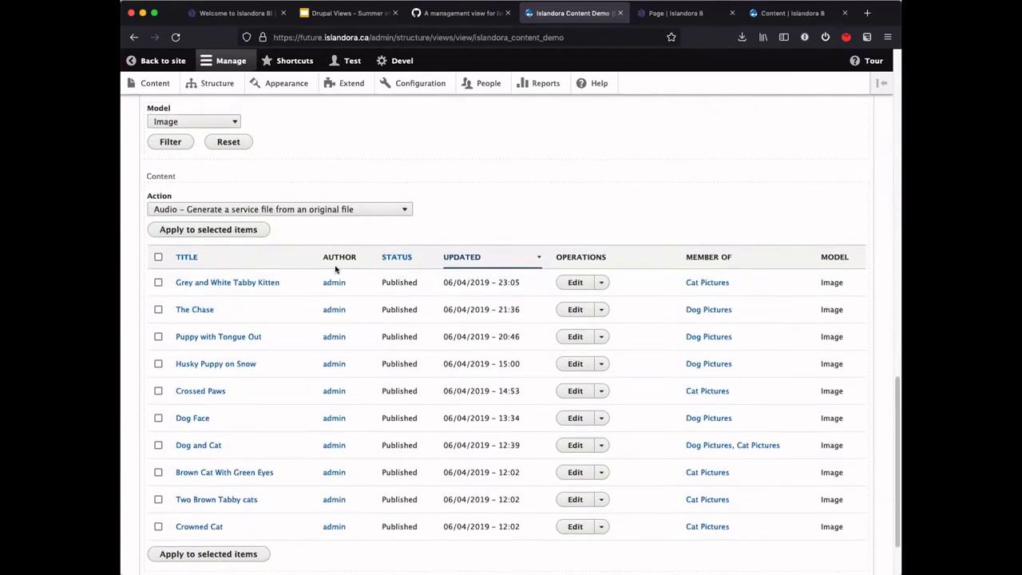
Filter the preview by the Paged Content model and check the listed items.
left_click(176, 144)
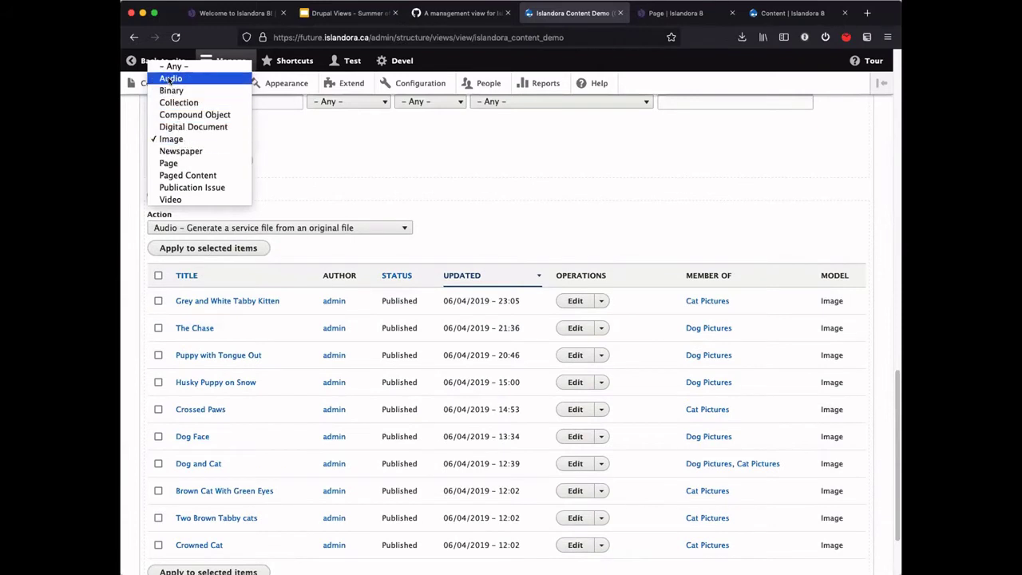
left_click(187, 174)
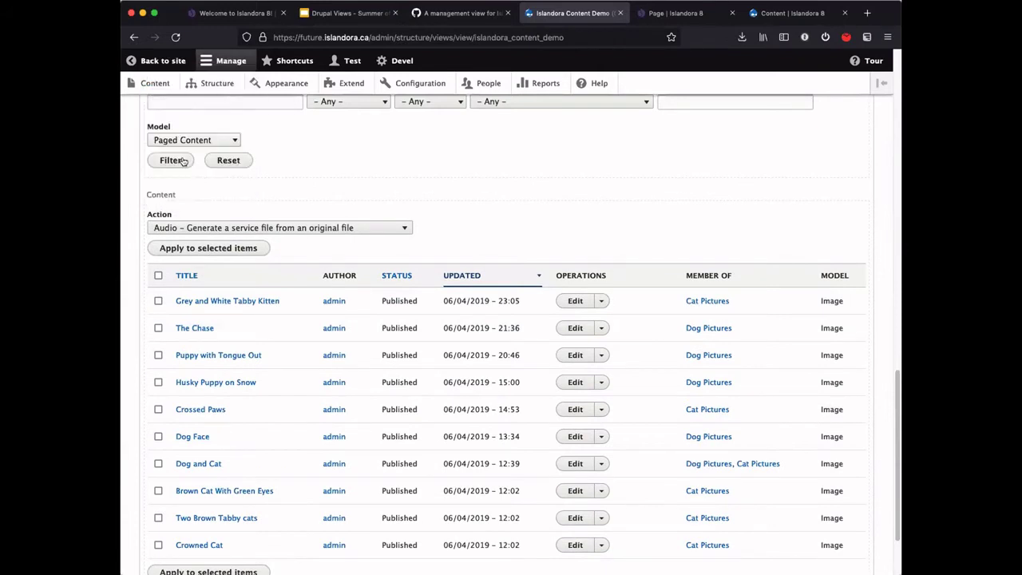
left_click(171, 159)
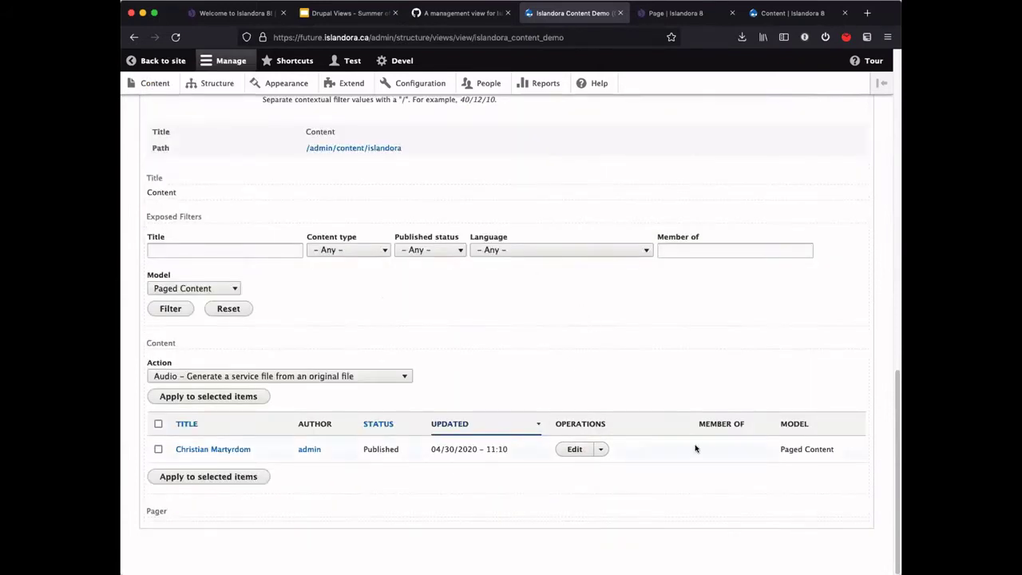
scroll(351, 306, "up", 1)
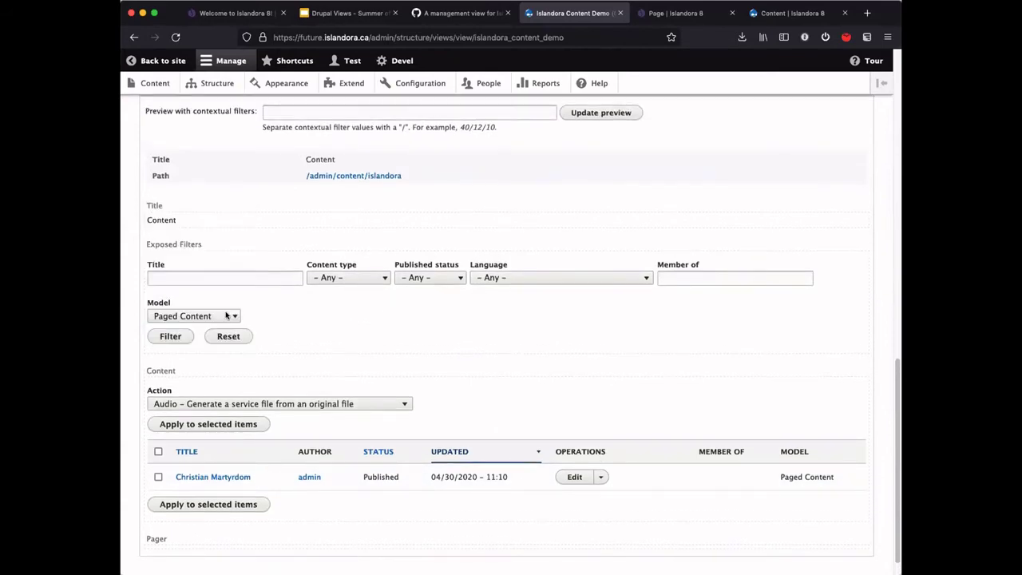
Set the preview's Model filter back to Any and review the Member of values across the full content list.
left_click(209, 316)
left_click(203, 207)
left_click(167, 336)
scroll(721, 372, "down", 10)
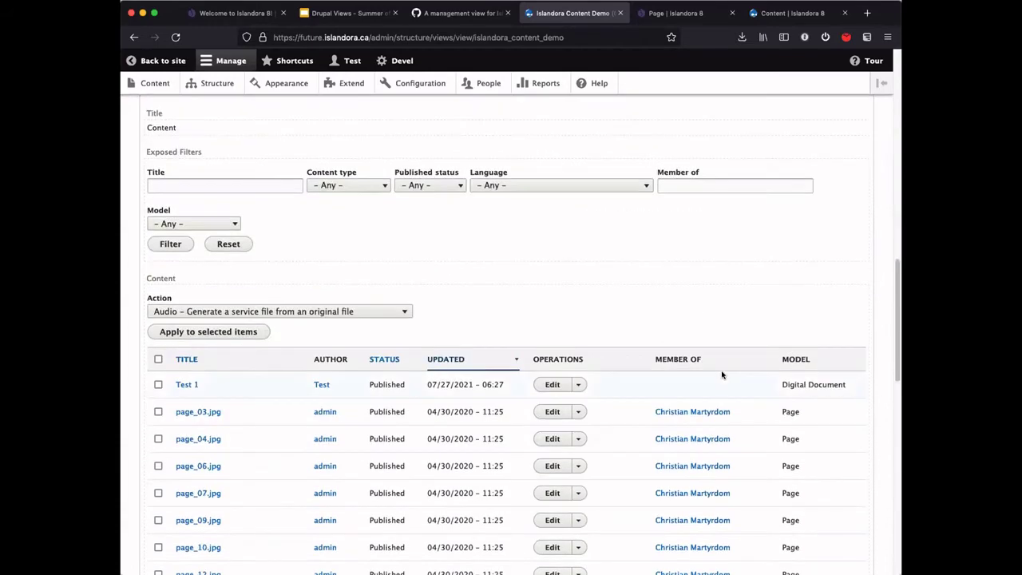
scroll(705, 390, "down", 3)
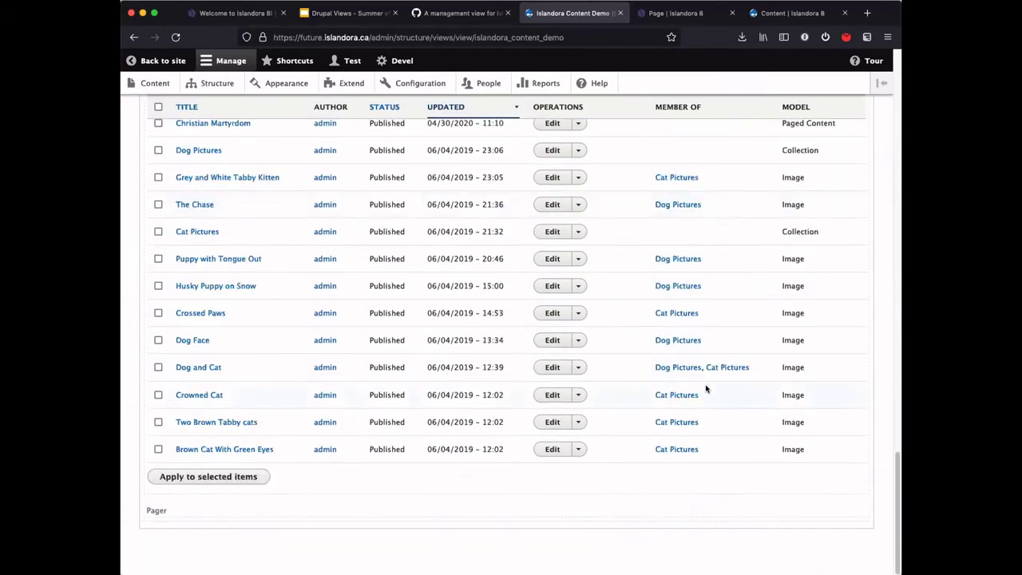
scroll(705, 388, "up", 15)
scroll(684, 357, "down", 2)
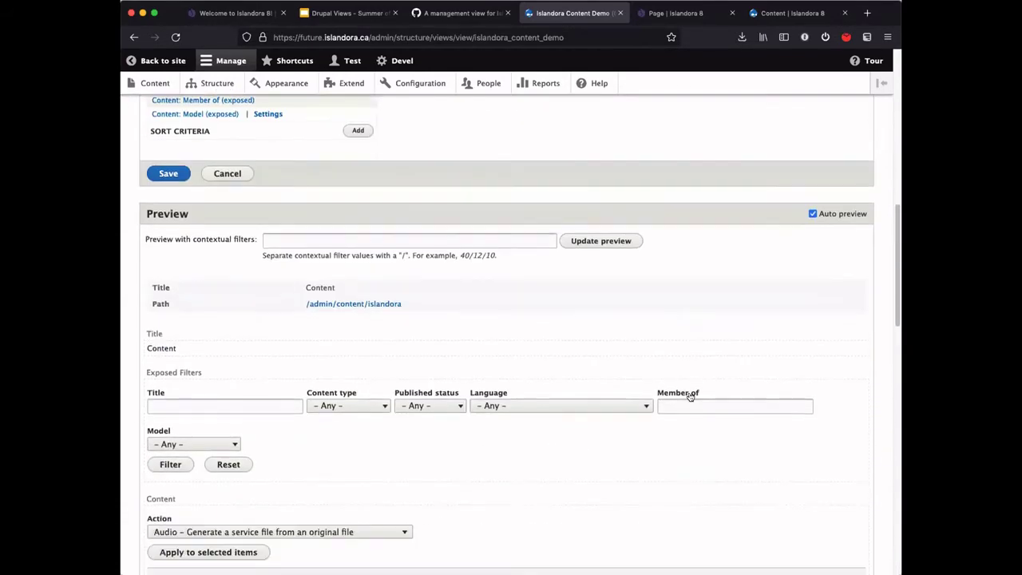
Try filtering the preview by collection title, entering dog and Dog Pictures as the Member of value.
left_click(684, 406)
type("dog")
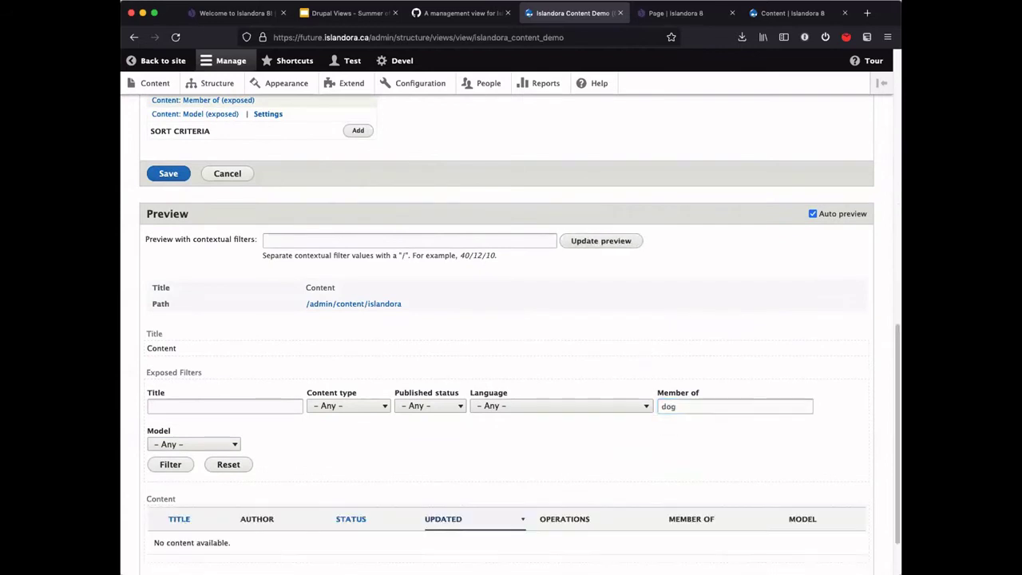
scroll(758, 376, "down", 2)
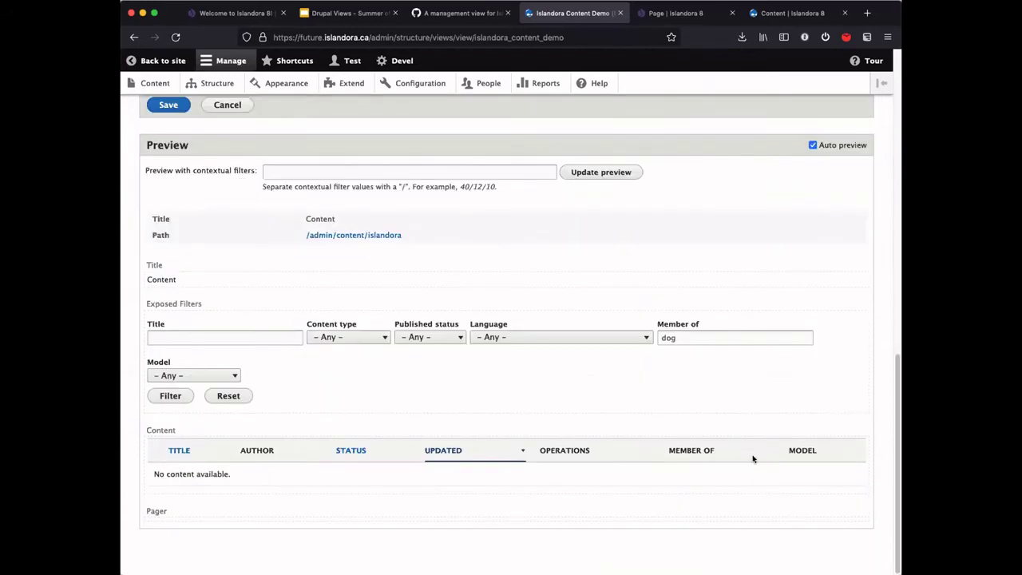
double_click(680, 338)
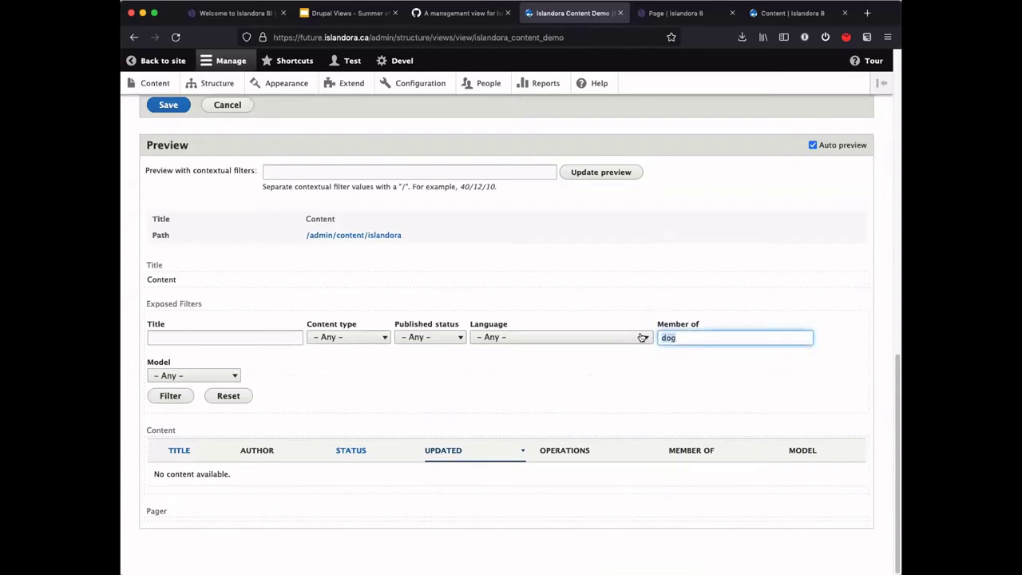
type("Dog Pictures")
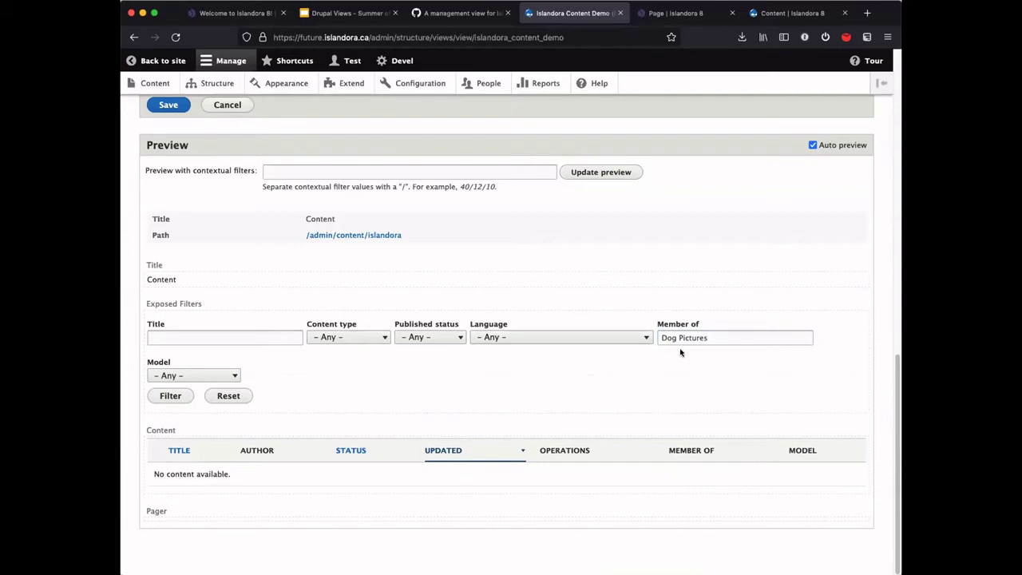
Filter the preview by the Member of node ID 16 and review the listed items.
triple_click(721, 337)
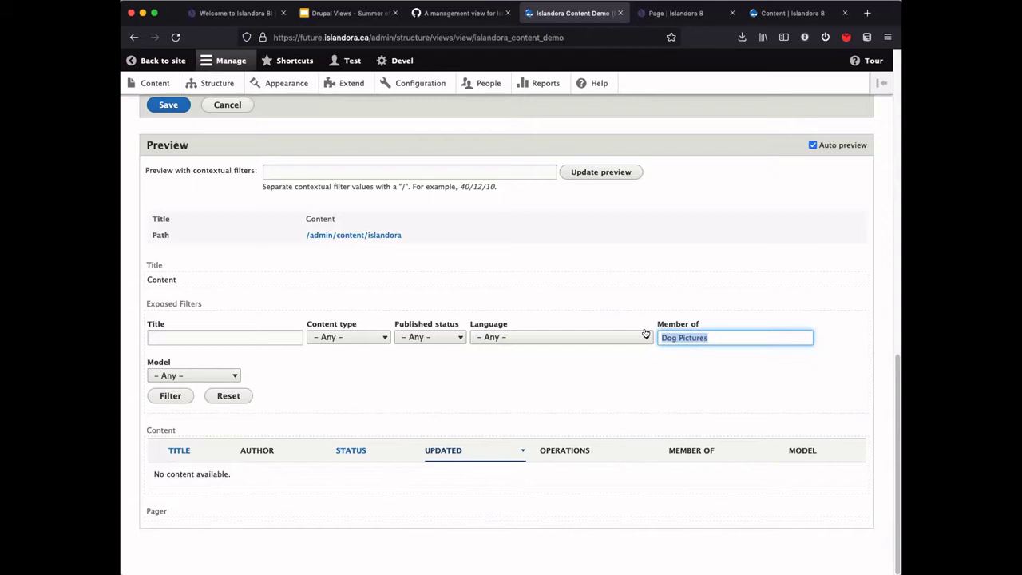
type("16")
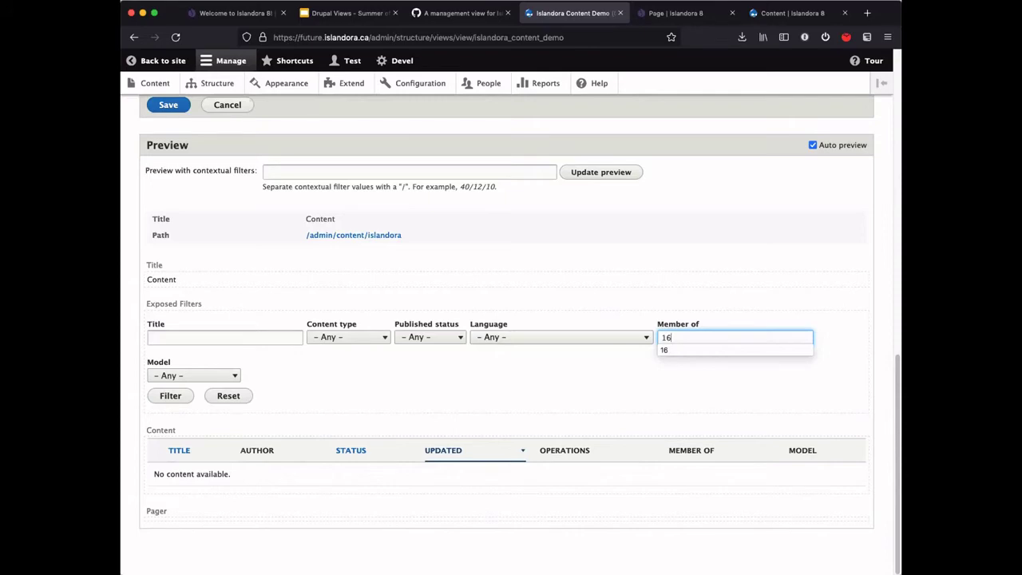
left_click(175, 397)
scroll(468, 412, "down", 4)
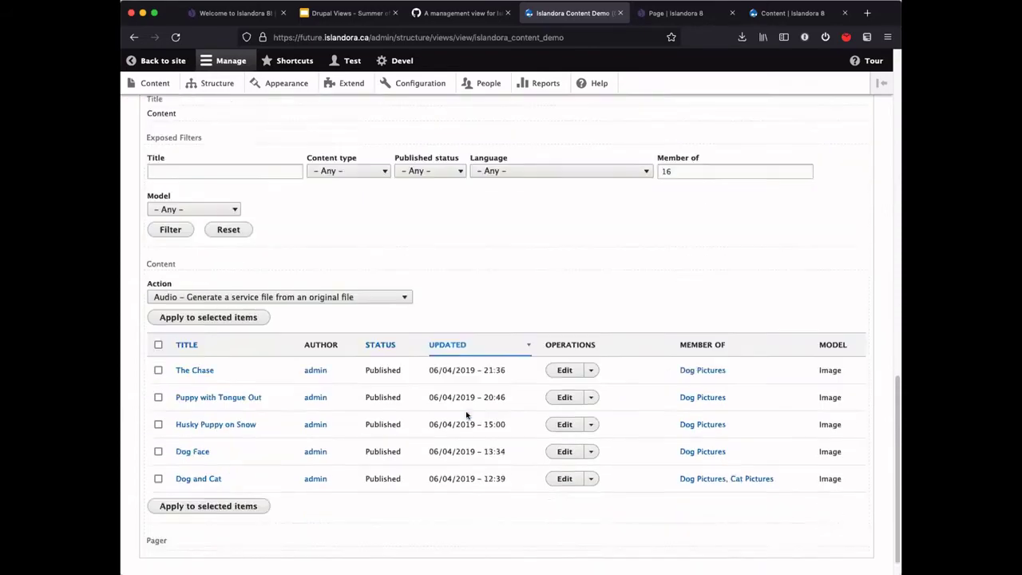
scroll(467, 414, "down", 1)
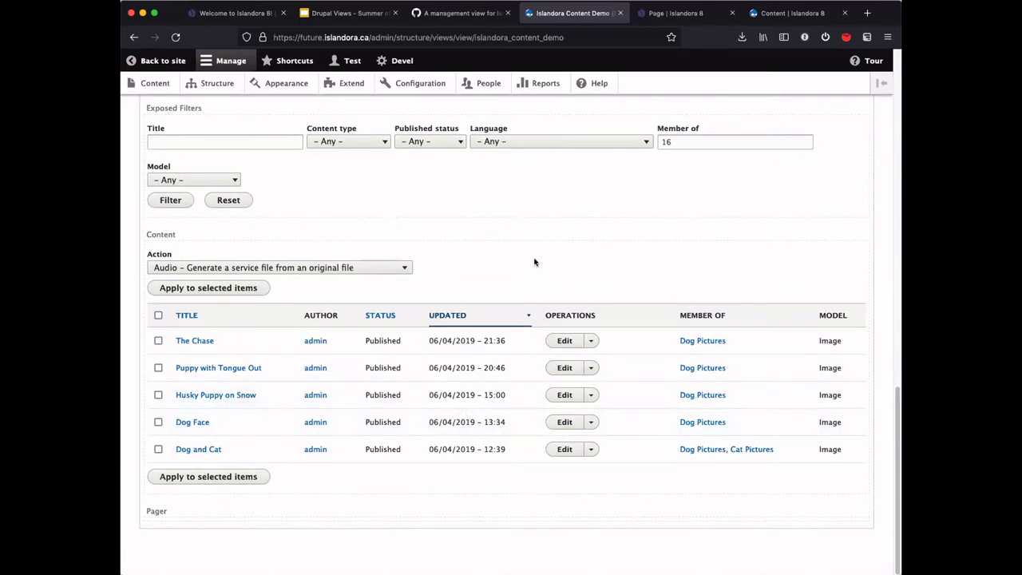
Expand the view's advanced settings and compare the author relationship with the Author and Member of columns in the preview.
scroll(533, 261, "up", 10)
scroll(535, 261, "up", 7)
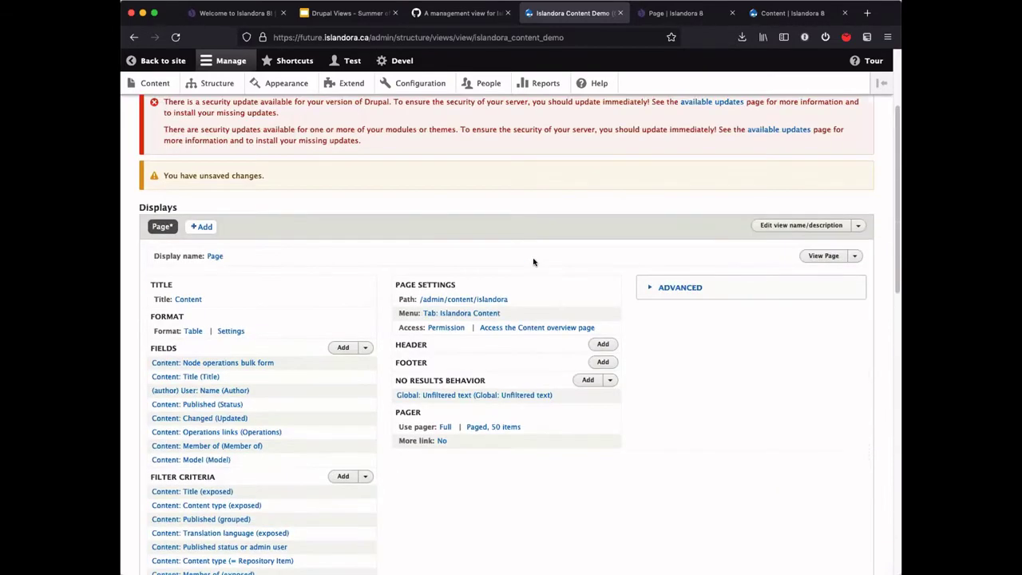
left_click(684, 288)
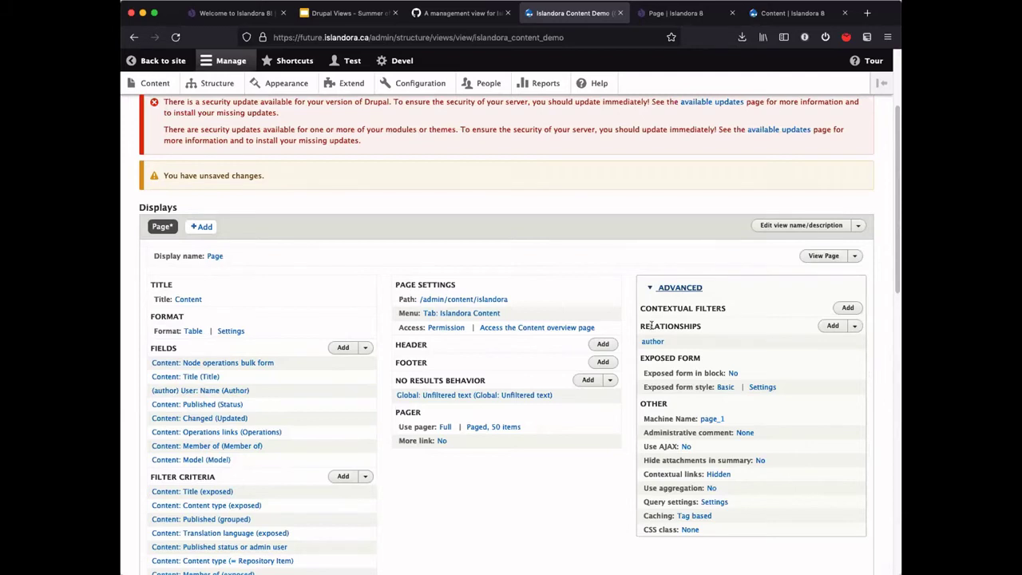
scroll(693, 387, "down", 2)
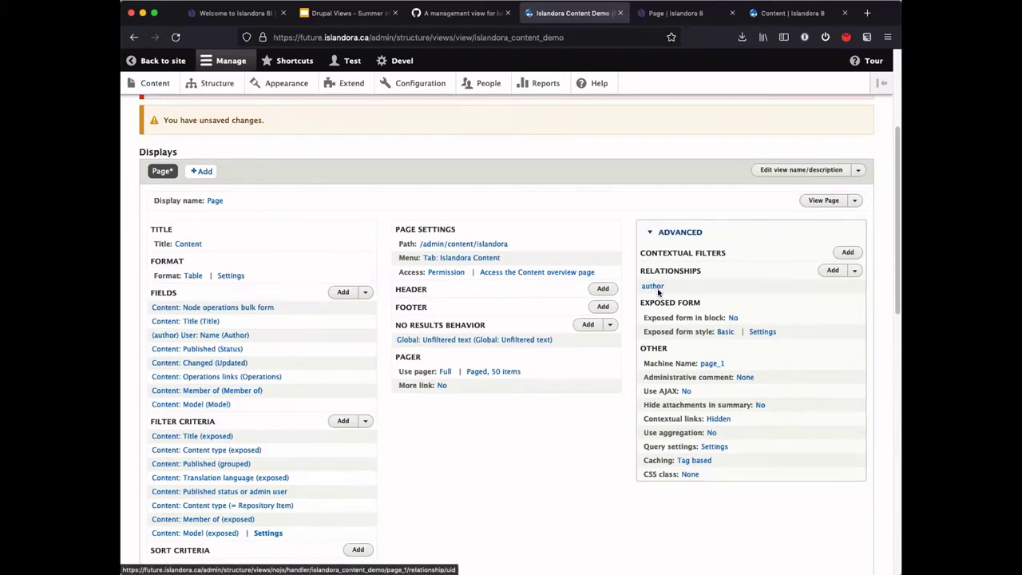
scroll(660, 295, "down", 5)
scroll(662, 300, "down", 4)
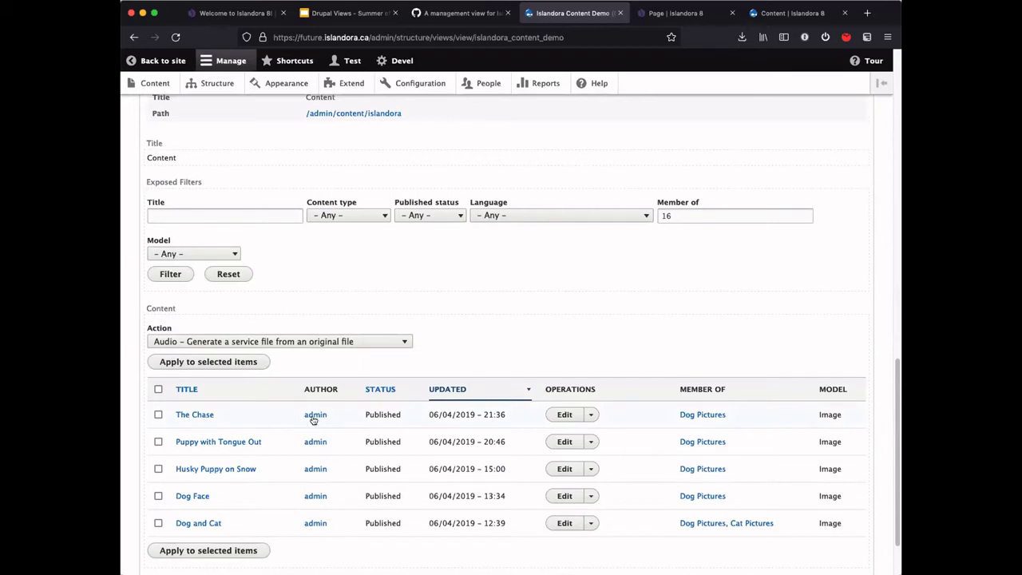
scroll(328, 422, "up", 3)
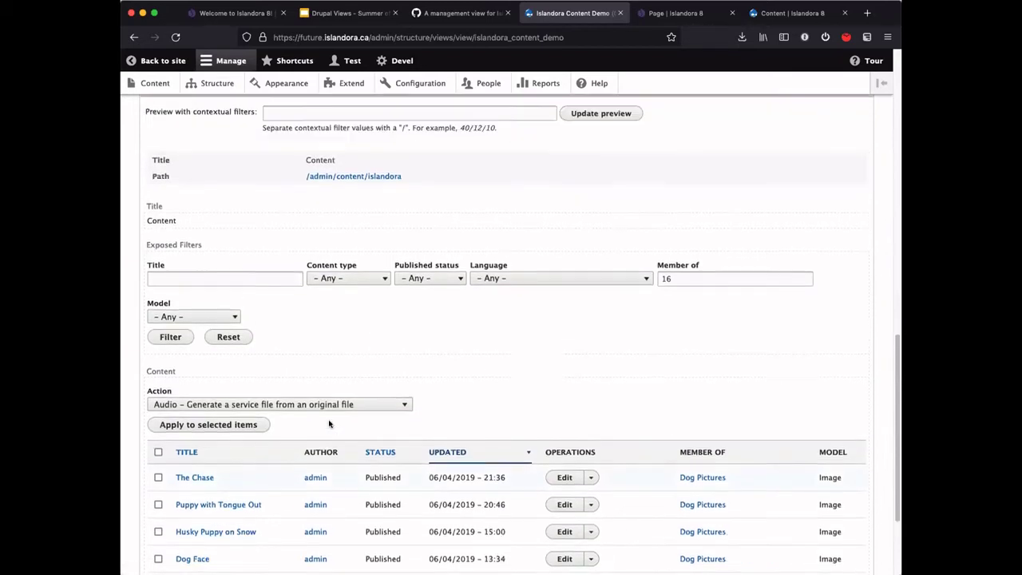
scroll(323, 418, "down", 2)
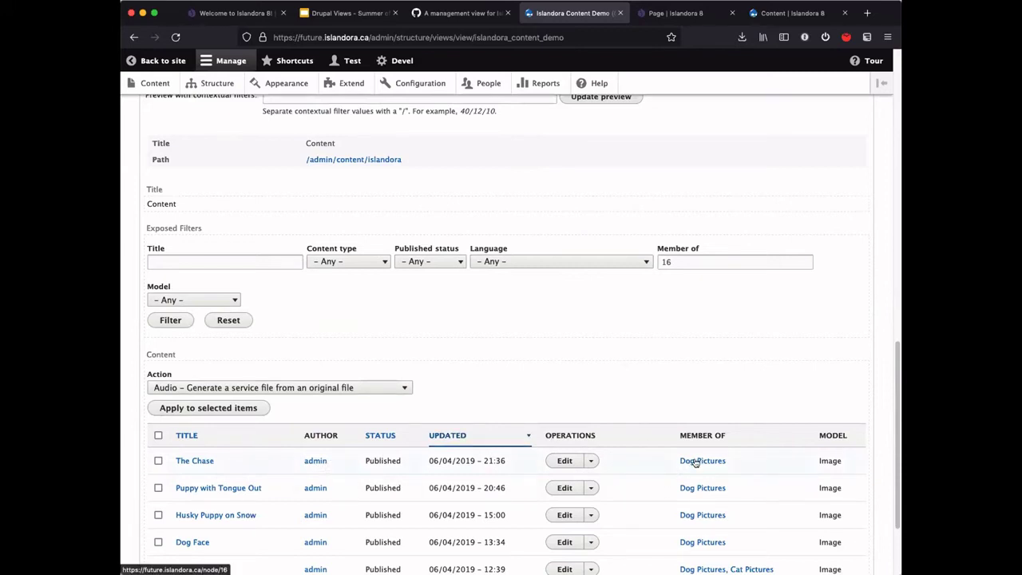
scroll(695, 462, "down", 2)
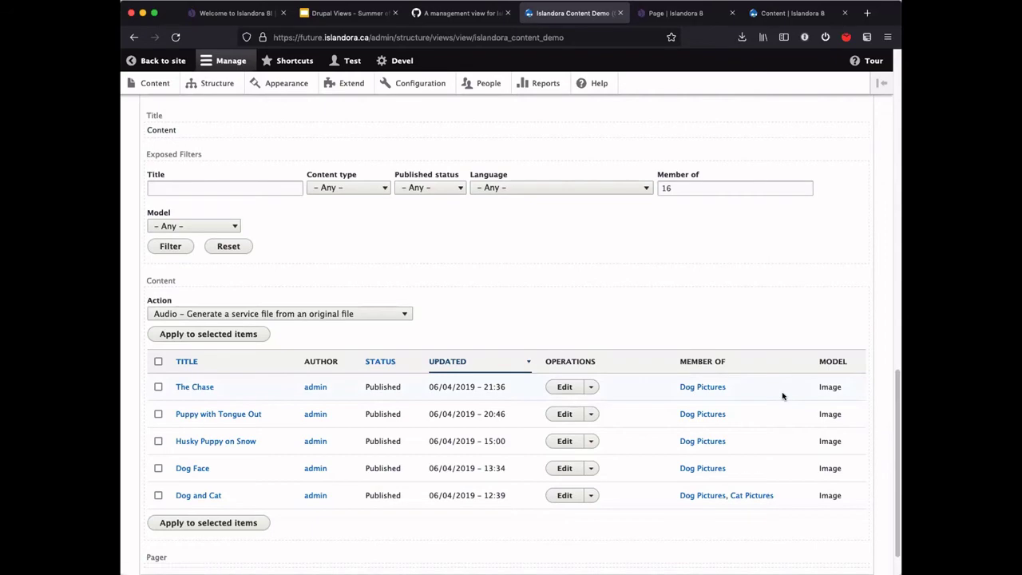
Find and add the Content referenced from field_member_of relationship to the view, applying it without making it required.
scroll(782, 396, "up", 6)
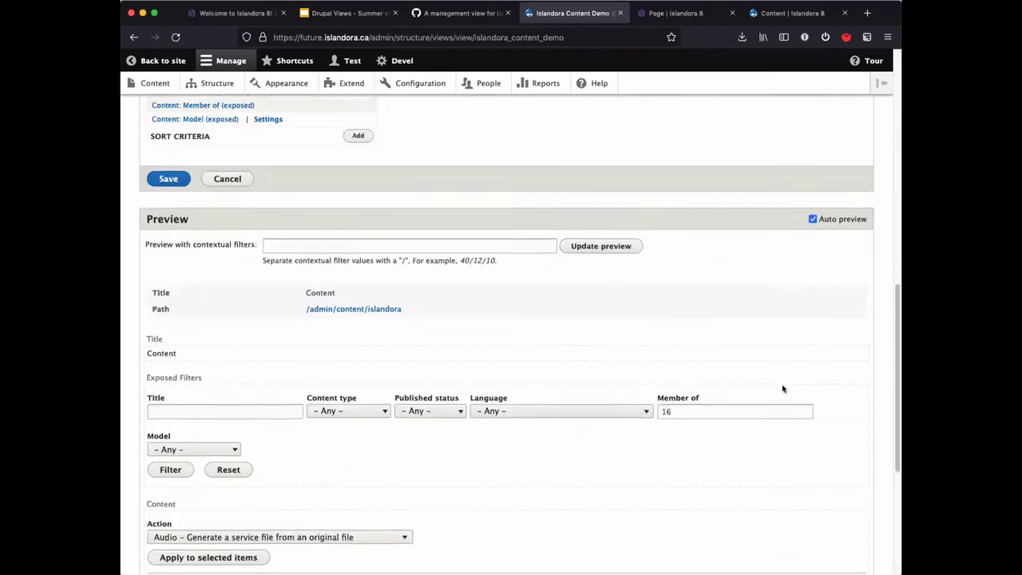
scroll(791, 304, "up", 2)
left_click(830, 280)
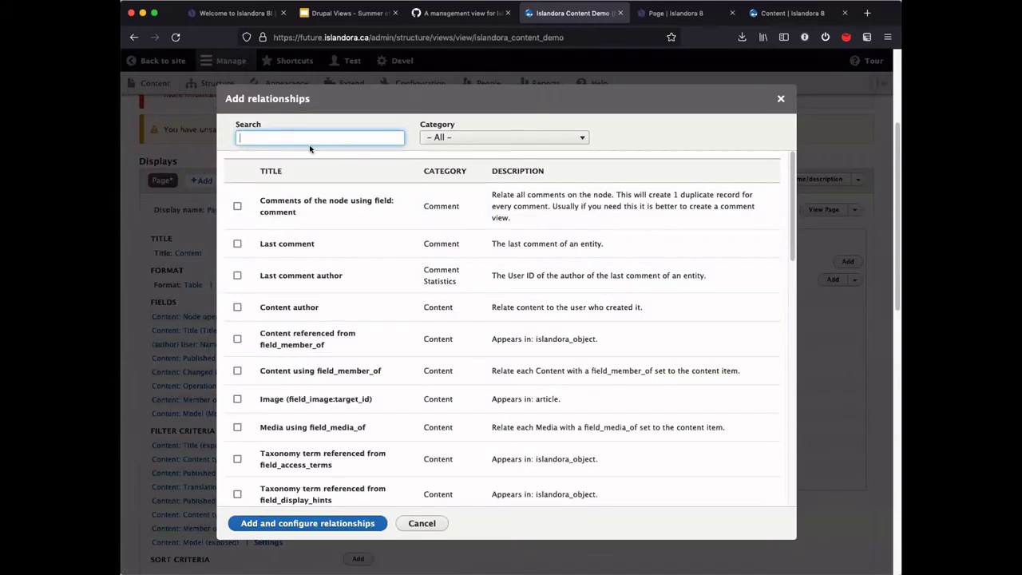
left_click(285, 137)
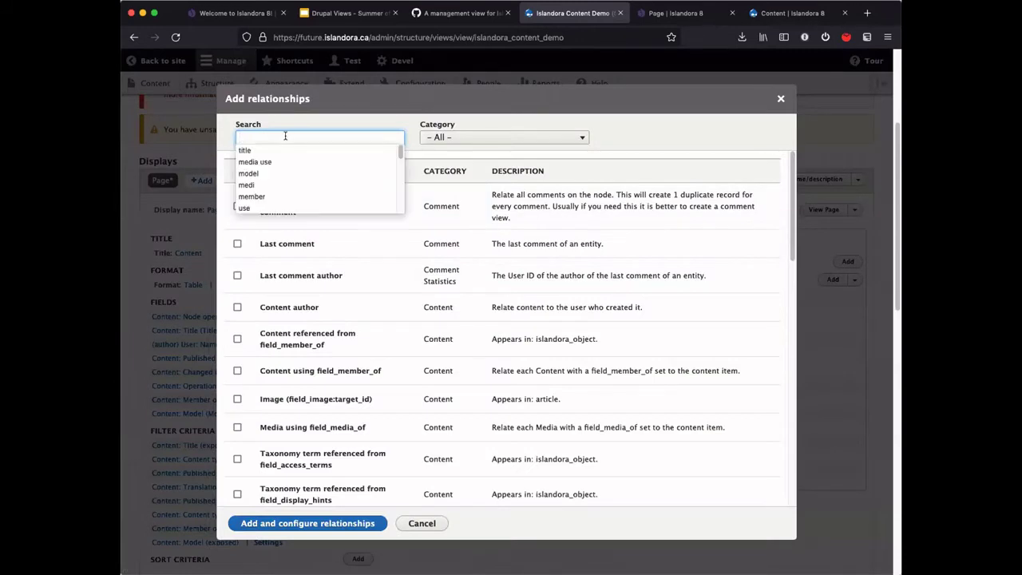
type("meme")
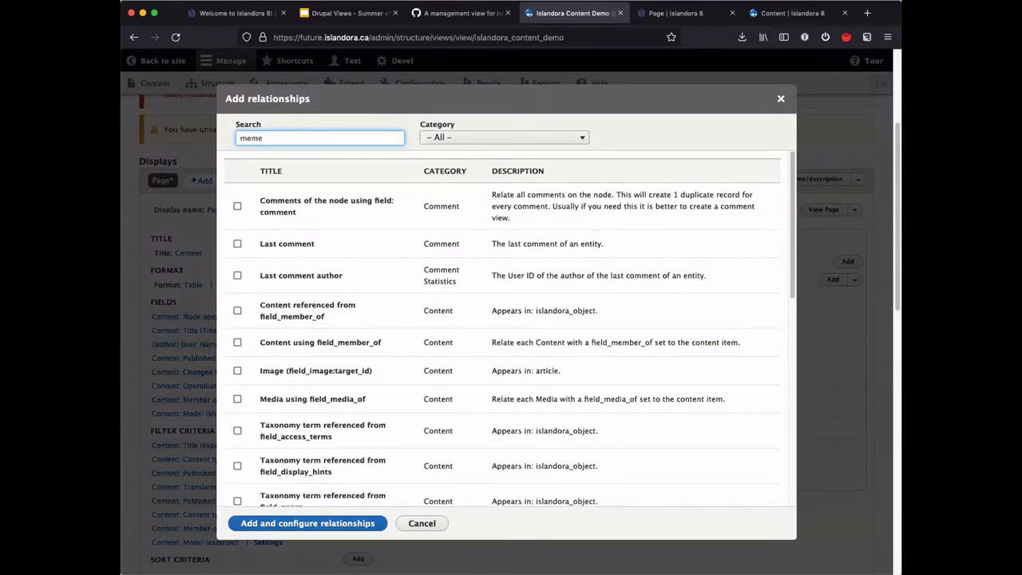
key("BackSpace")
type("ber of")
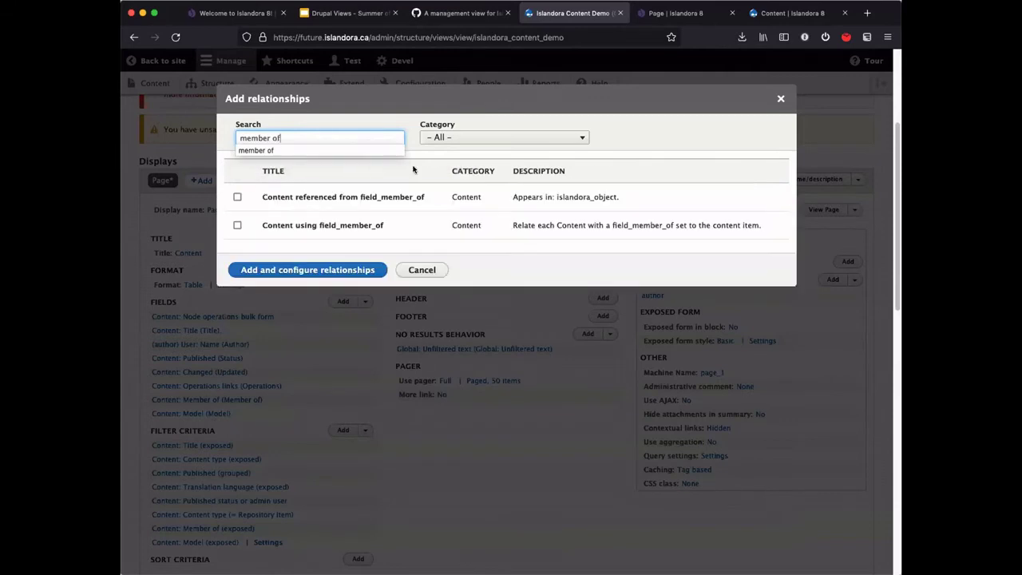
left_click(545, 198)
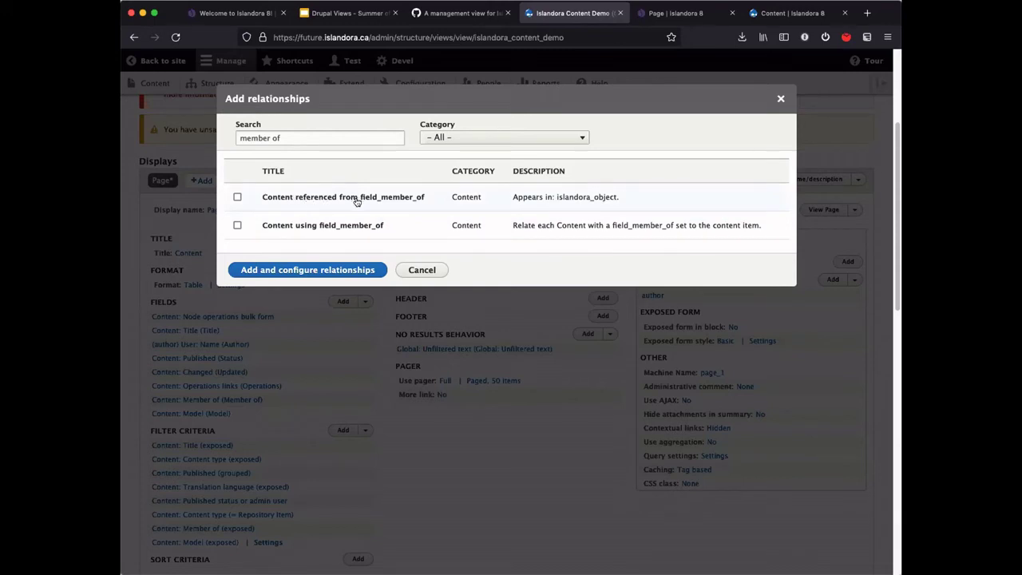
left_click(237, 197)
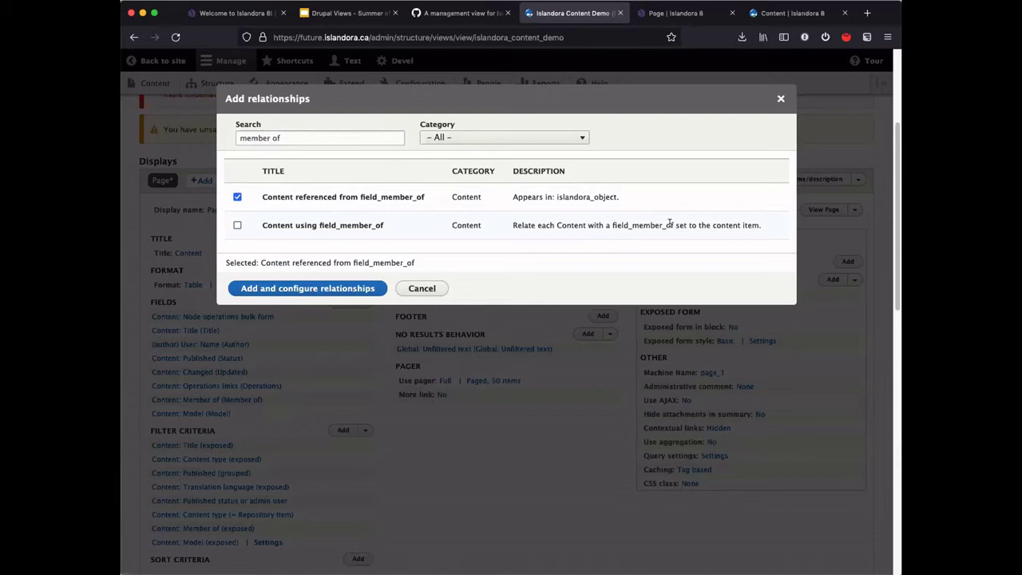
left_click(276, 288)
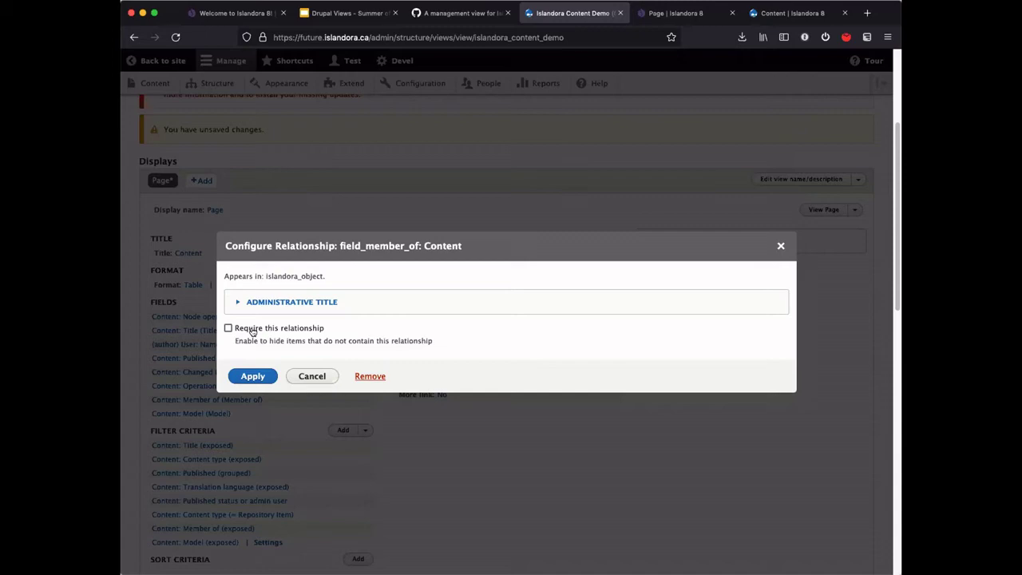
left_click(254, 376)
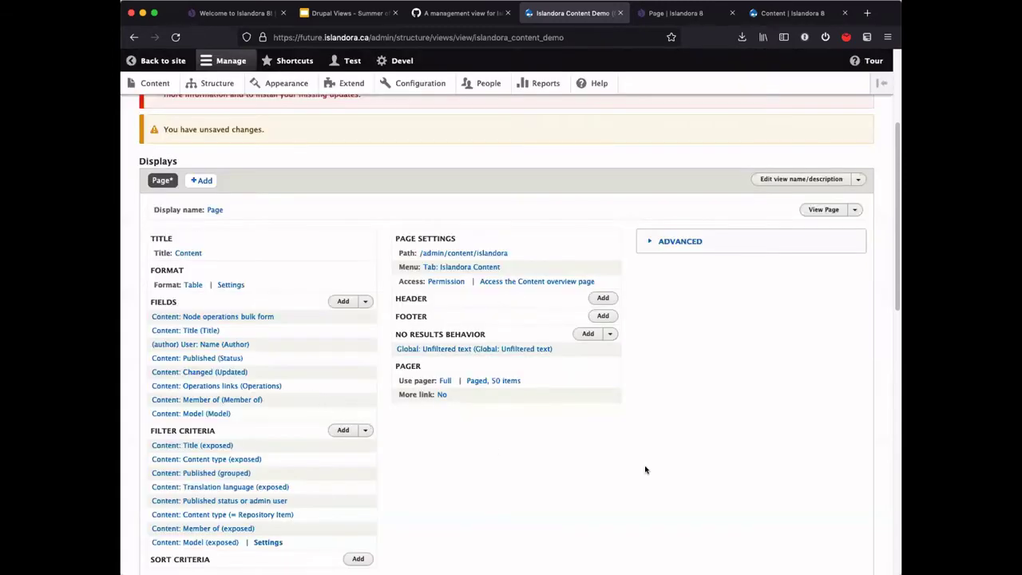
Find and add the Title filter criterion from the Content category to the view.
scroll(679, 388, "down", 5)
scroll(680, 358, "up", 3)
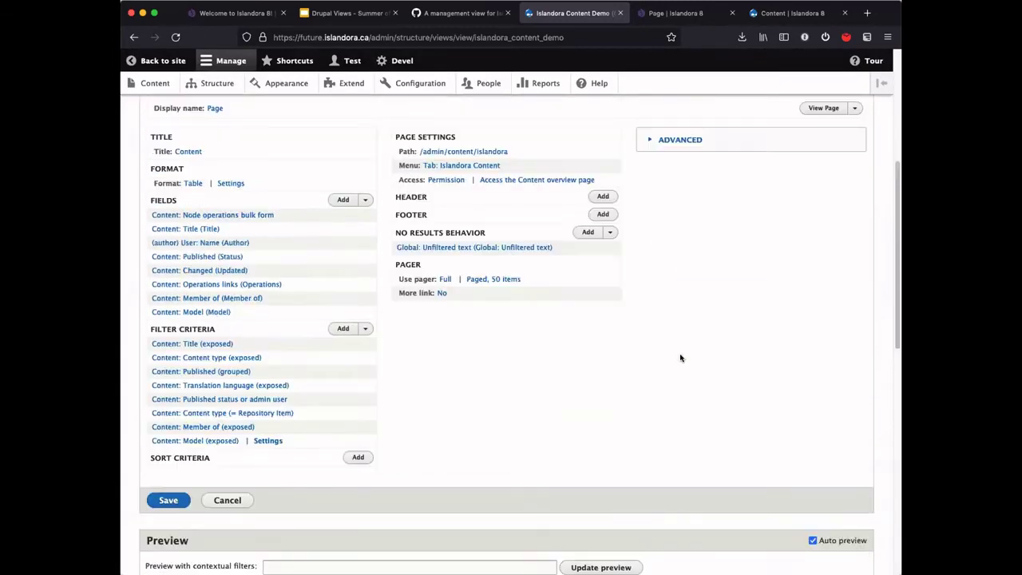
left_click(669, 141)
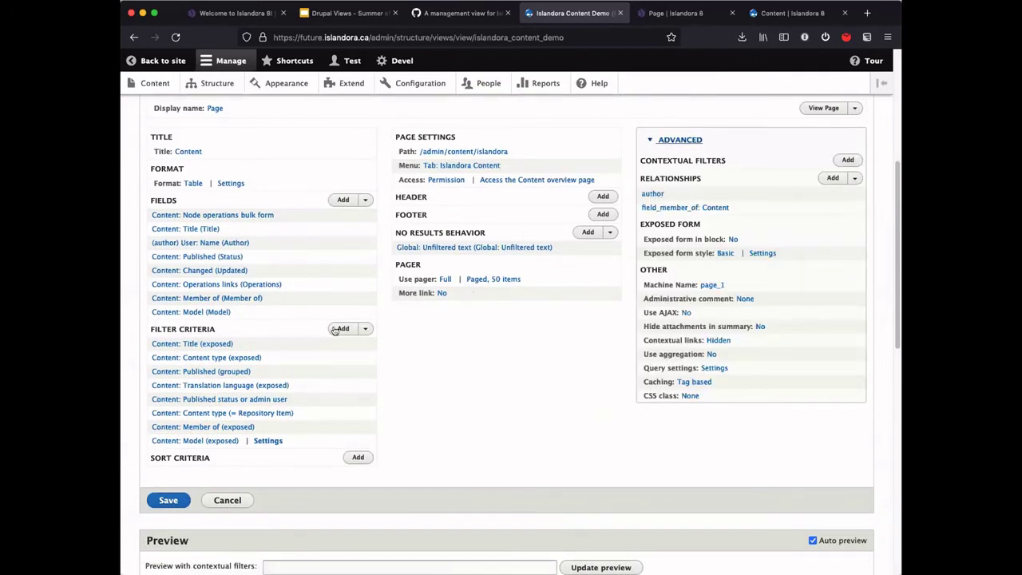
left_click(338, 329)
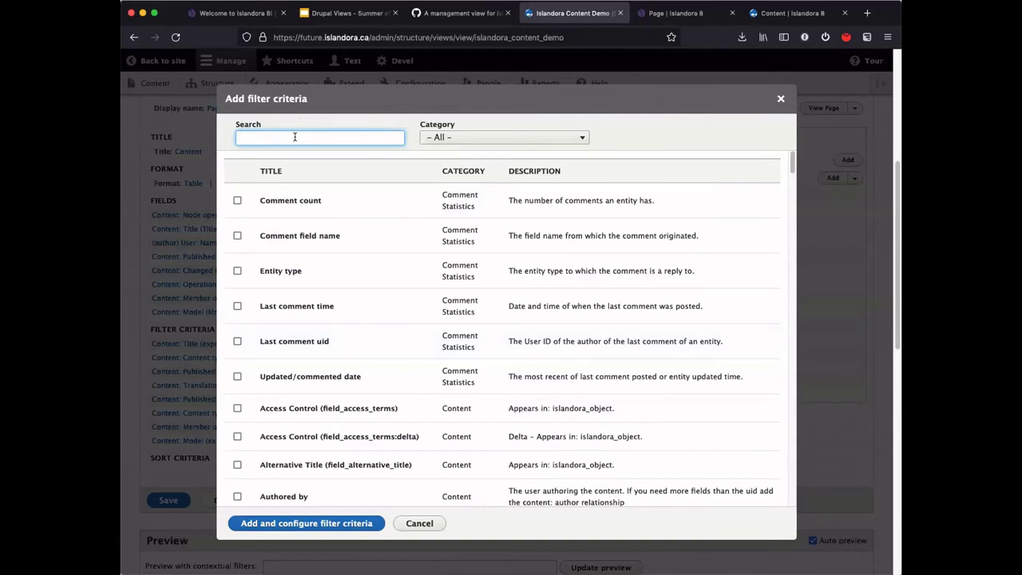
type("title")
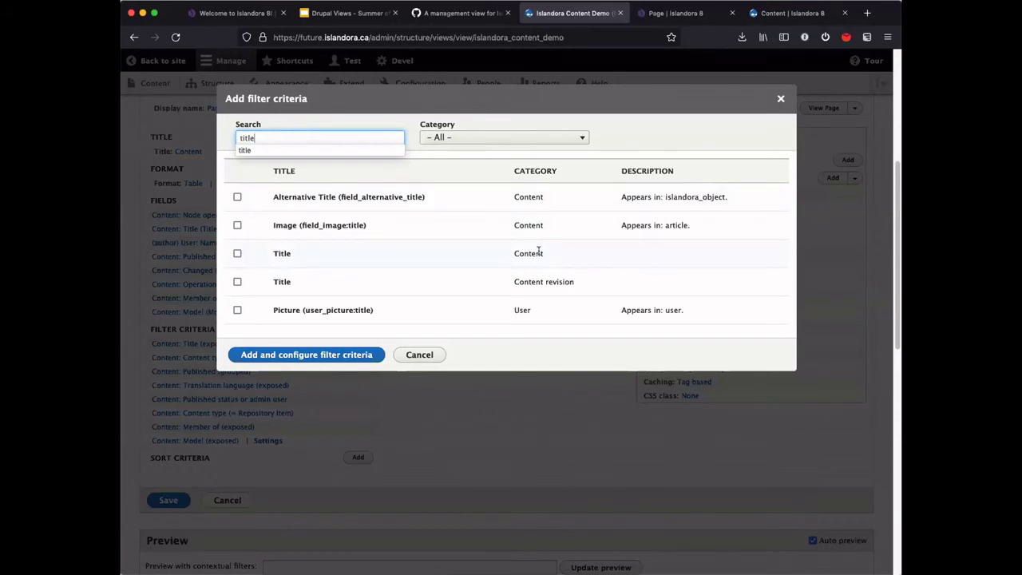
left_click(237, 253)
left_click(308, 373)
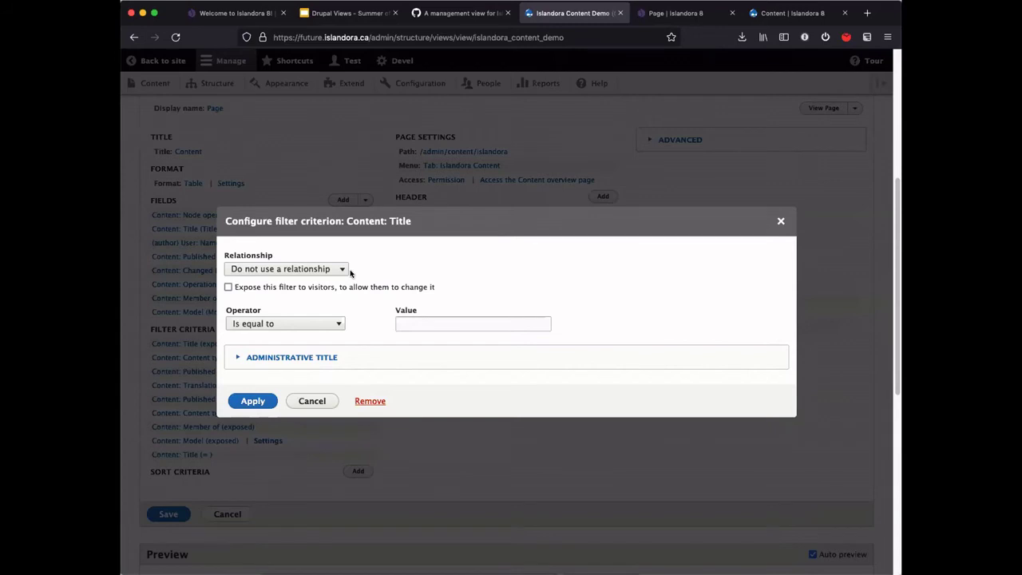
Configure the new Title filter with the field_member_of: Content relationship, expose it to visitors, set its operator to Contains, and apply it.
left_click(327, 270)
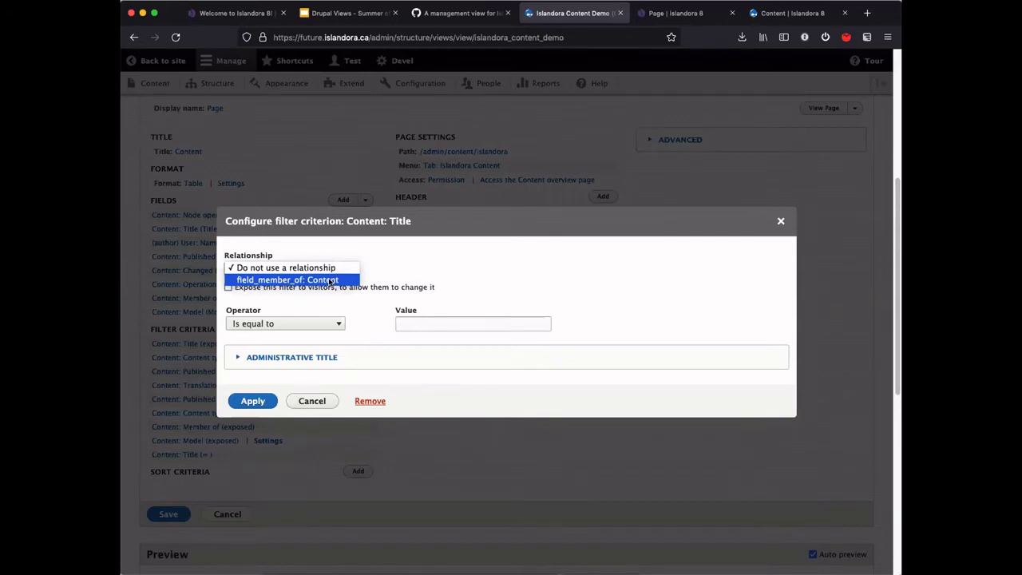
left_click(328, 281)
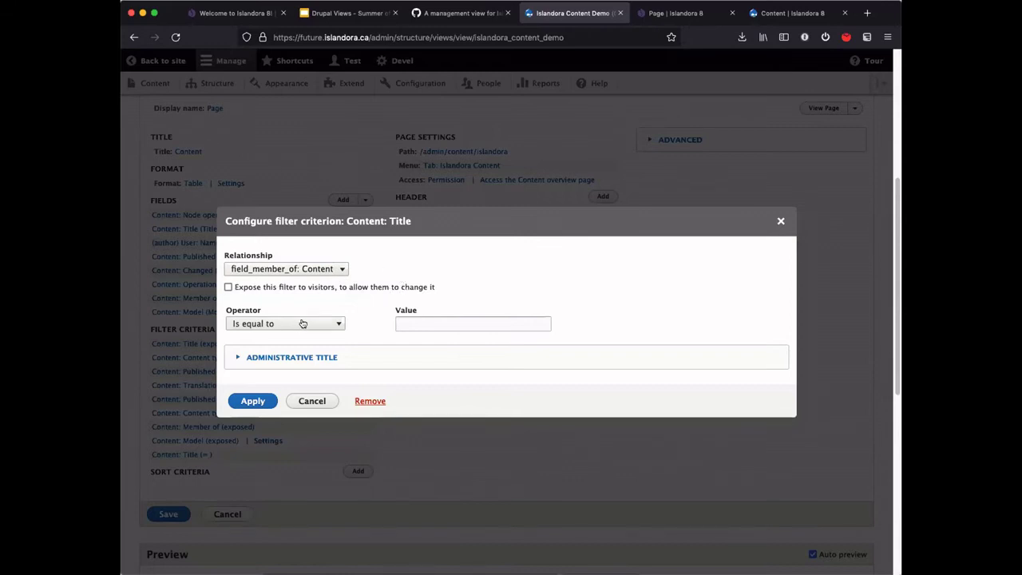
left_click(285, 288)
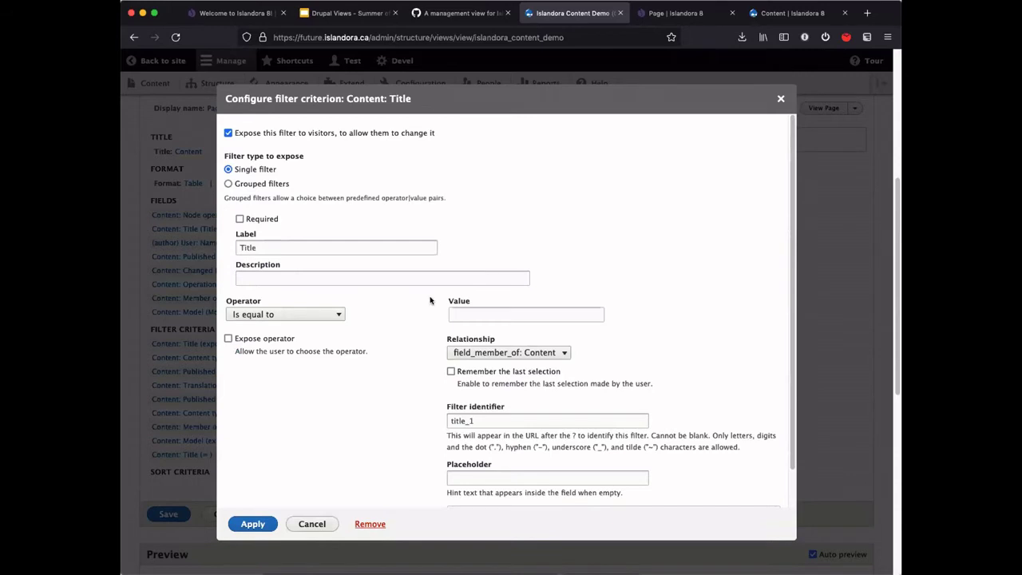
left_click(296, 314)
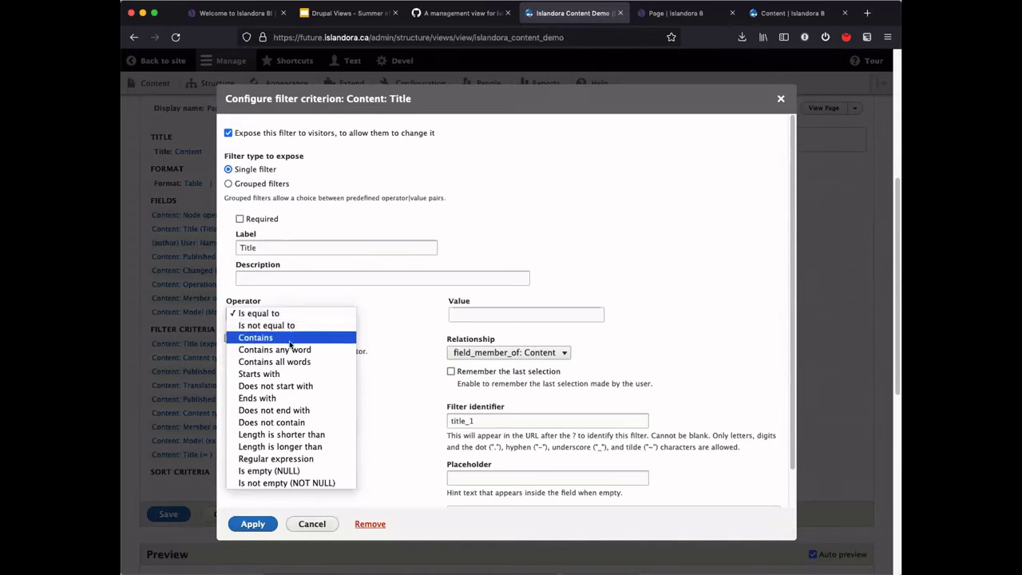
left_click(291, 338)
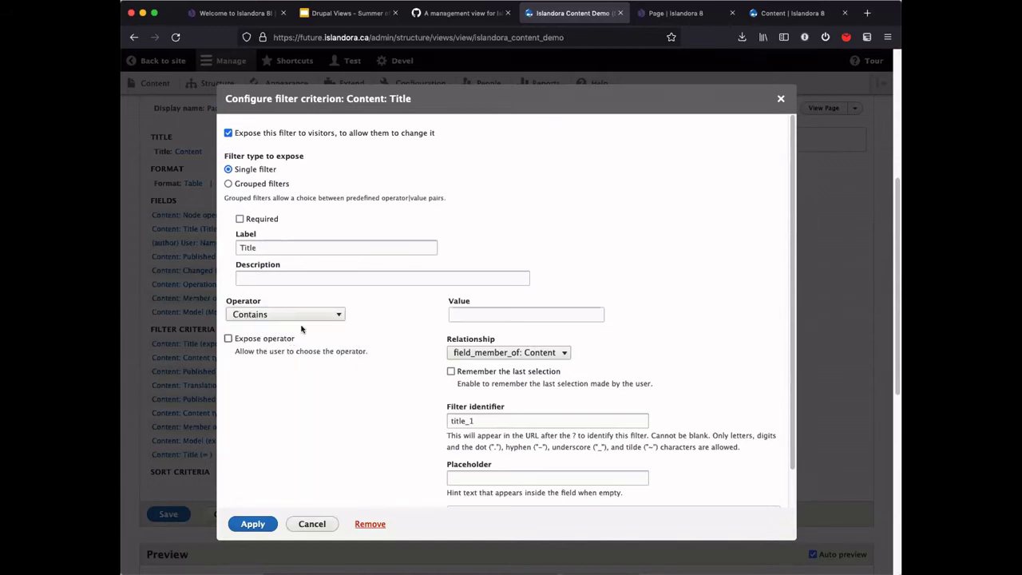
left_click(247, 525)
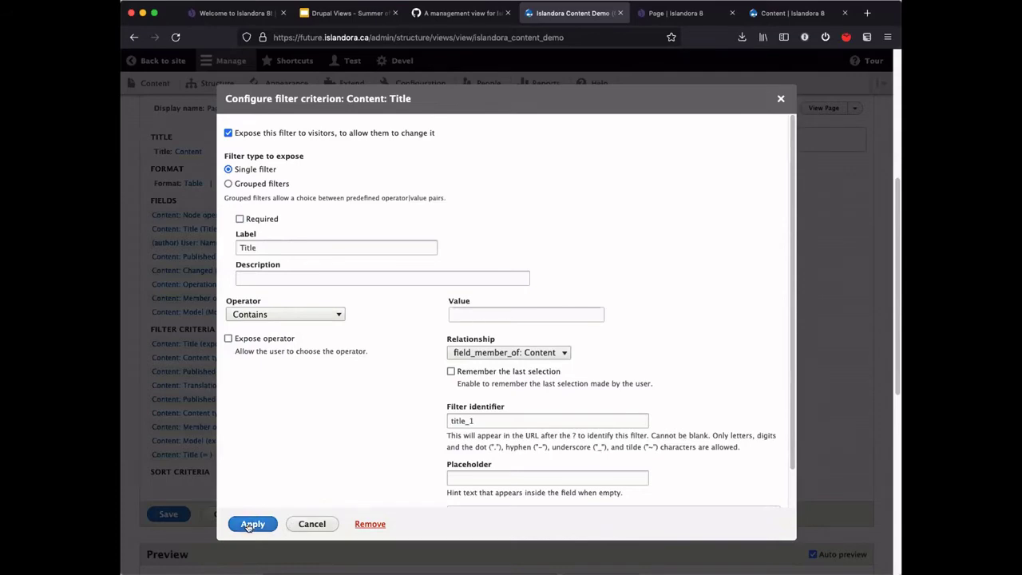
Filter the preview by dog in the newly exposed parent Title filter.
scroll(324, 510, "down", 5)
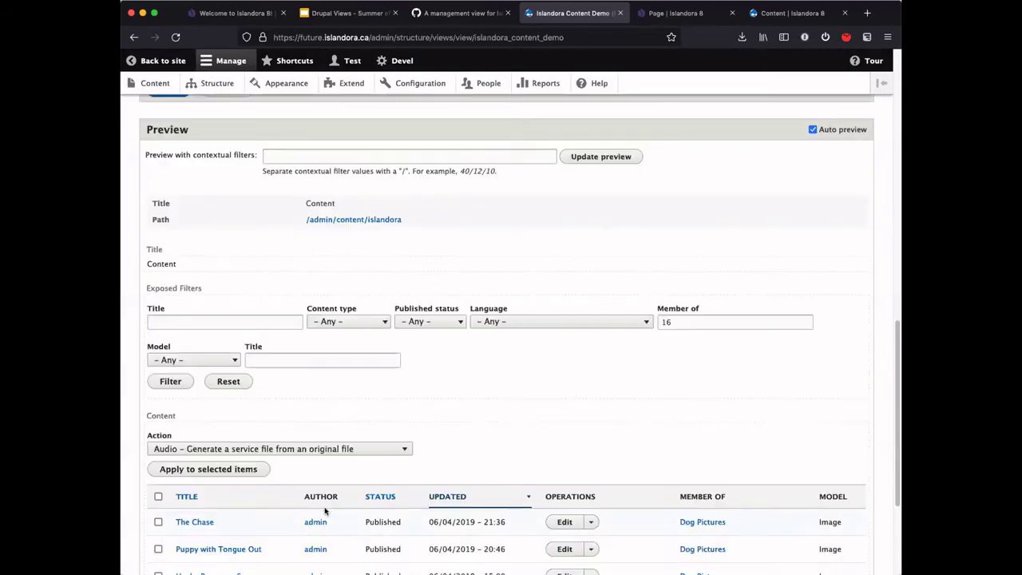
scroll(324, 511, "down", 1)
left_click(264, 331)
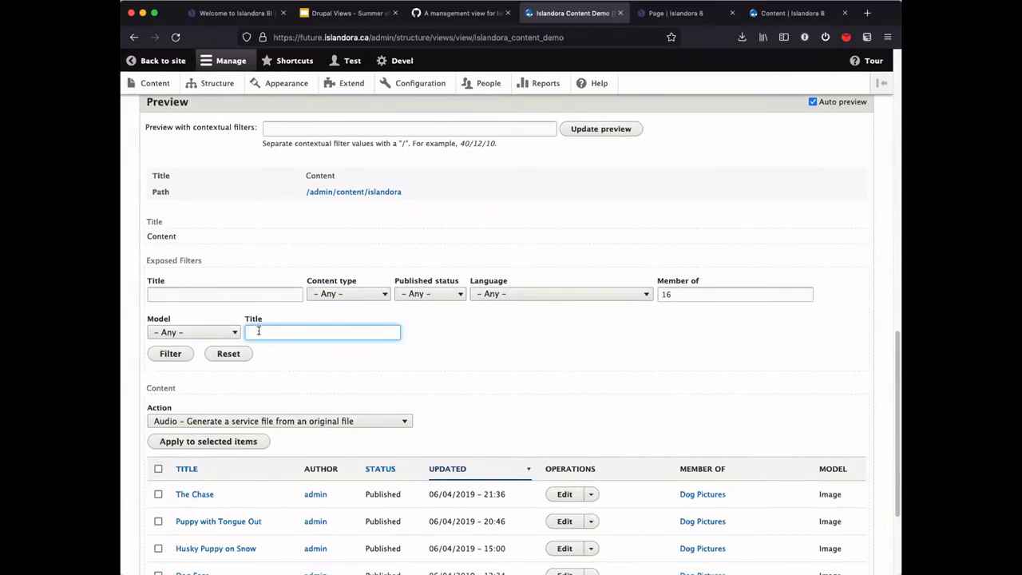
type("dog")
left_click(172, 354)
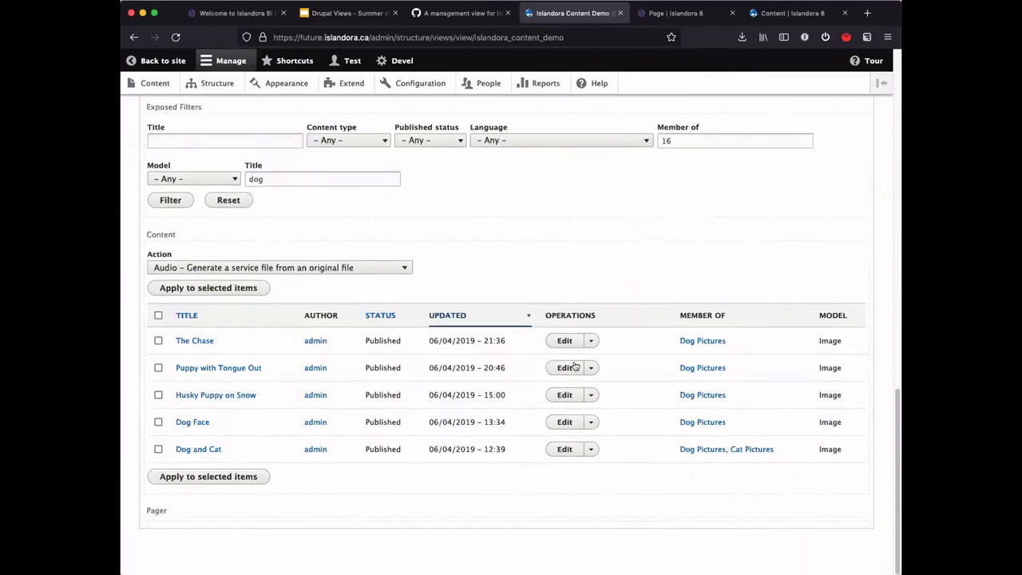
Clear the Member of node ID and refilter the preview by the parent title dog alone.
double_click(693, 140)
key("BackSpace")
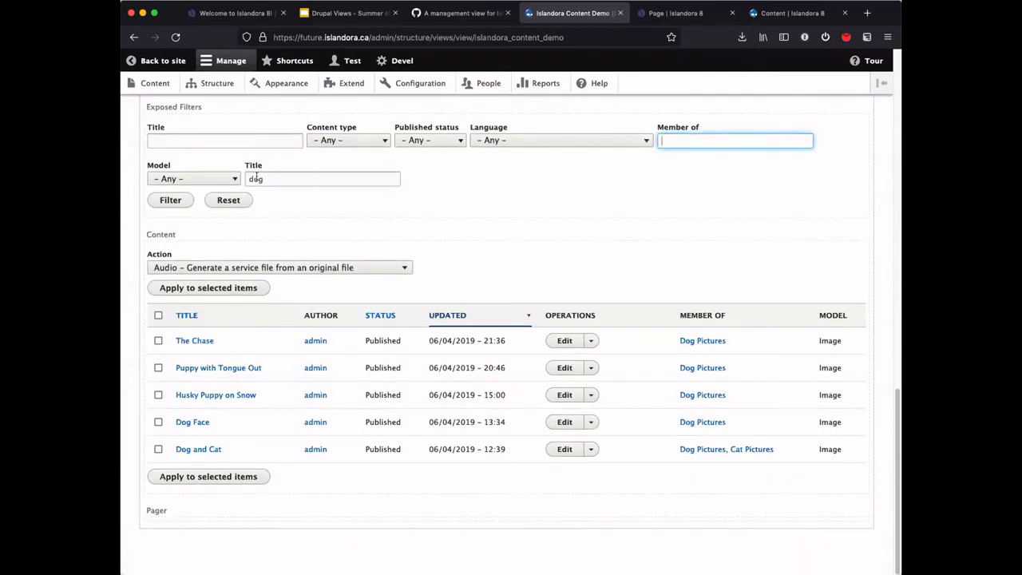
left_click(170, 200)
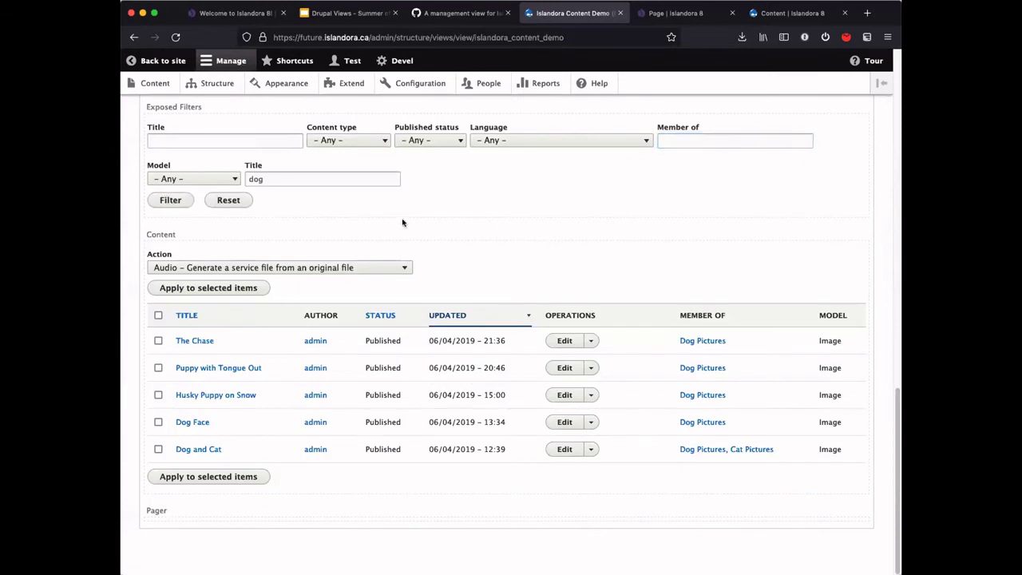
Replace the parent title value with cat and filter the preview again.
left_click_drag(264, 178, 237, 180)
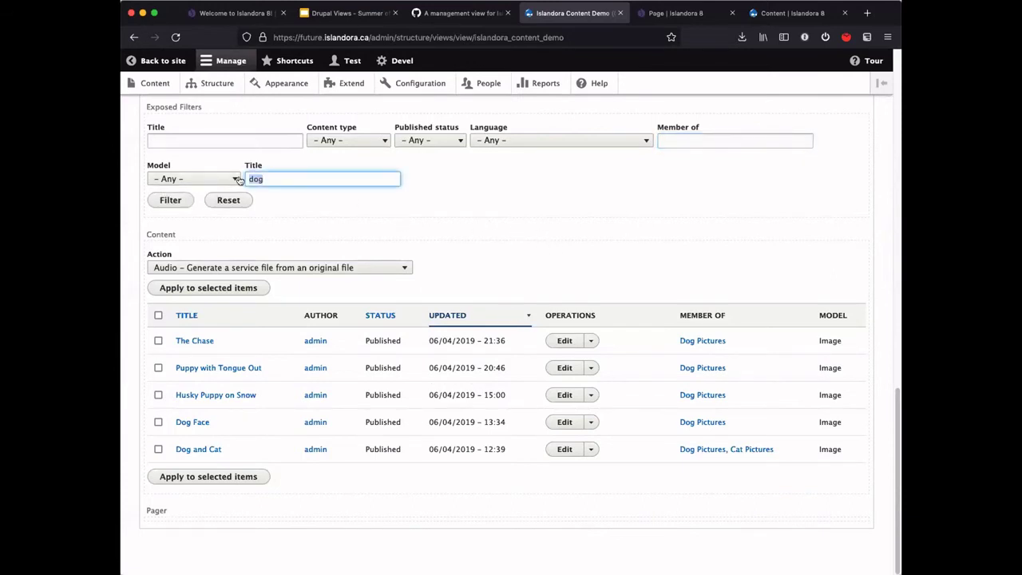
type("cat")
left_click(167, 200)
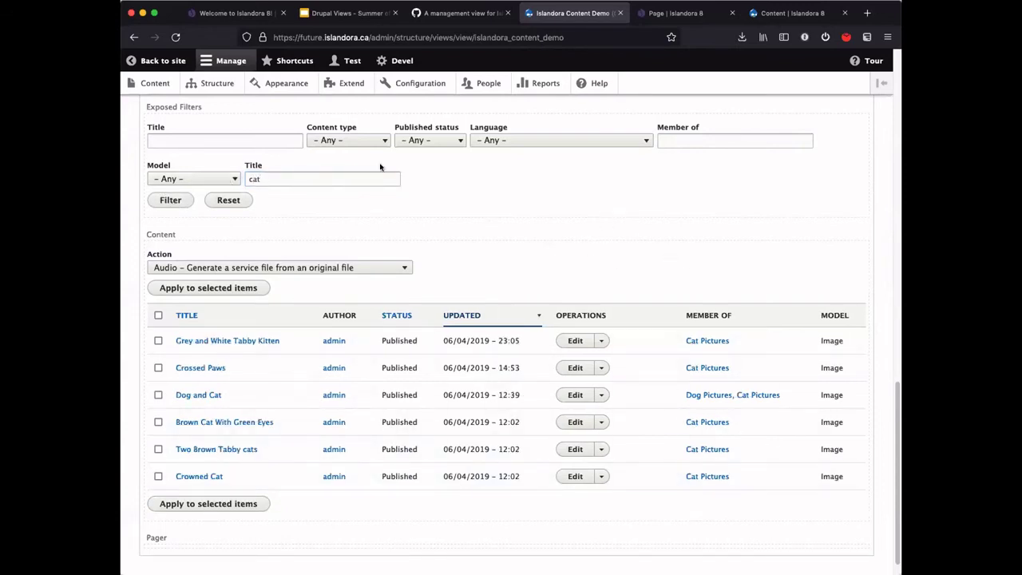
scroll(372, 176, "up", 5)
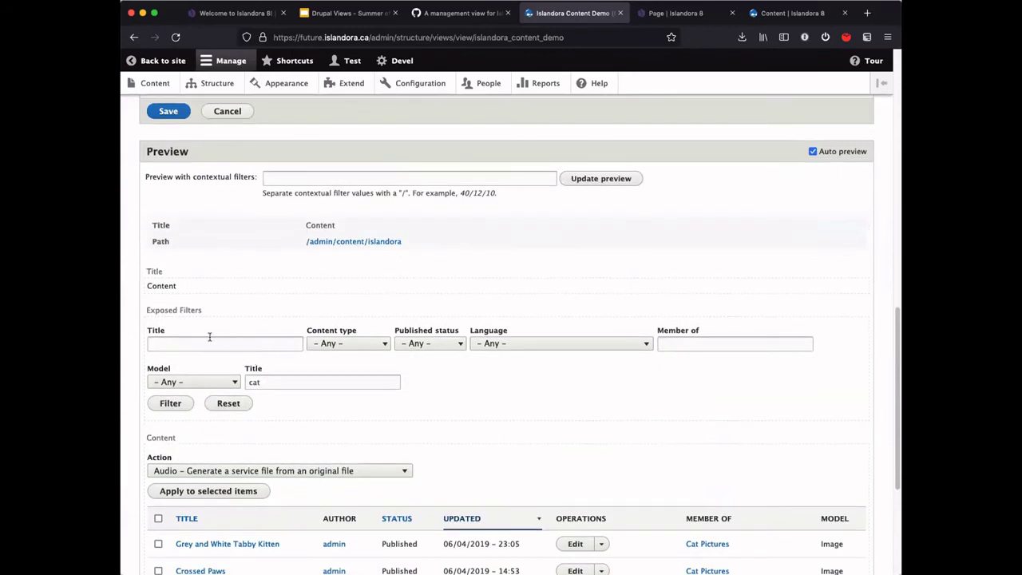
left_click(226, 343)
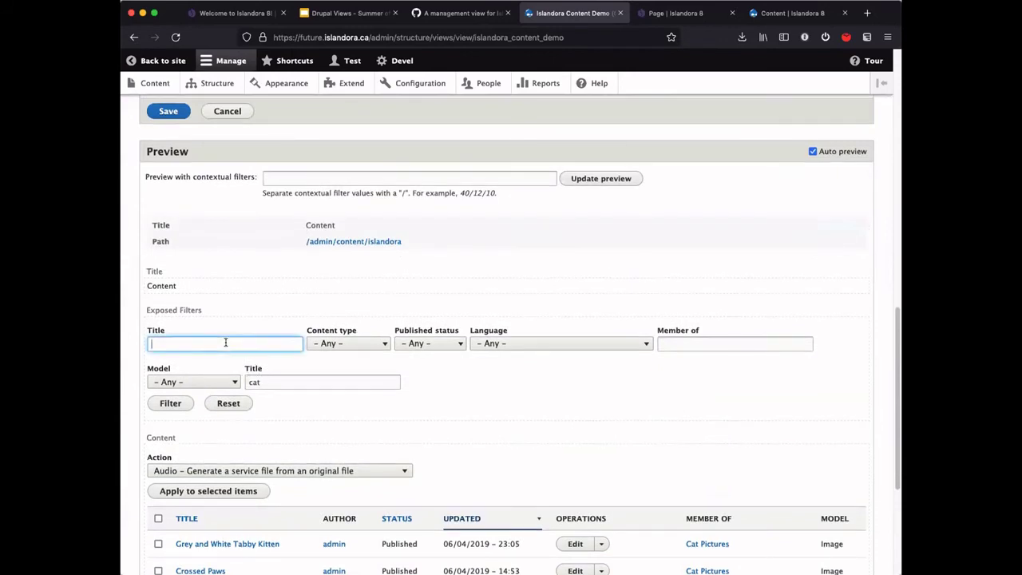
scroll(271, 380, "up", 9)
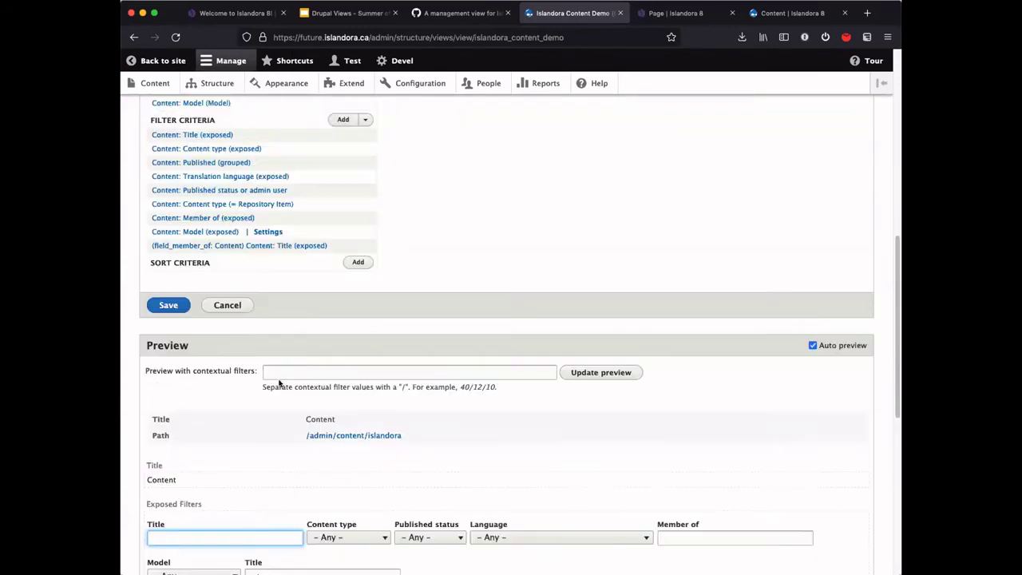
left_click(217, 255)
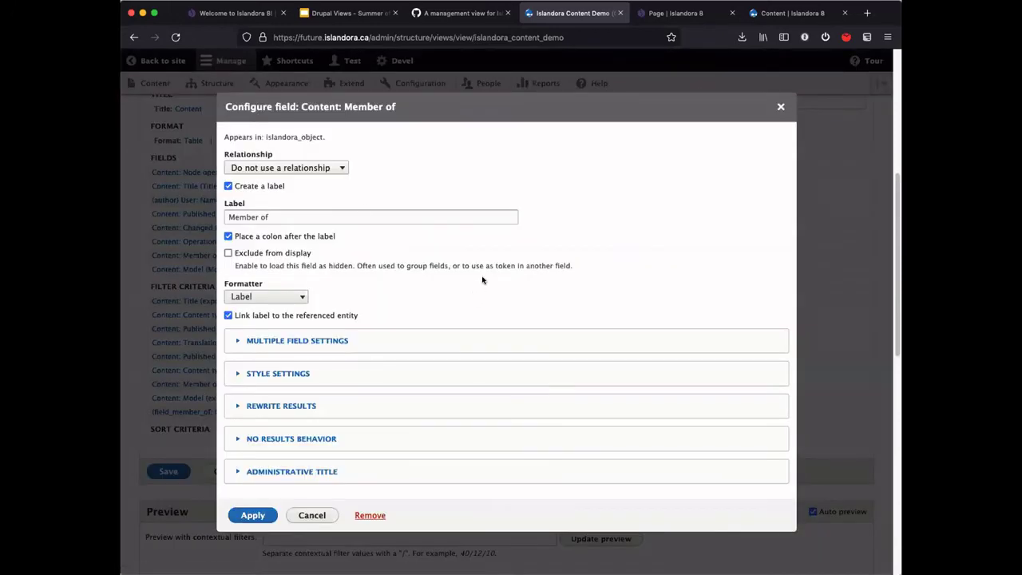
left_click(781, 106)
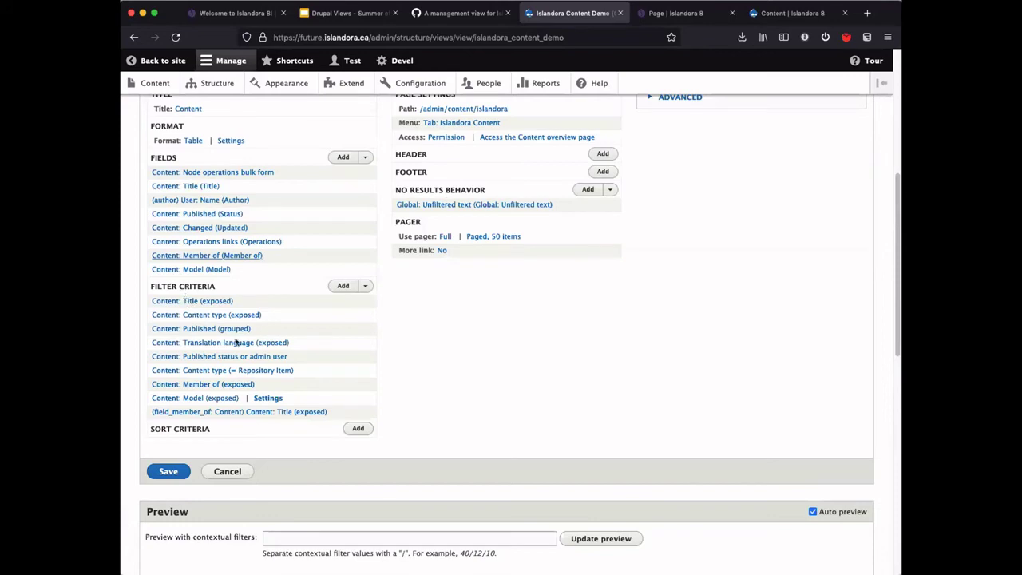
Change the label of the exposed field_member_of Title filter to Member of and apply it.
left_click(258, 413)
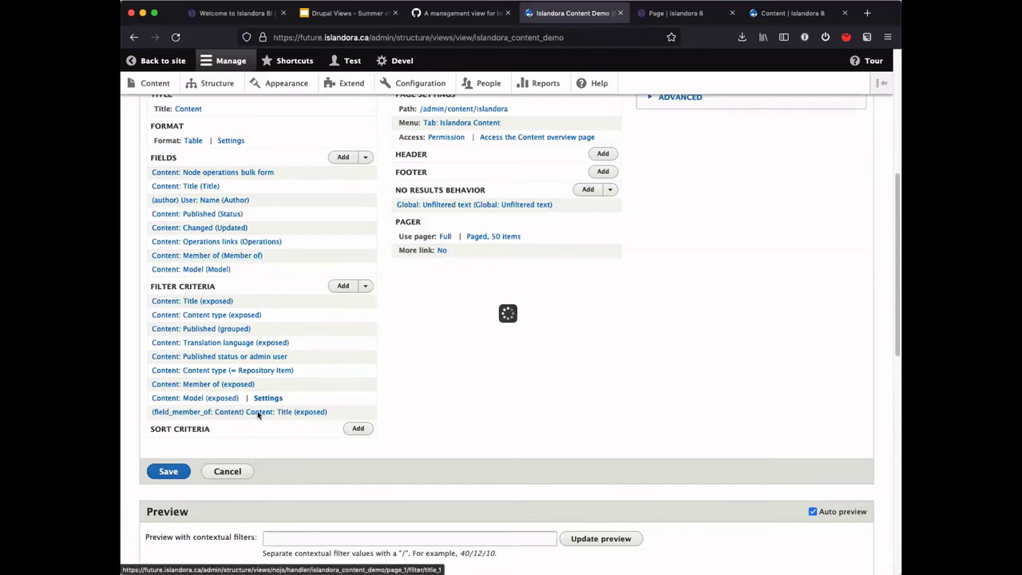
double_click(254, 248)
type("Me")
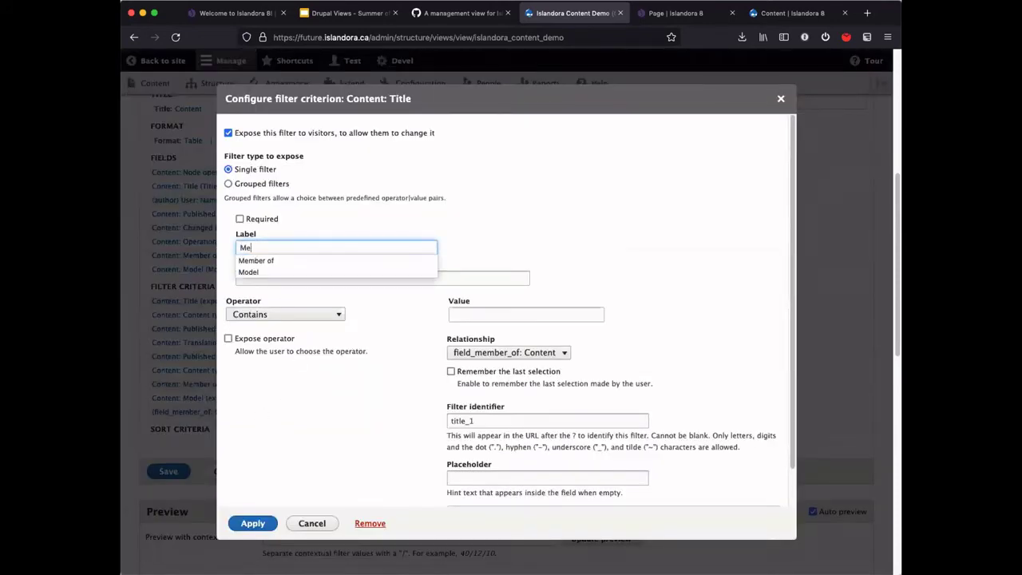
type("mber of")
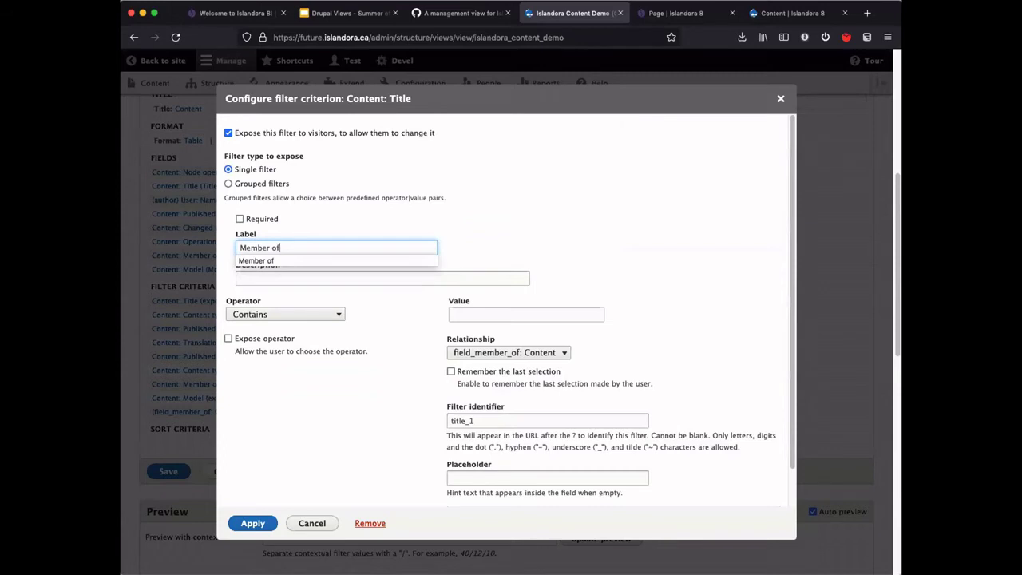
left_click(252, 523)
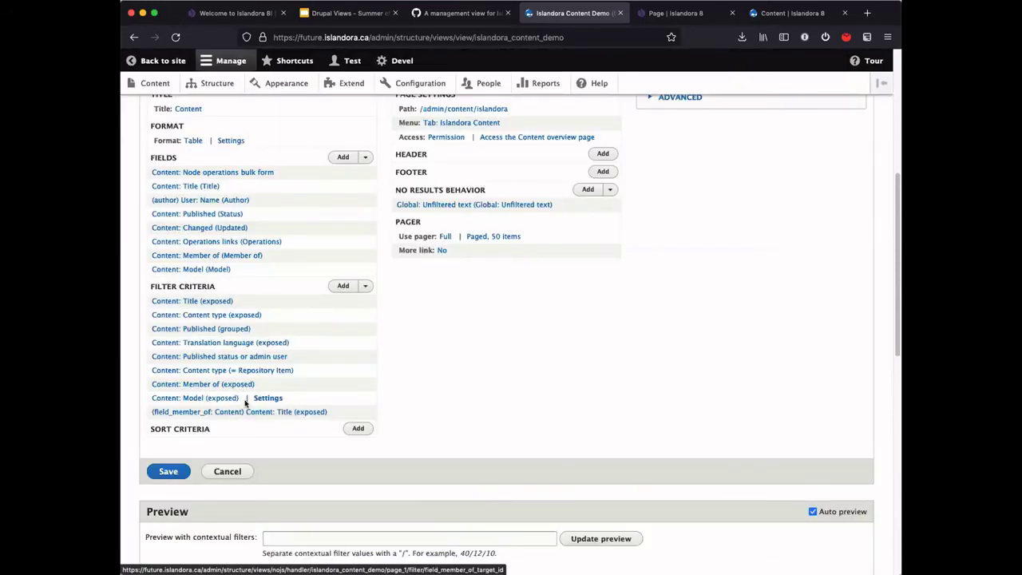
Remove the original ID-based Content: Member of filter criterion and save the view.
left_click(235, 384)
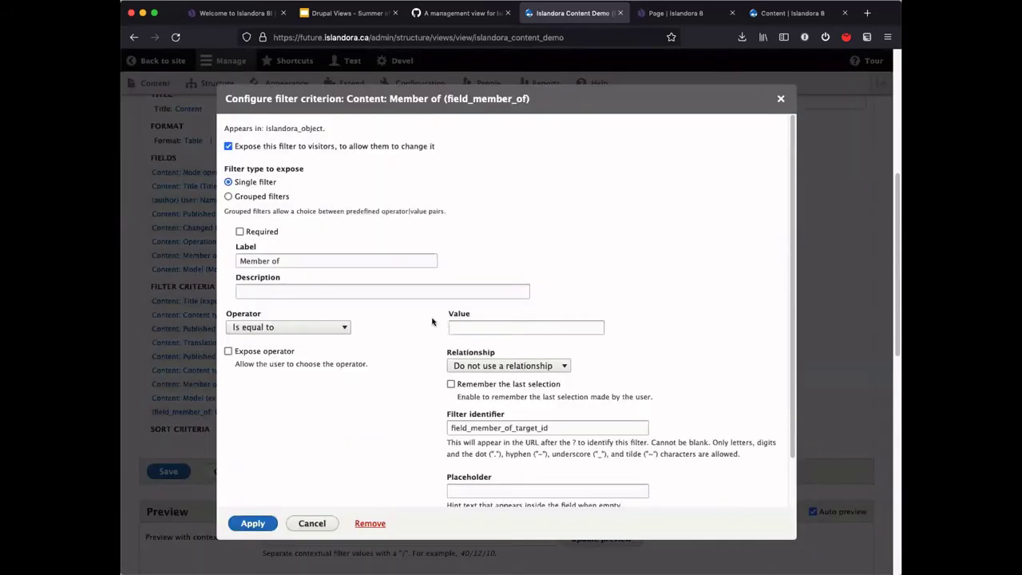
left_click(369, 523)
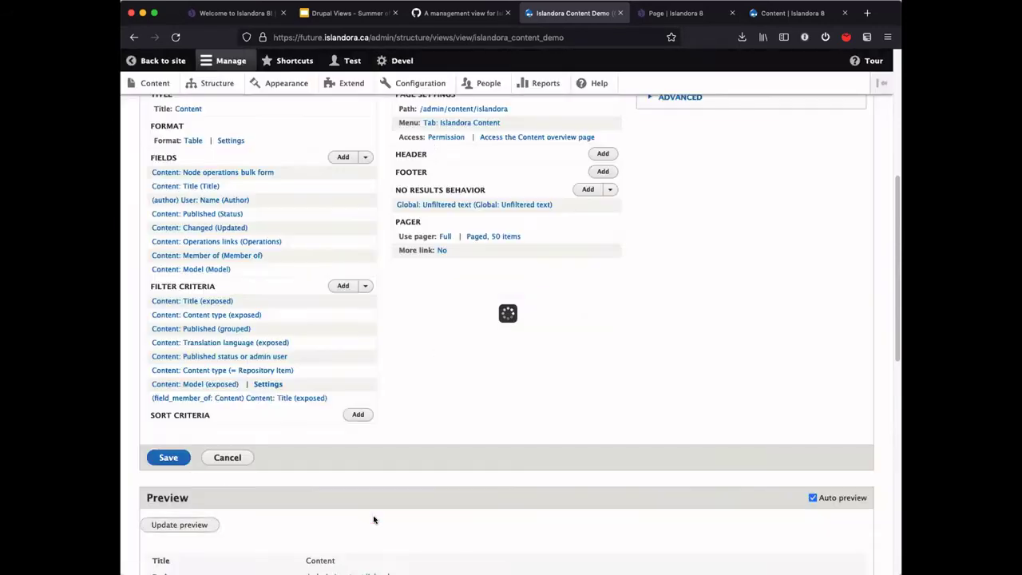
left_click(174, 458)
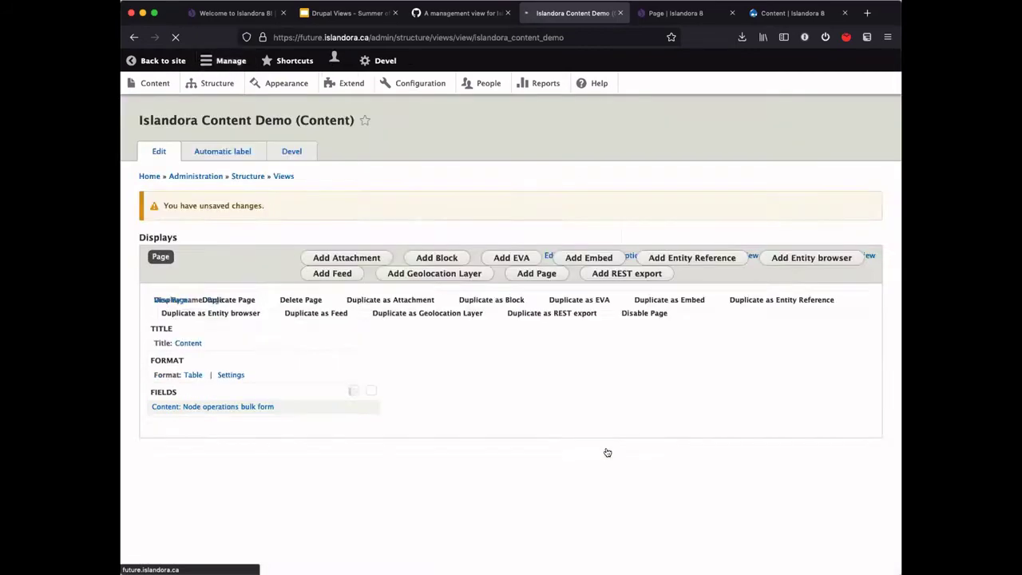
Review the saved view's exposed filters and listed items in the preview, and filter it by the Image model.
scroll(693, 472, "down", 5)
scroll(693, 472, "down", 10)
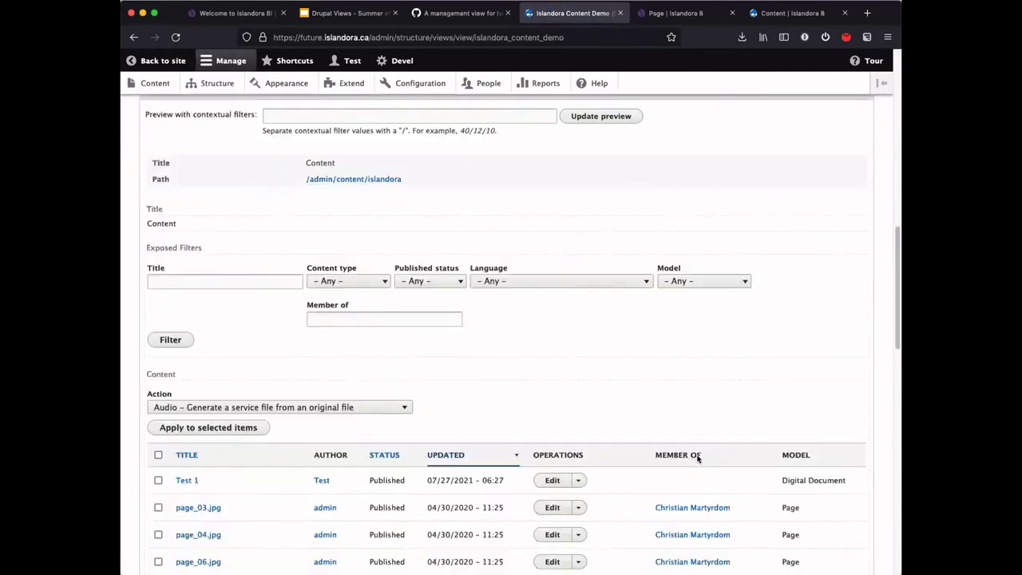
scroll(655, 396, "down", 2)
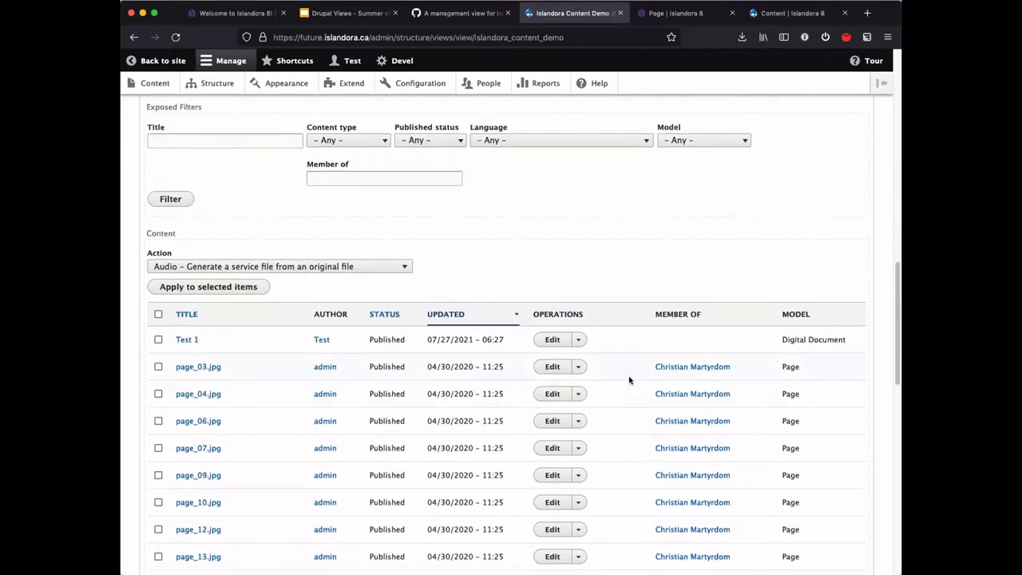
scroll(201, 343, "down", 1)
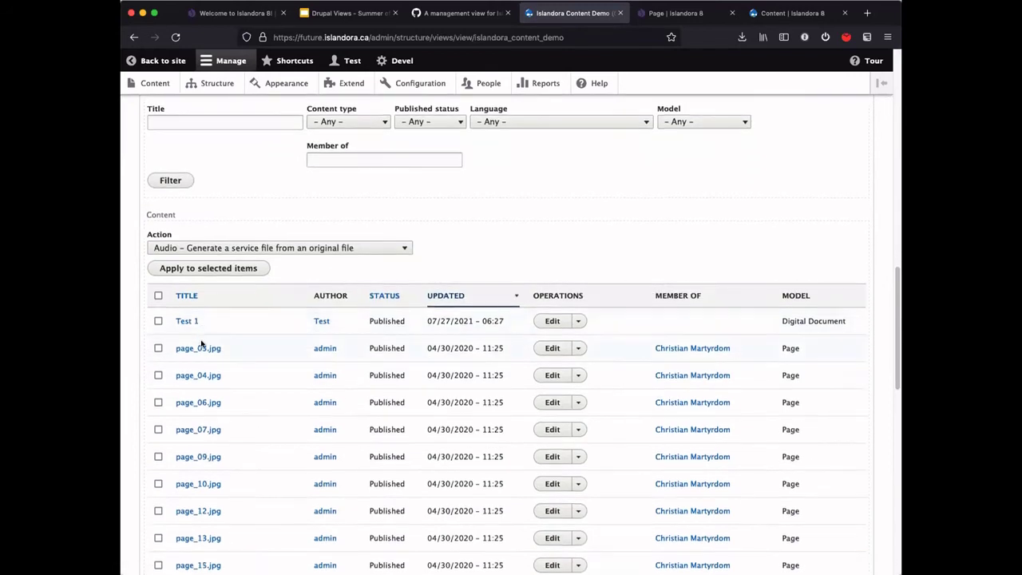
scroll(202, 343, "up", 3)
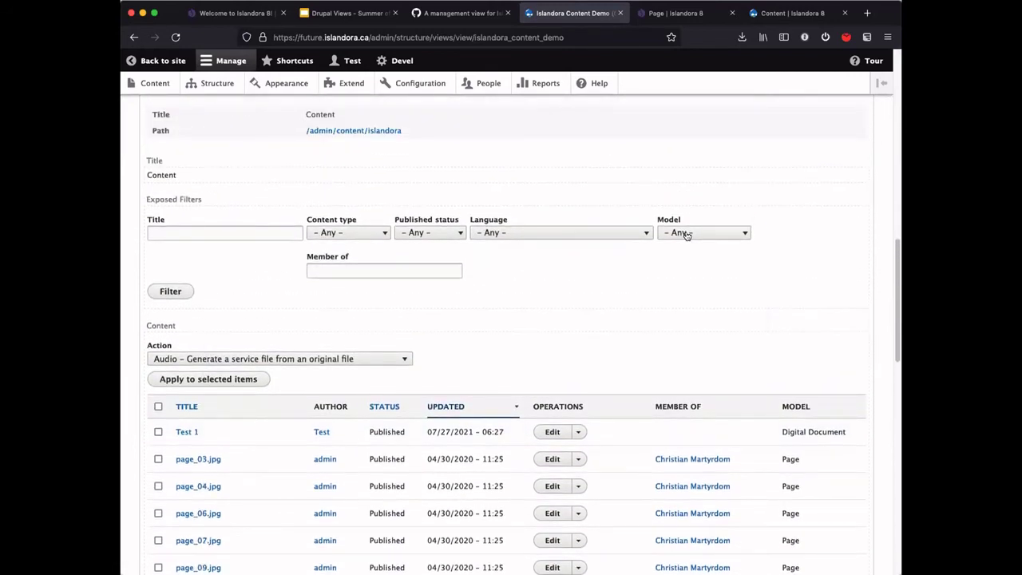
left_click(685, 232)
left_click(684, 304)
left_click(162, 291)
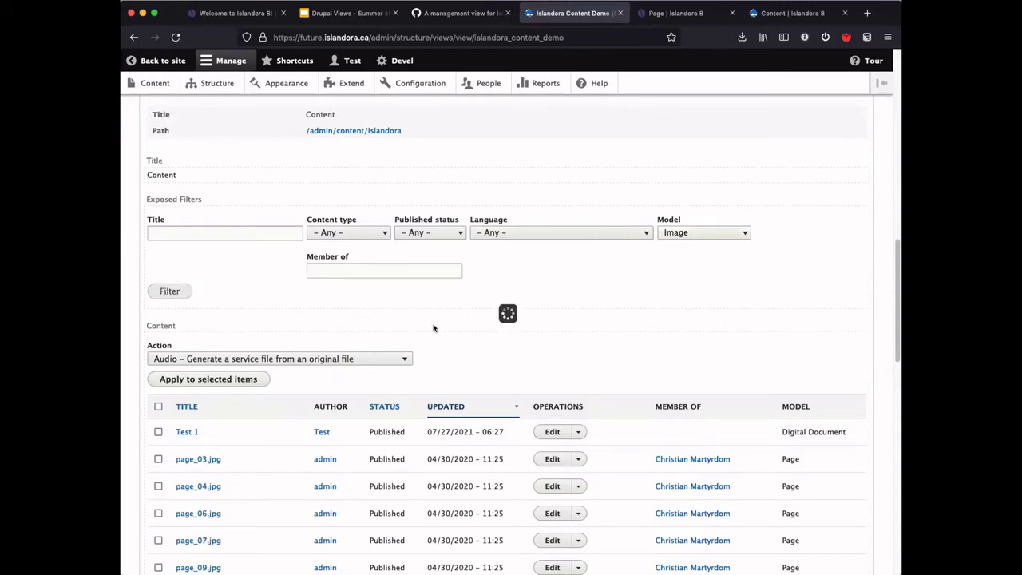
Select all the Image items in the view preview and review the available bulk actions.
scroll(663, 294, "down", 2)
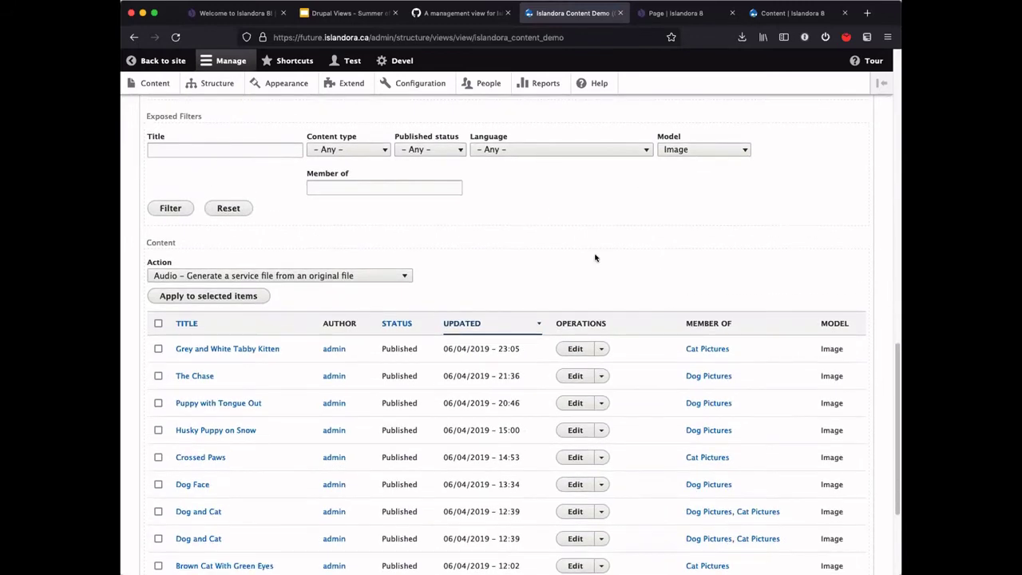
left_click(401, 183)
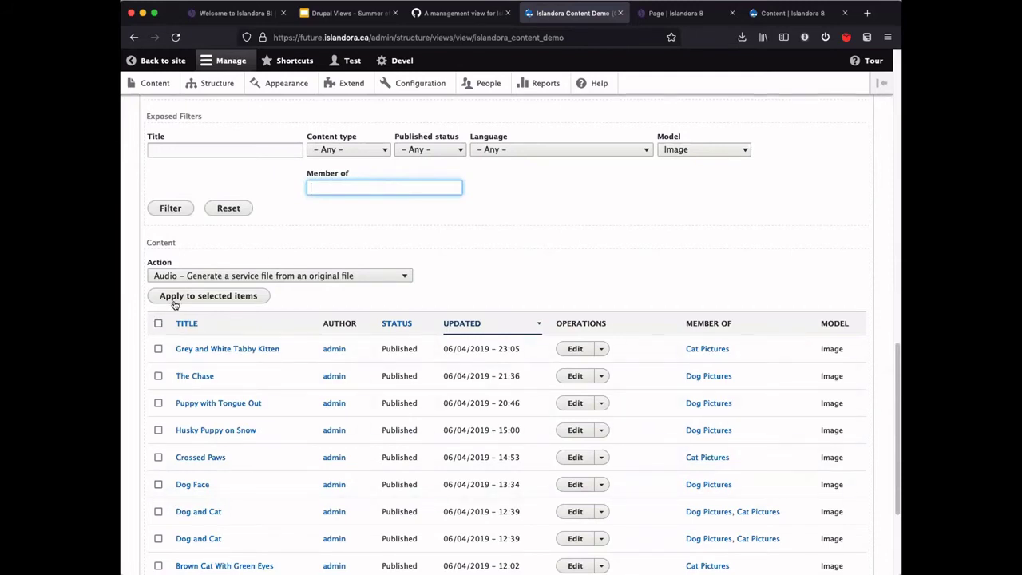
left_click(158, 323)
left_click(200, 278)
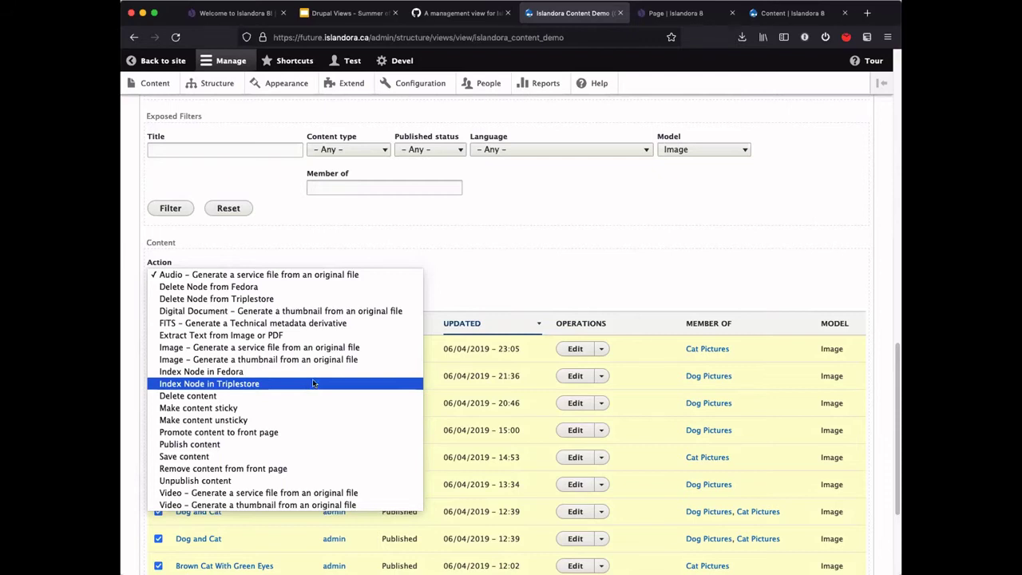
left_click(514, 261)
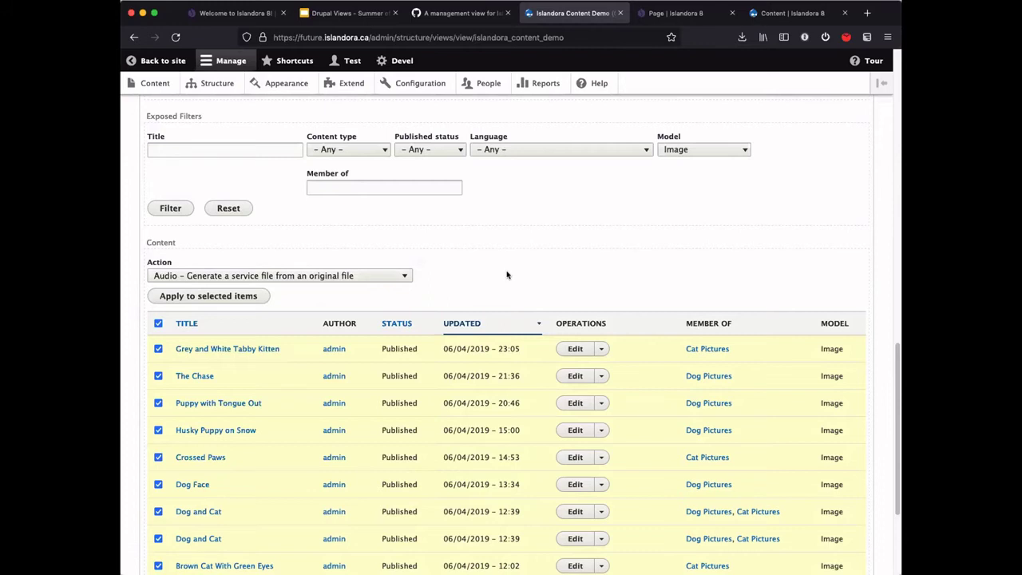
scroll(533, 289, "down", 5)
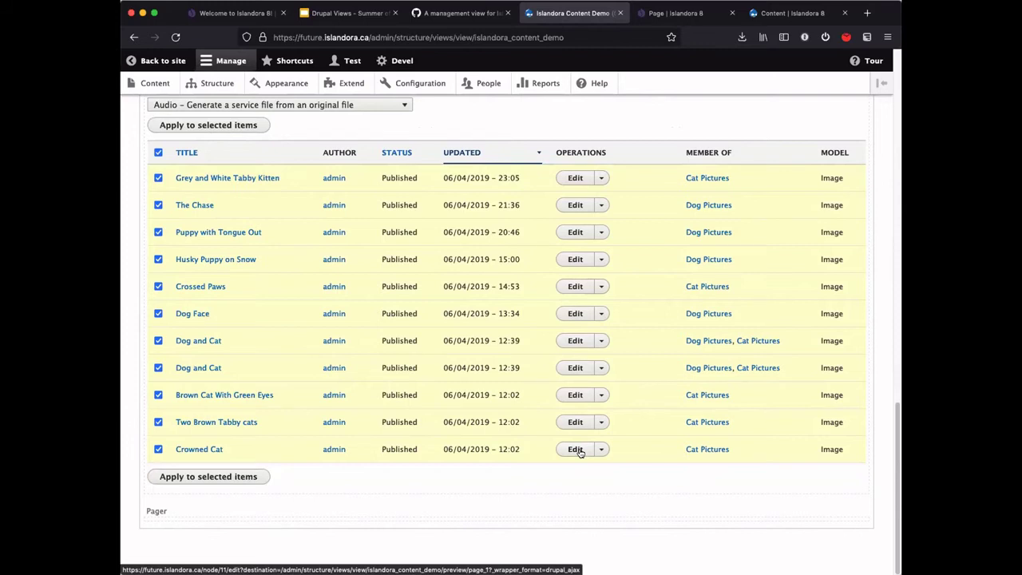
scroll(560, 504, "up", 5)
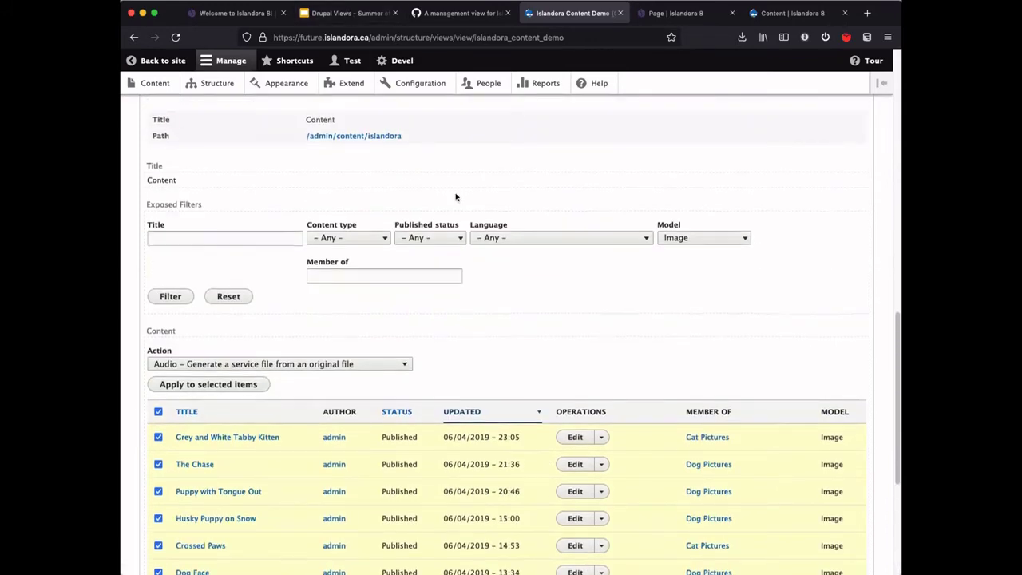
Open the single item export page of the site's configuration synchronization.
scroll(451, 196, "up", 10)
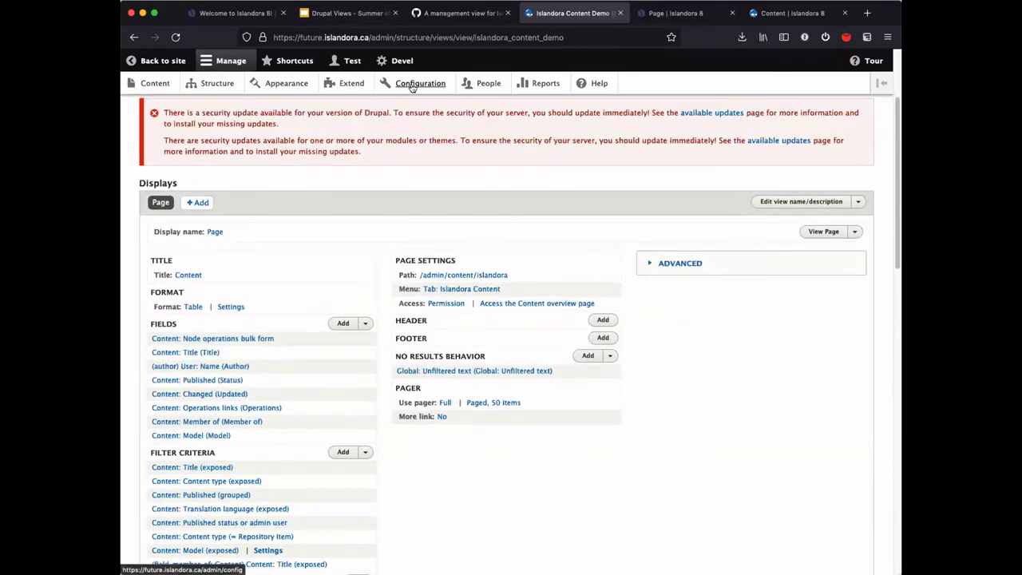
left_click(411, 85)
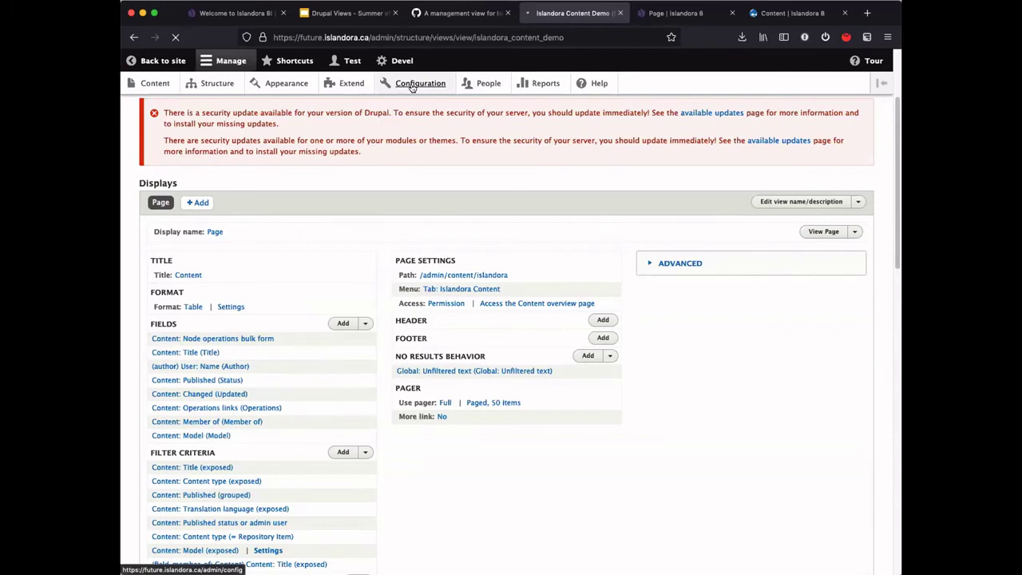
scroll(312, 379, "down", 5)
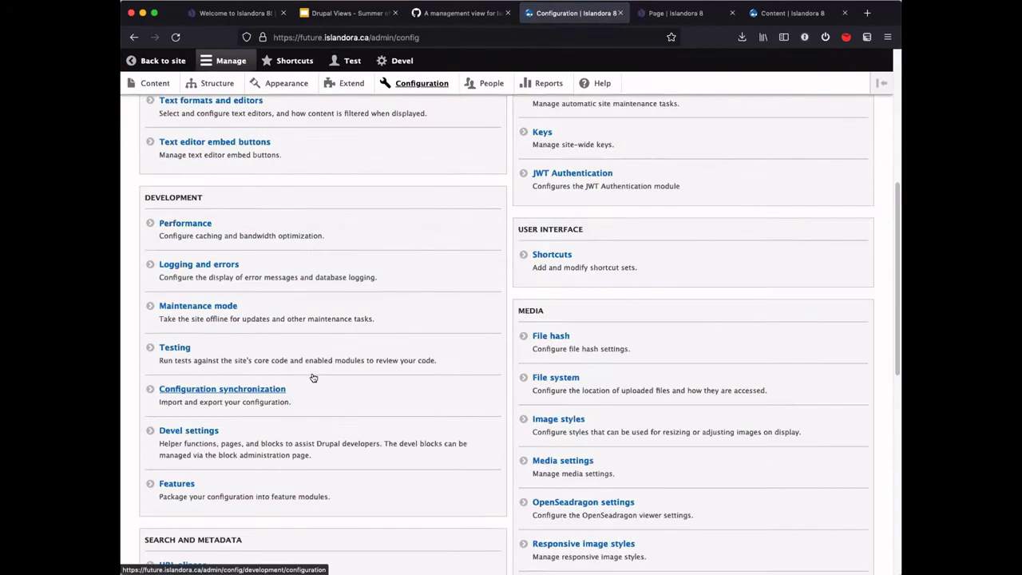
left_click(252, 390)
left_click(290, 152)
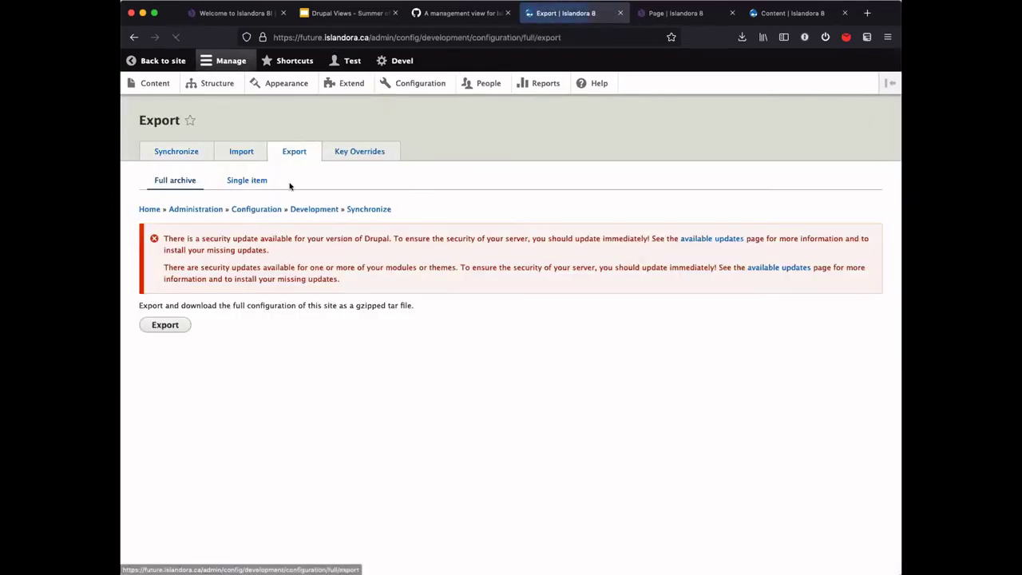
left_click(246, 179)
Export the configuration of the View named Islandora Content Demo (islandora_content_demo).
left_click(214, 342)
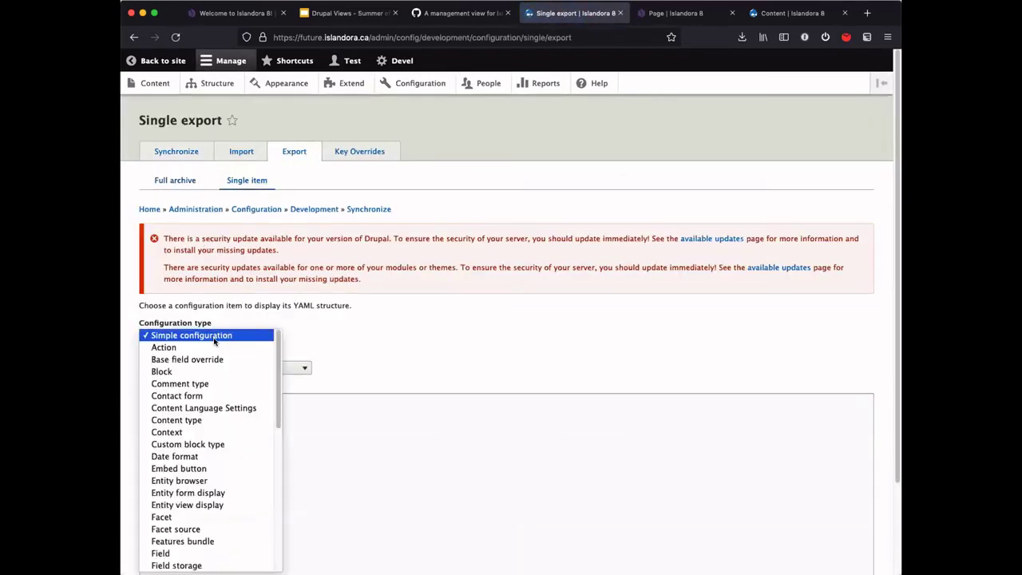
scroll(212, 392, "down", 5)
left_click(161, 552)
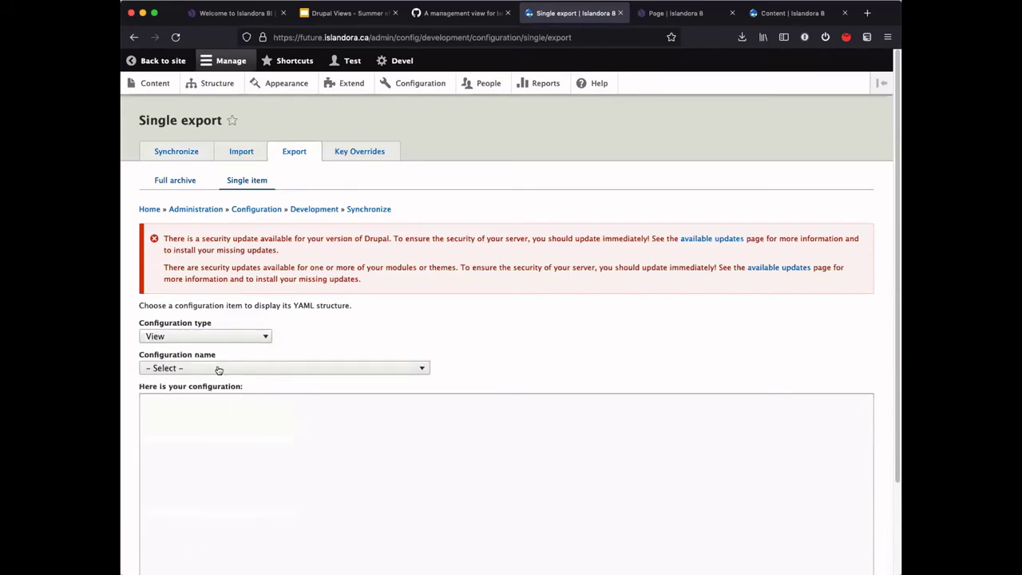
left_click(219, 368)
left_click(229, 356)
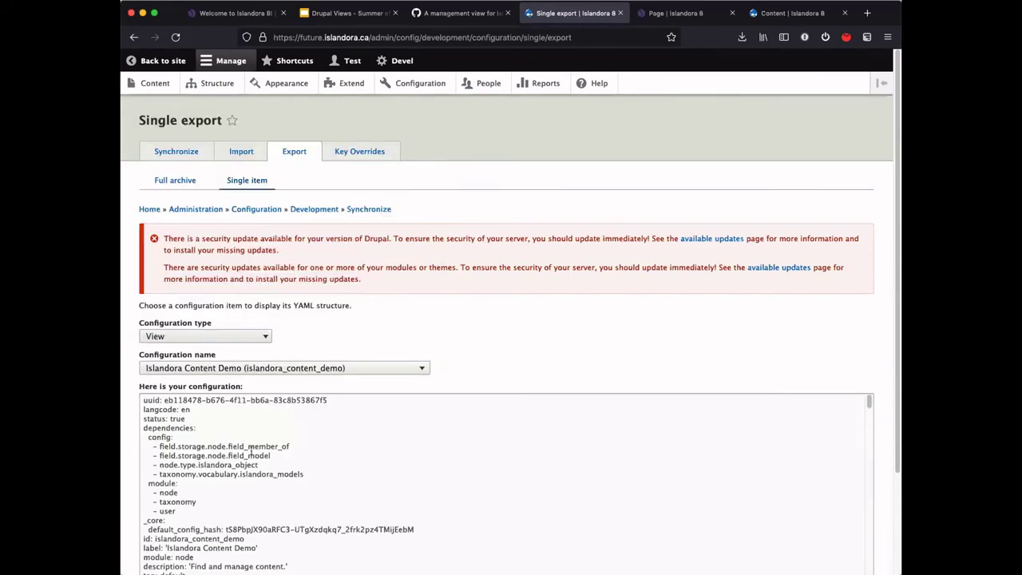
Examine the exported YAML configuration and its file name.
left_click(237, 452)
scroll(237, 453, "down", 3)
scroll(237, 453, "up", 3)
scroll(541, 333, "down", 3)
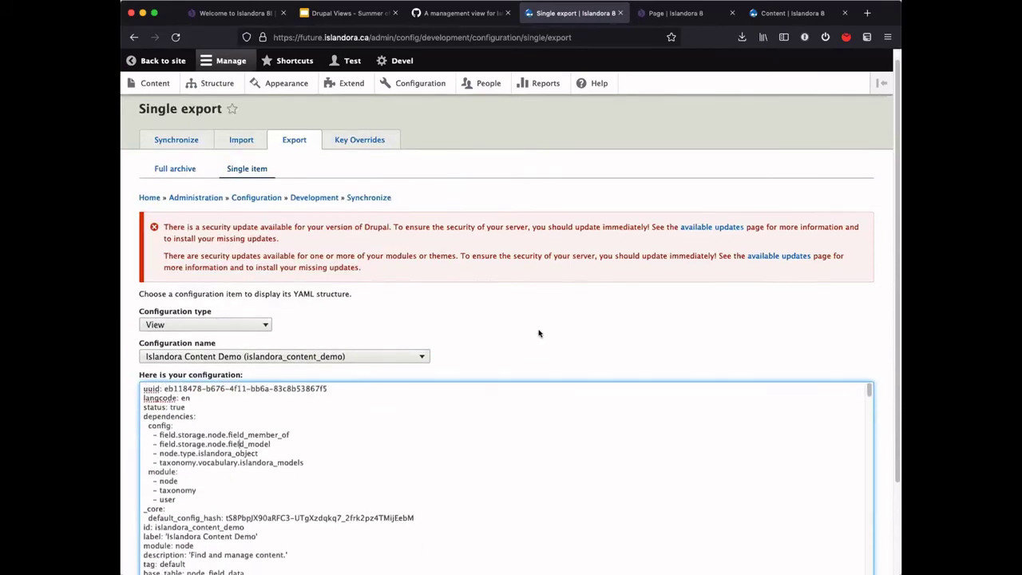
left_click_drag(189, 309, 286, 478)
left_click(288, 474)
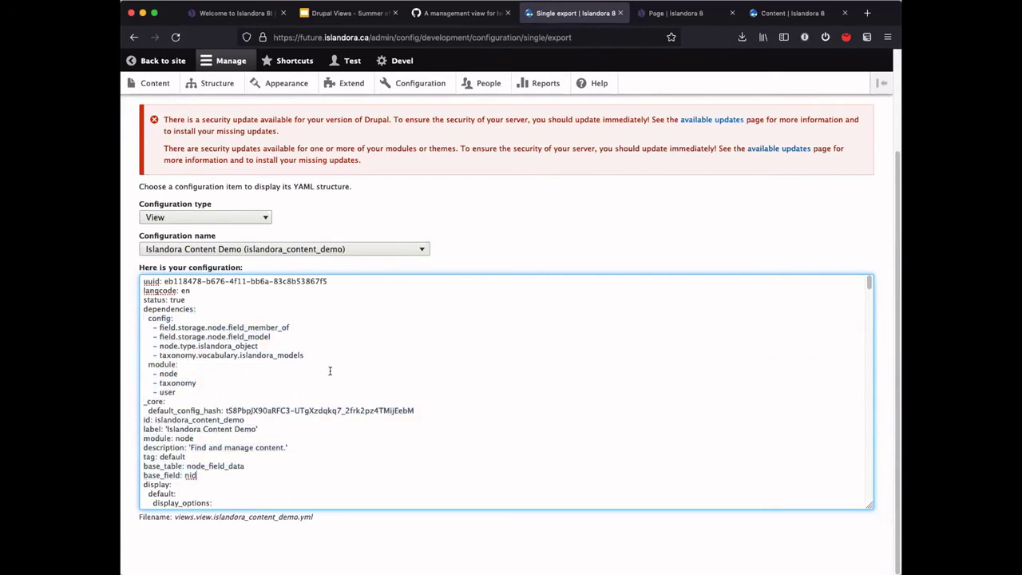
Switch to the Google Slides presentation and check the goals and configuration link on the Live Demo slide.
left_click(343, 15)
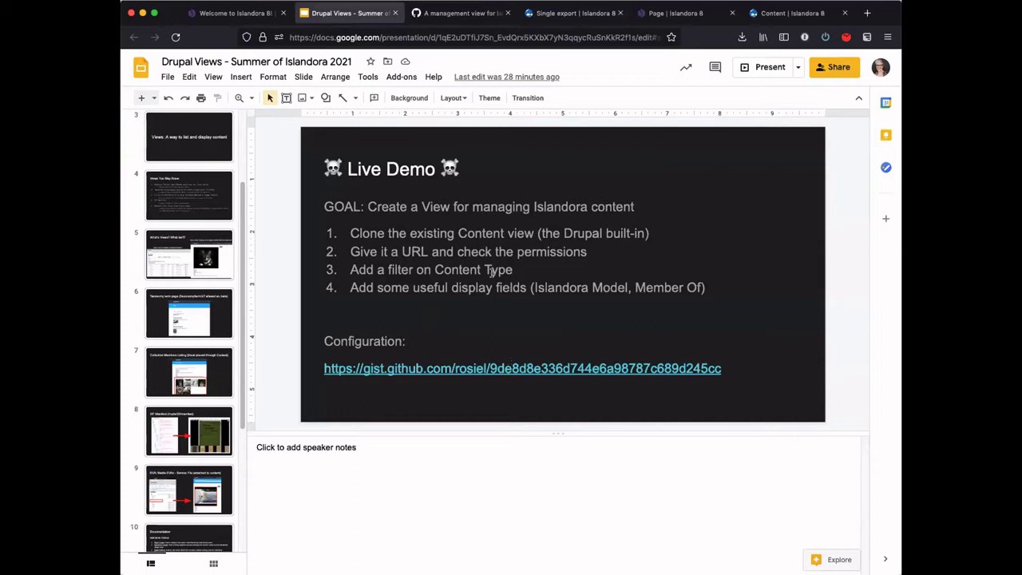
left_click(362, 311)
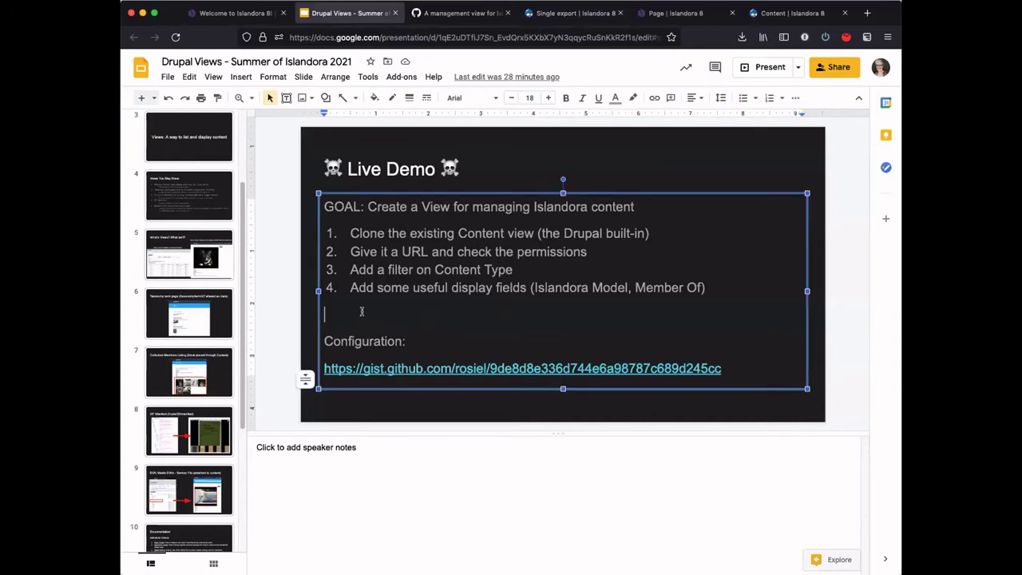
left_click(500, 168)
Switch to the Islandora Content page and look through its filters, listed items, and Member of and Model columns.
left_click(762, 16)
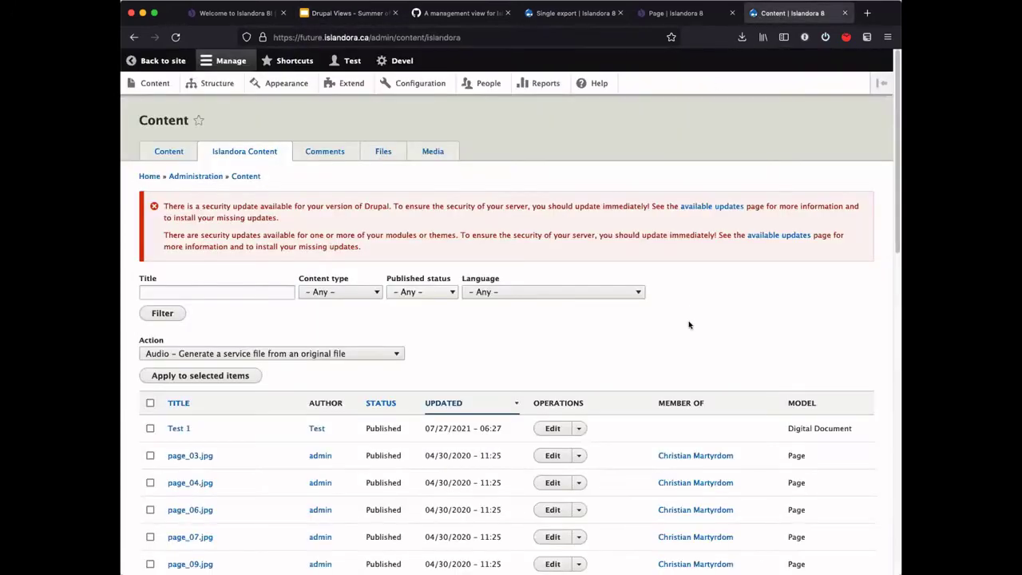
scroll(688, 323, "down", 10)
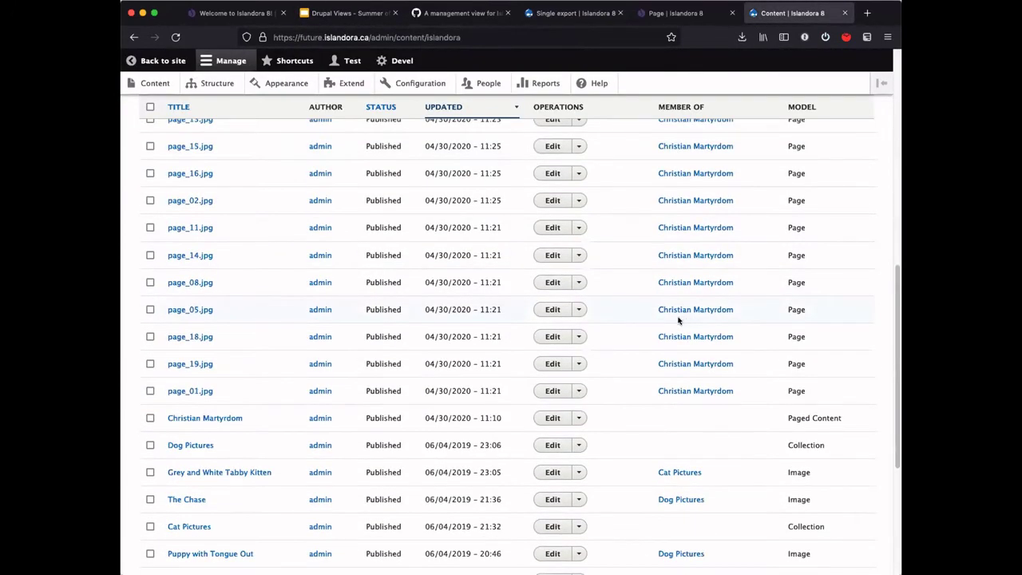
scroll(678, 321, "down", 5)
scroll(675, 319, "up", 8)
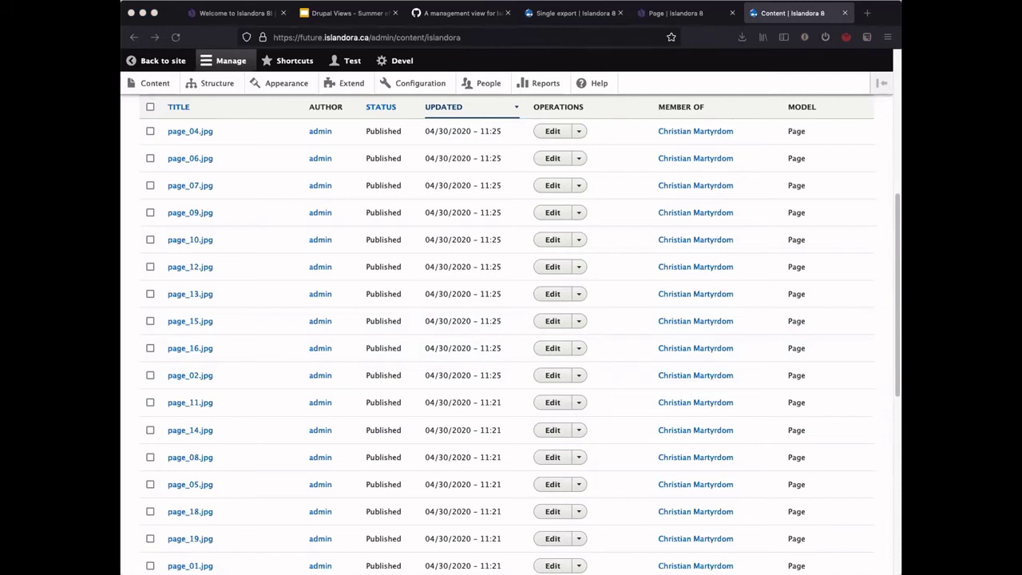
scroll(808, 366, "up", 5)
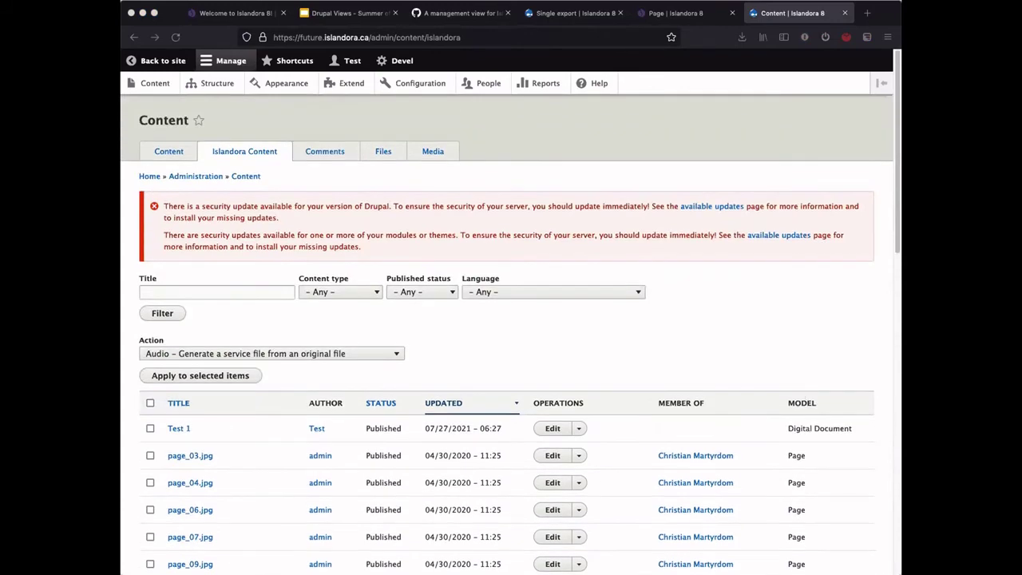
Leave the configuration export for the site's home page and open the list of Views under Structure.
left_click(561, 14)
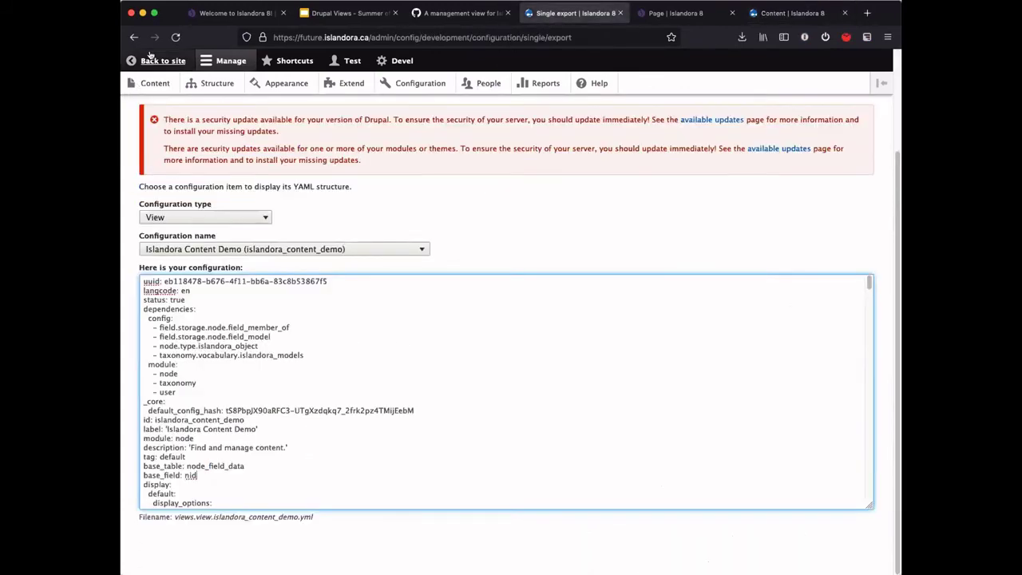
left_click(164, 62)
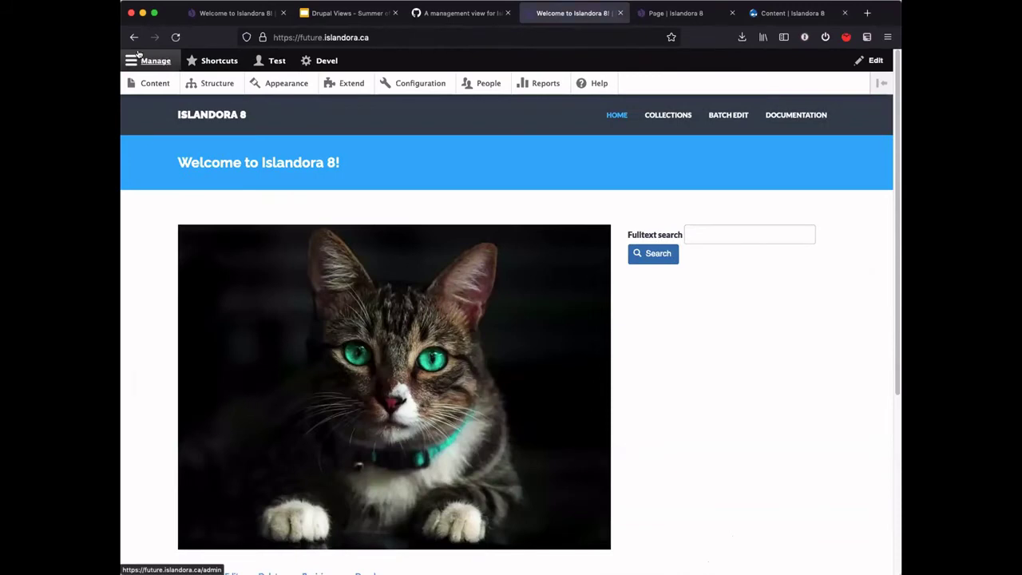
left_click(209, 83)
scroll(251, 319, "down", 3)
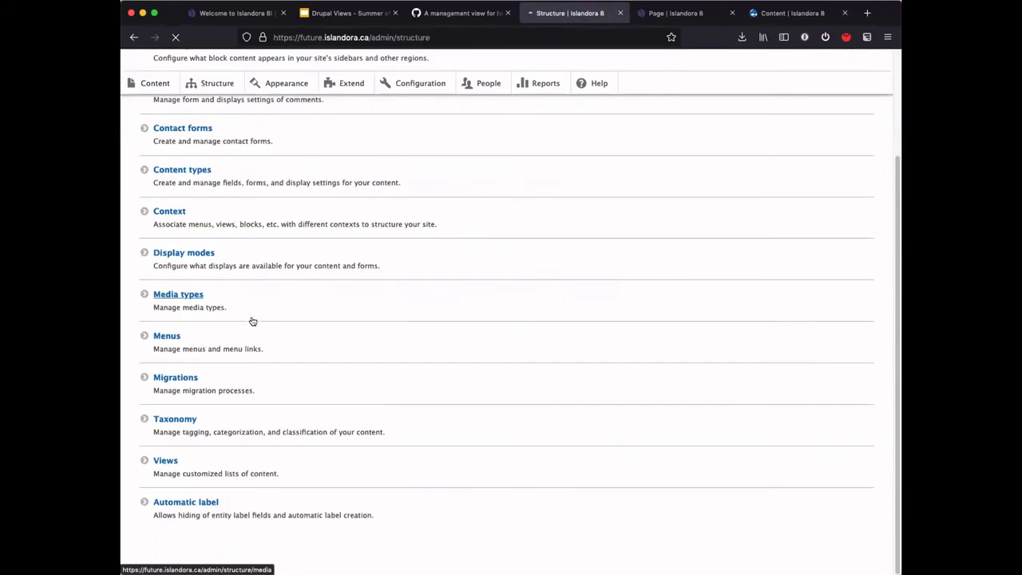
left_click(166, 460)
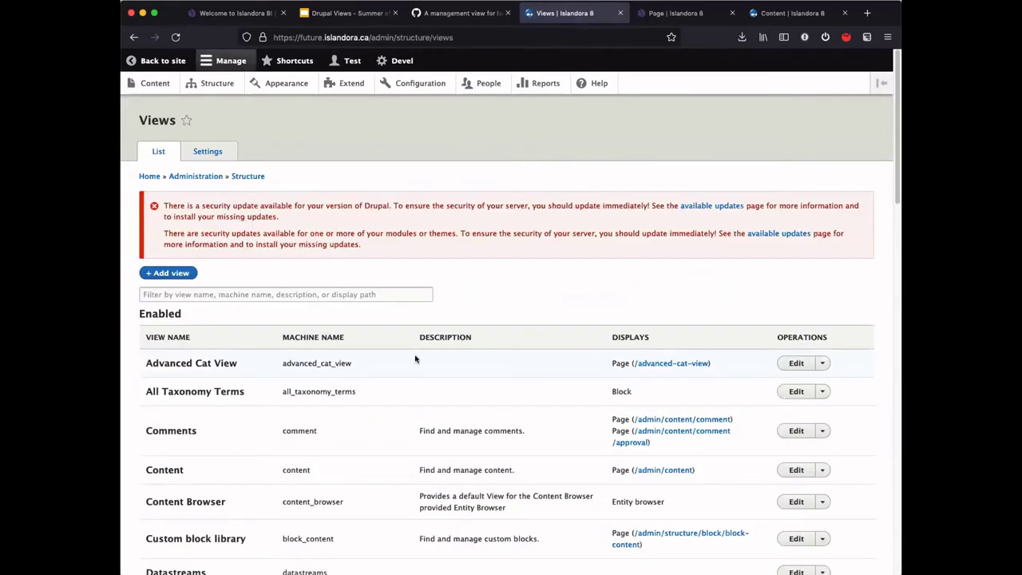
Return to the Google Slides presentation and show slide 11, Live Demo.
left_click(347, 16)
scroll(170, 479, "down", 5)
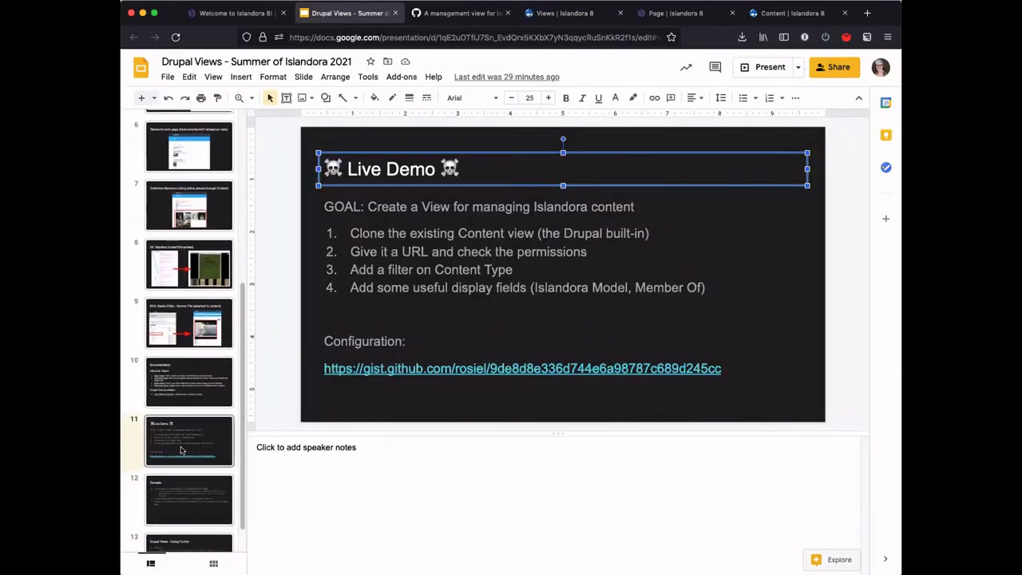
left_click(199, 501)
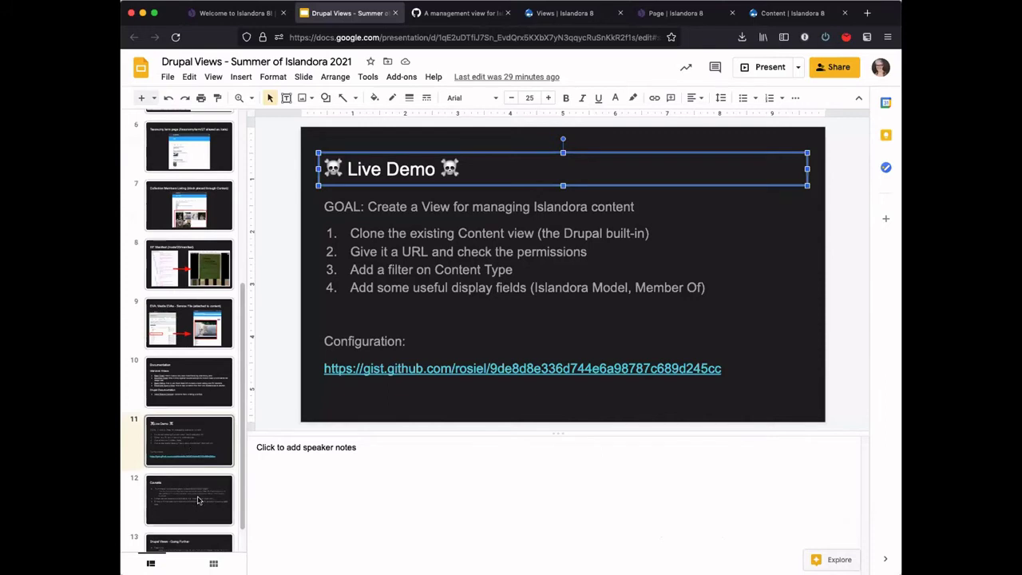
left_click(191, 431)
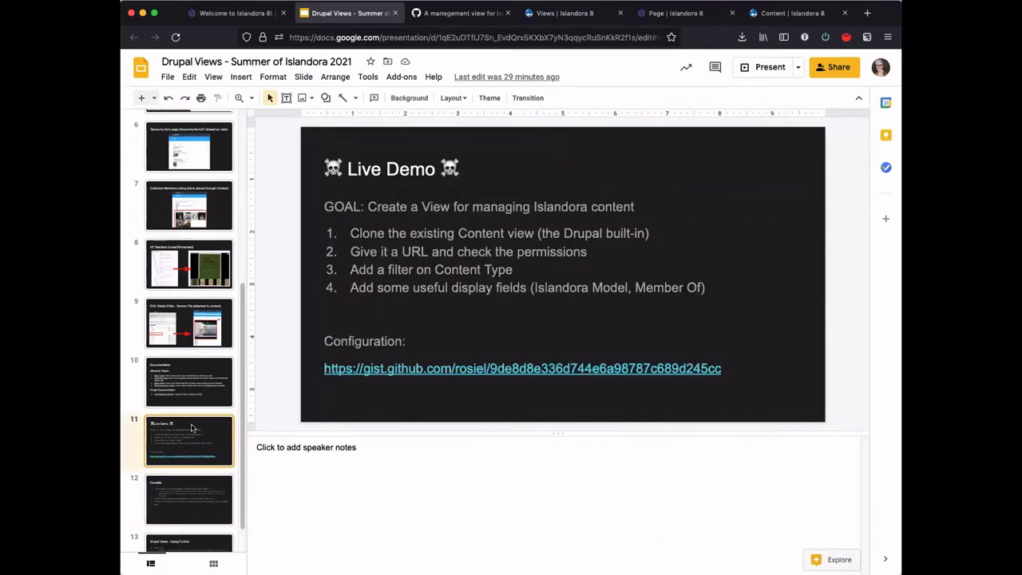
Return to the Islandora Content page and look over its listed items.
left_click(764, 14)
scroll(583, 359, "down", 5)
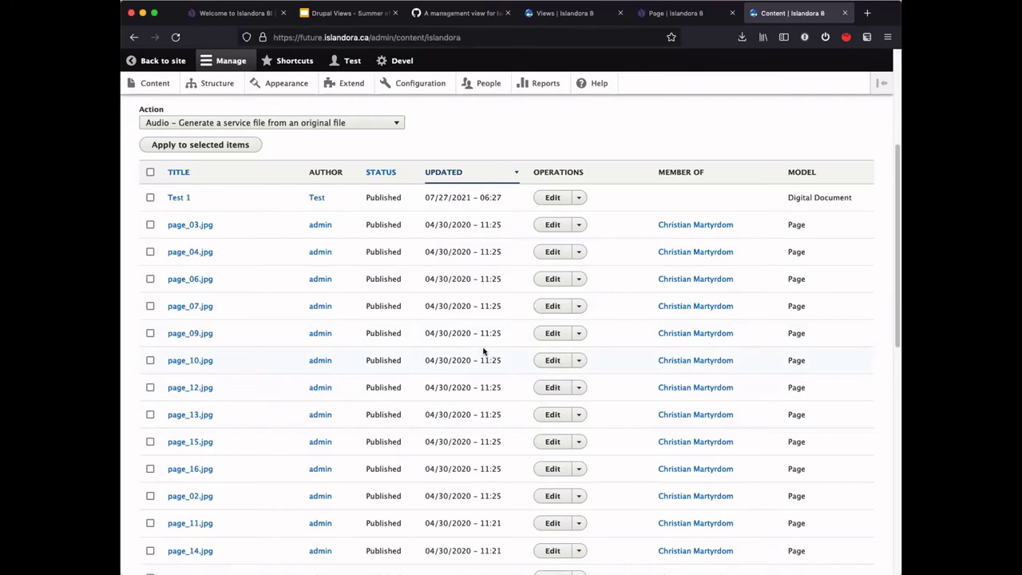
scroll(484, 348, "up", 3)
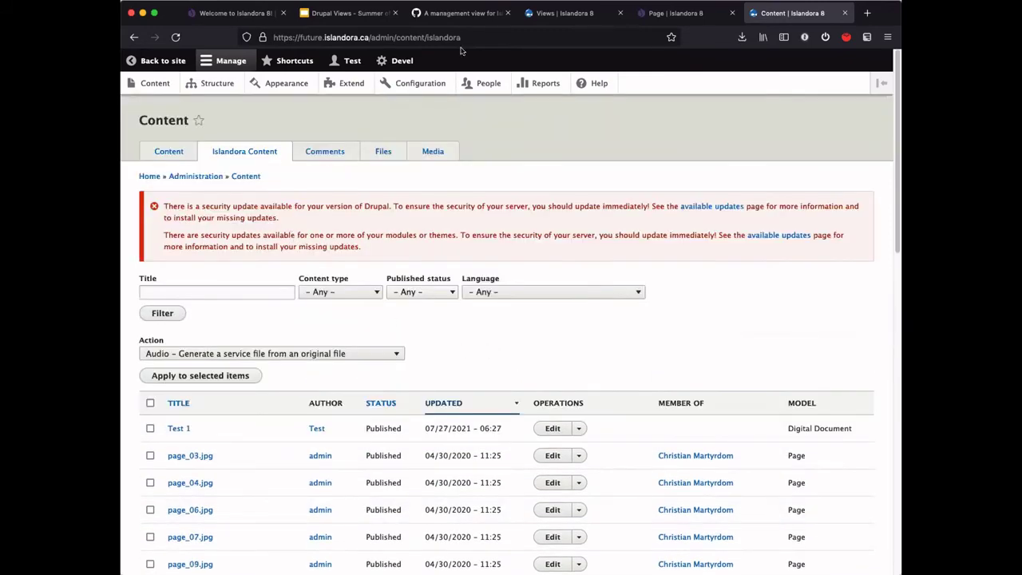
Reopen the Views list from the Structure page and look through the site's views around Islandora Content Demo.
key("super+4")
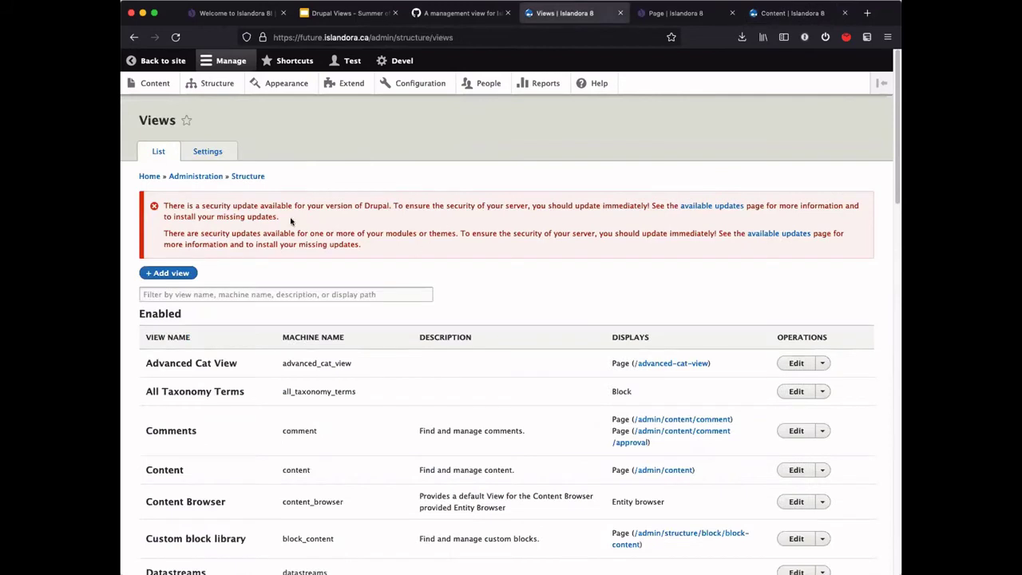
left_click(217, 83)
scroll(306, 404, "down", 3)
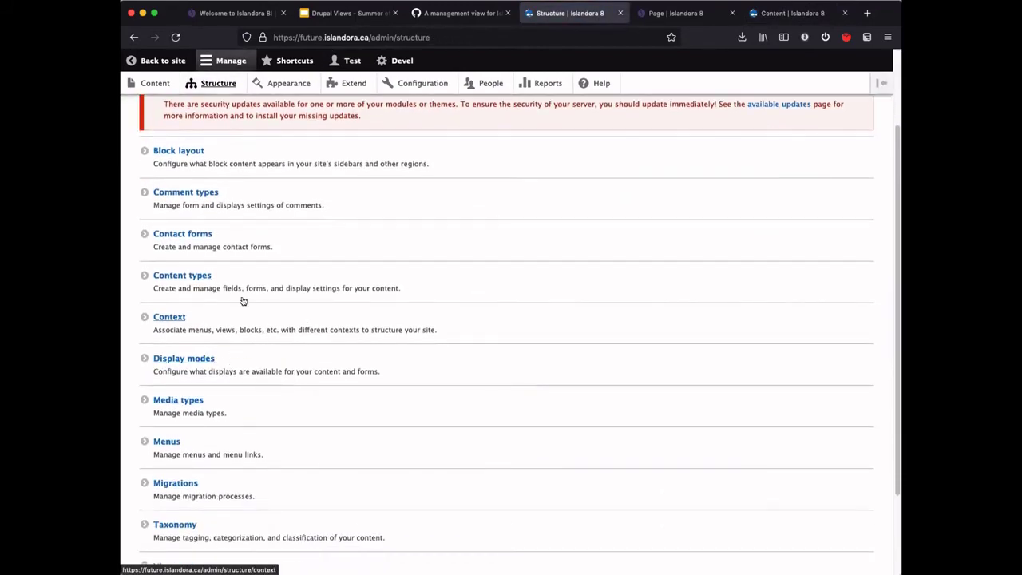
scroll(195, 443, "down", 3)
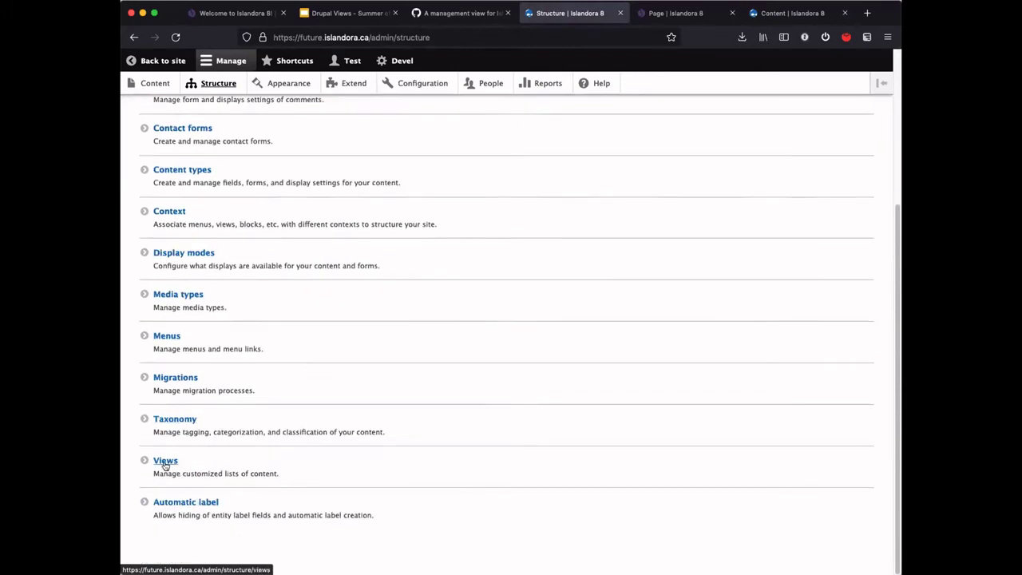
left_click(165, 461)
scroll(275, 348, "down", 9)
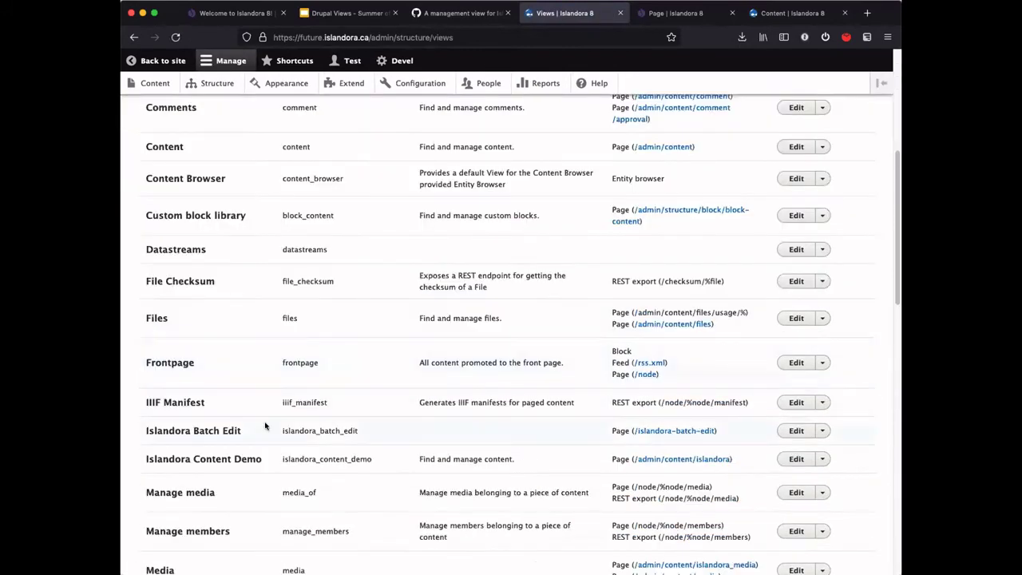
scroll(235, 420, "down", 3)
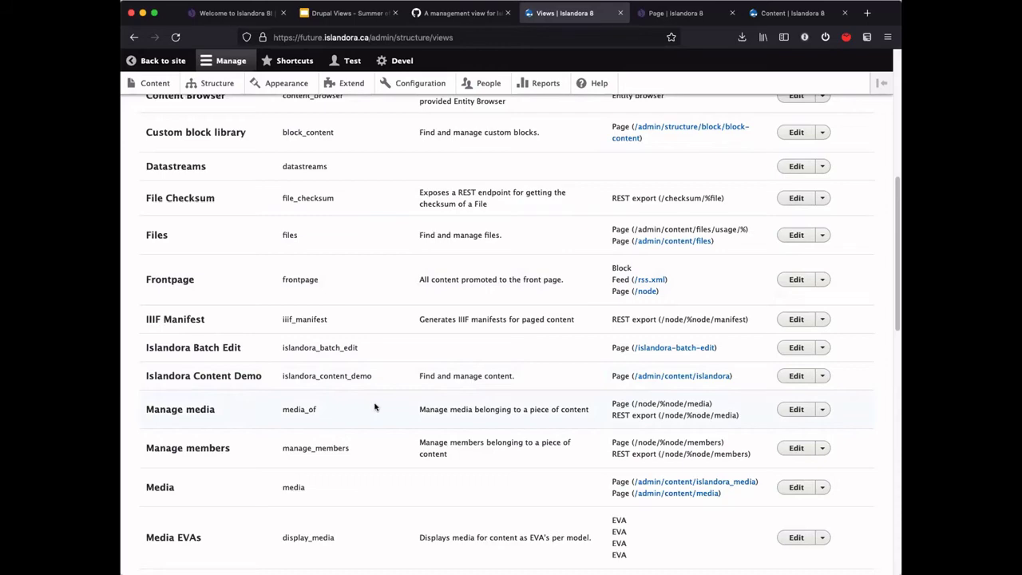
Open the Islandora Content Demo view for editing from the Views list.
scroll(375, 405, "down", 5)
scroll(279, 387, "up", 3)
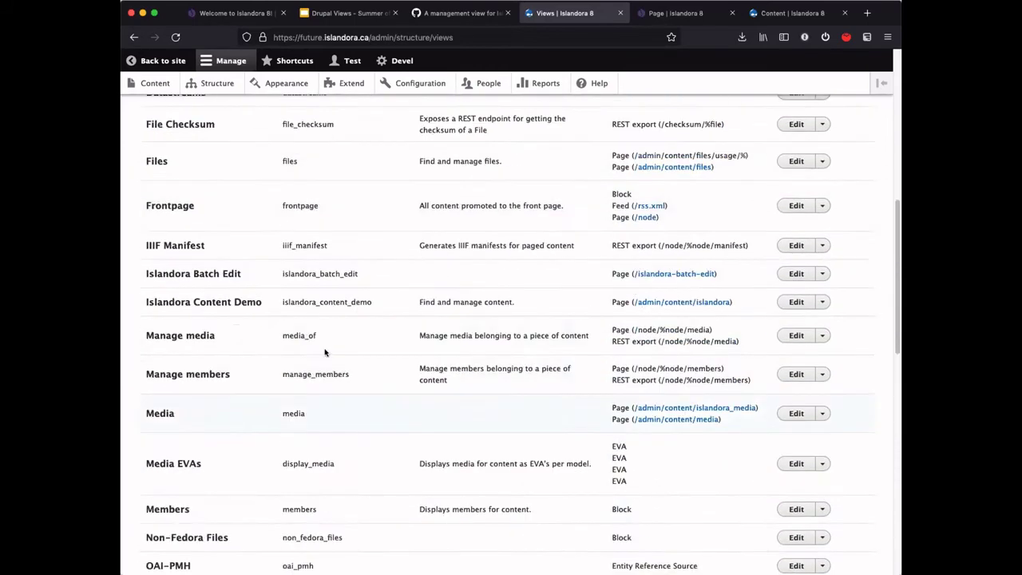
left_click(795, 302)
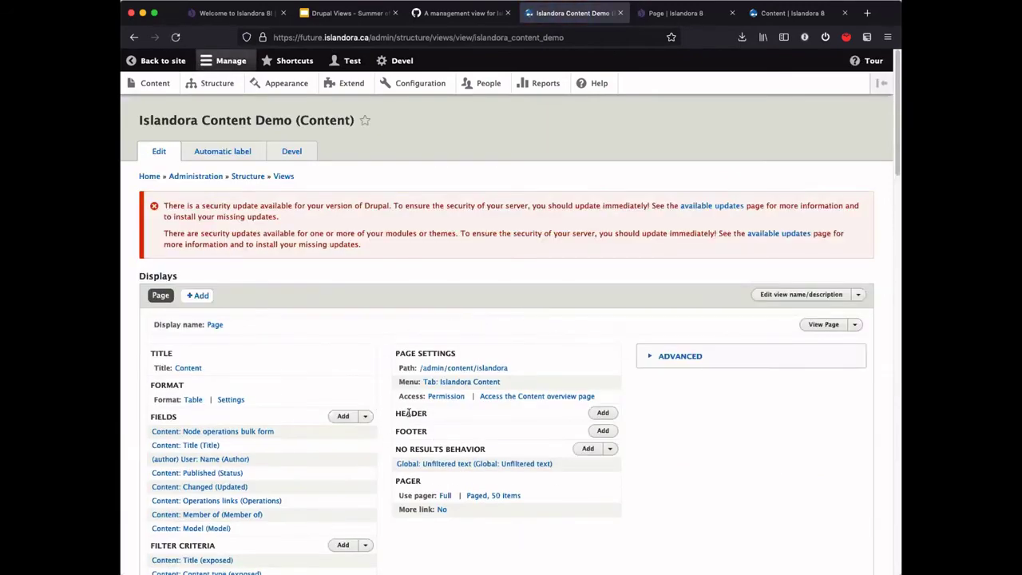
left_click(600, 414)
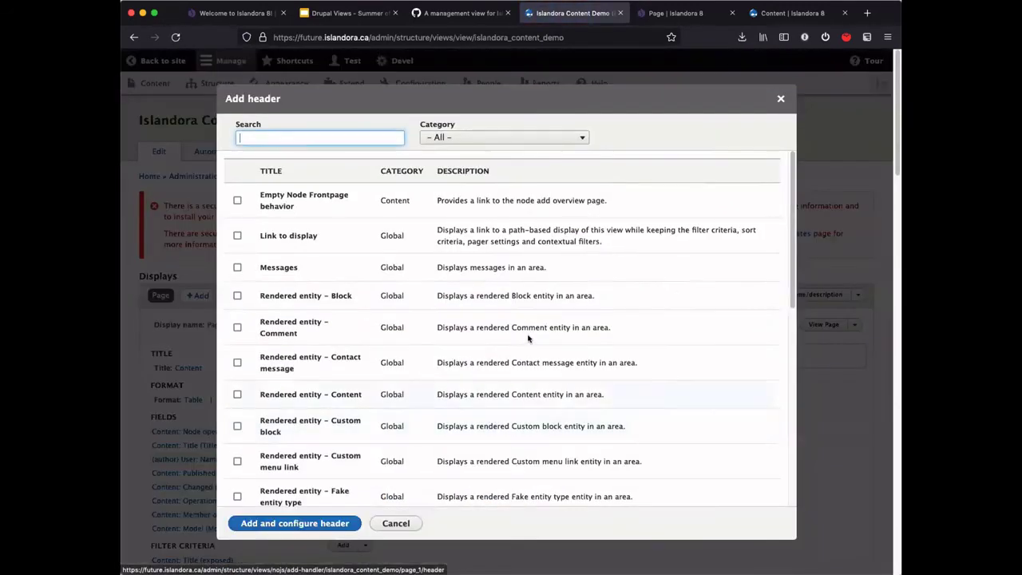
scroll(341, 261, "down", 4)
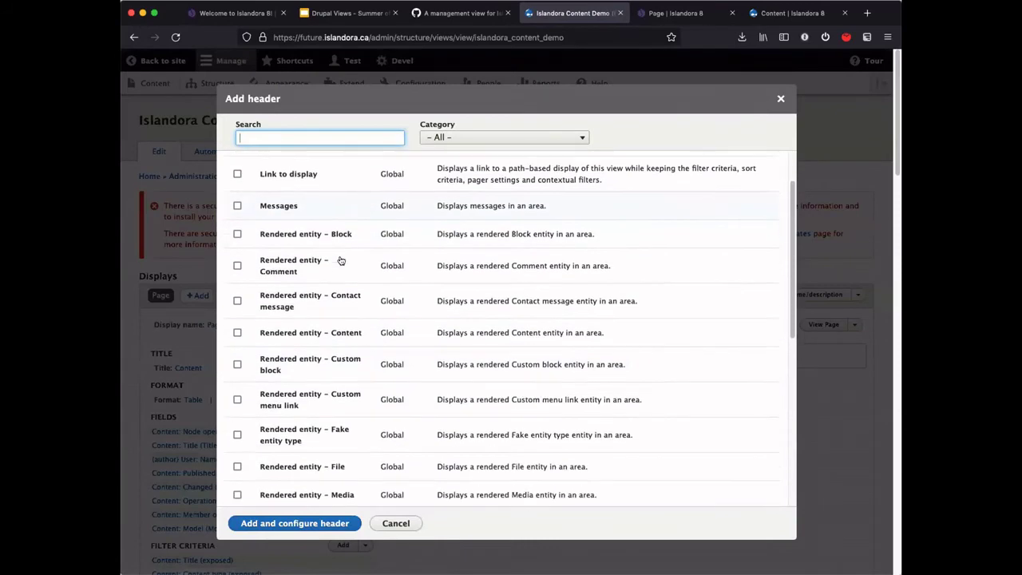
scroll(340, 261, "down", 7)
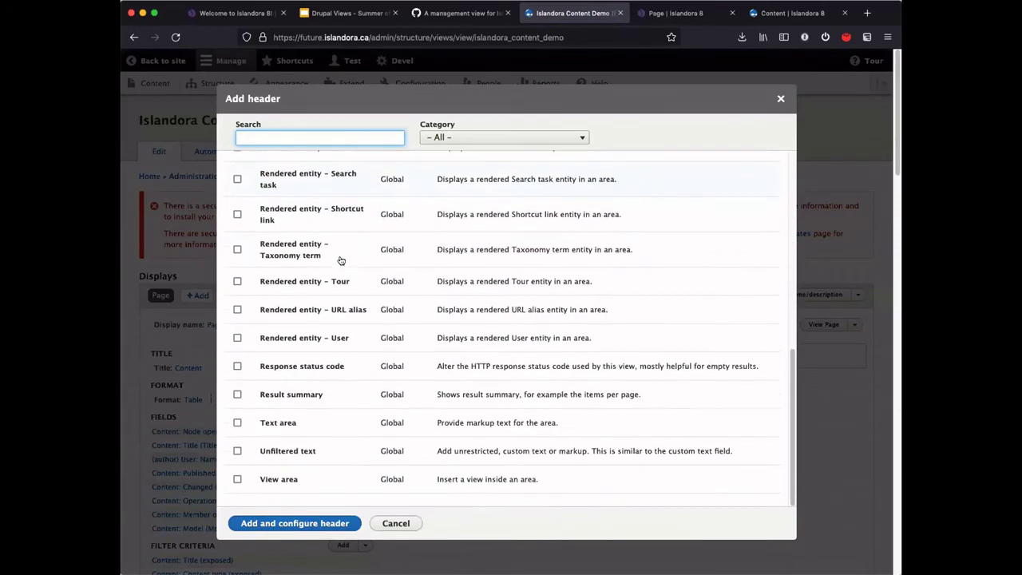
left_click(307, 394)
left_click(295, 523)
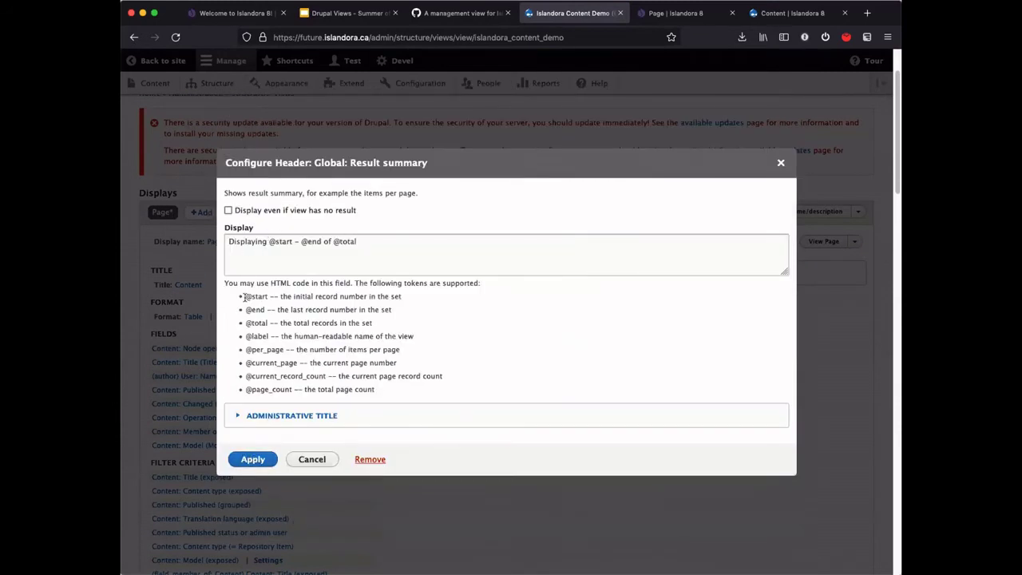
left_click_drag(245, 295, 346, 399)
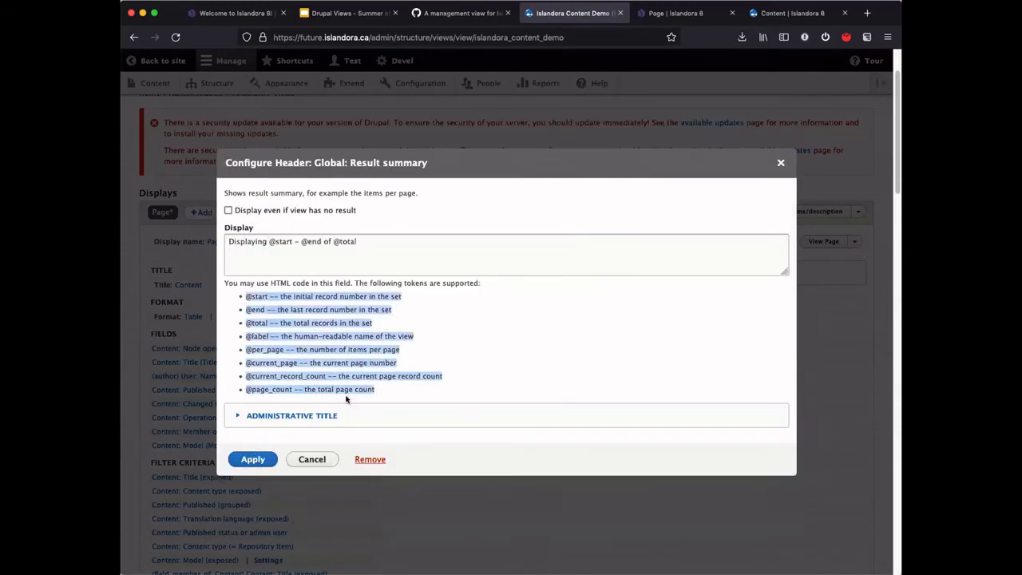
left_click(252, 459)
Check the result summary header in the view's preview and save the Islandora Content Demo view.
scroll(434, 527, "down", 10)
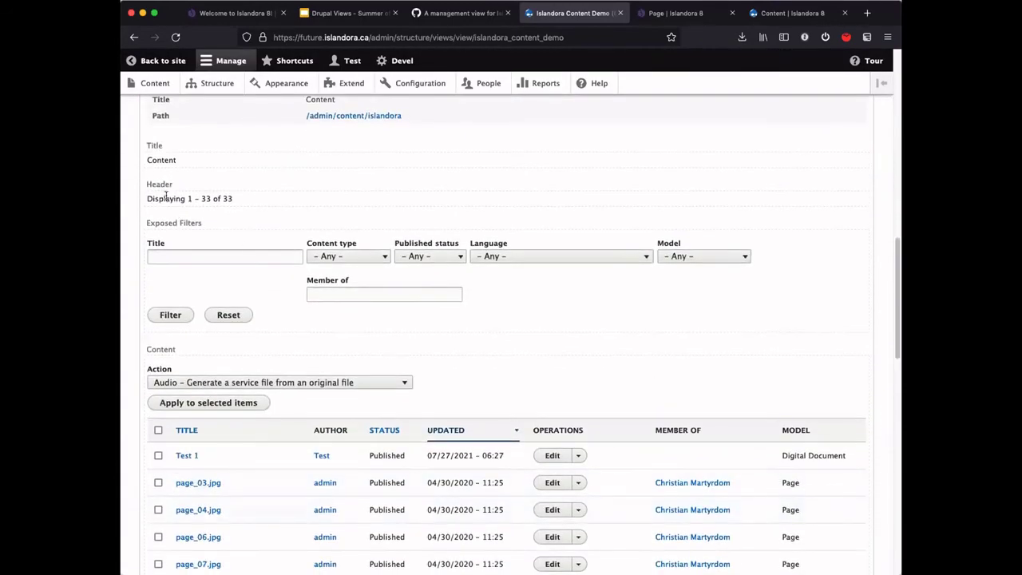
left_click_drag(164, 198, 258, 195)
left_click(288, 202)
scroll(526, 367, "down", 10)
scroll(519, 355, "up", 15)
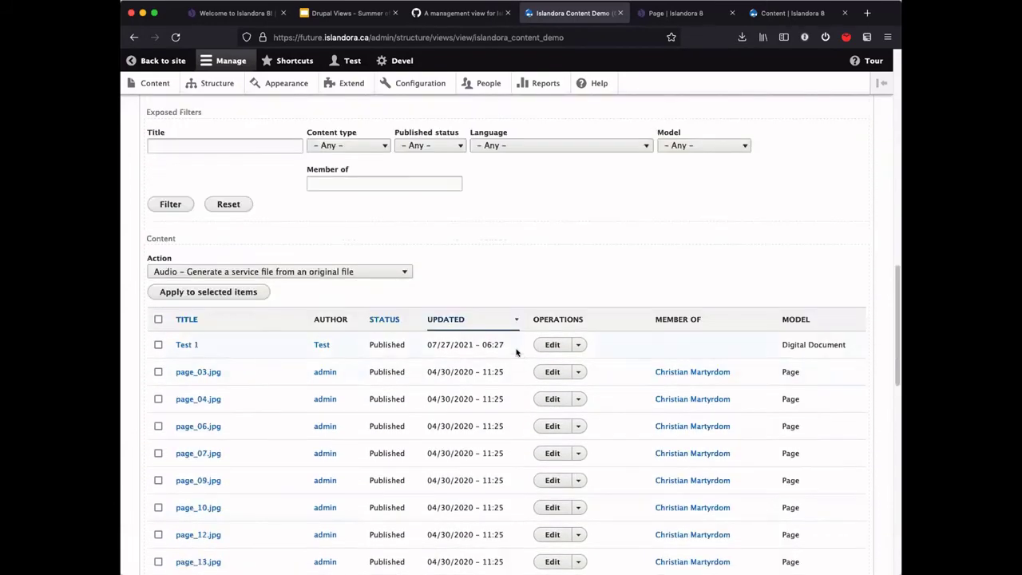
left_click(168, 346)
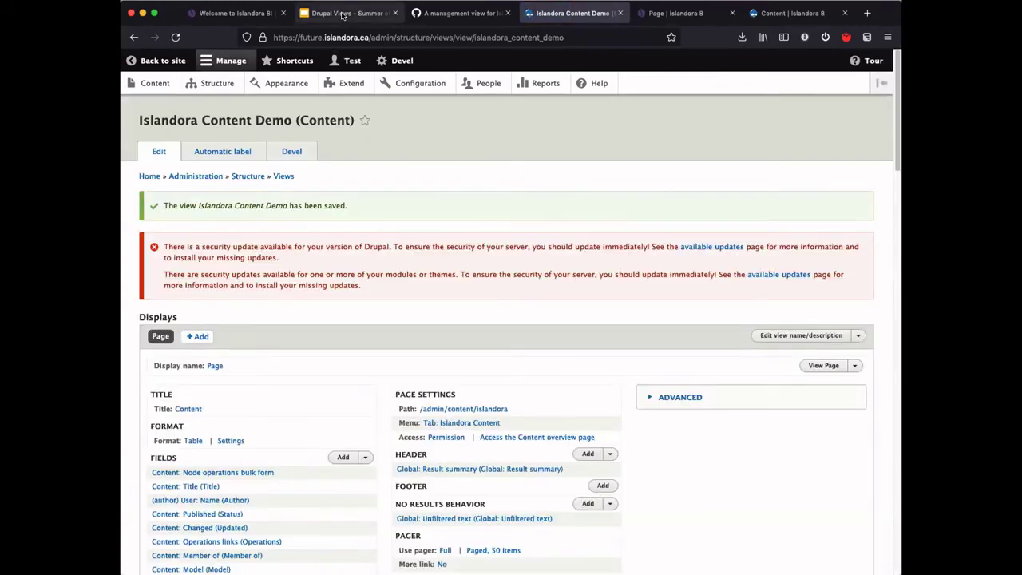
Switch to the Google Slides presentation, present it full screen from the Live Demo slide, and advance to the Caveats slide.
left_click(347, 15)
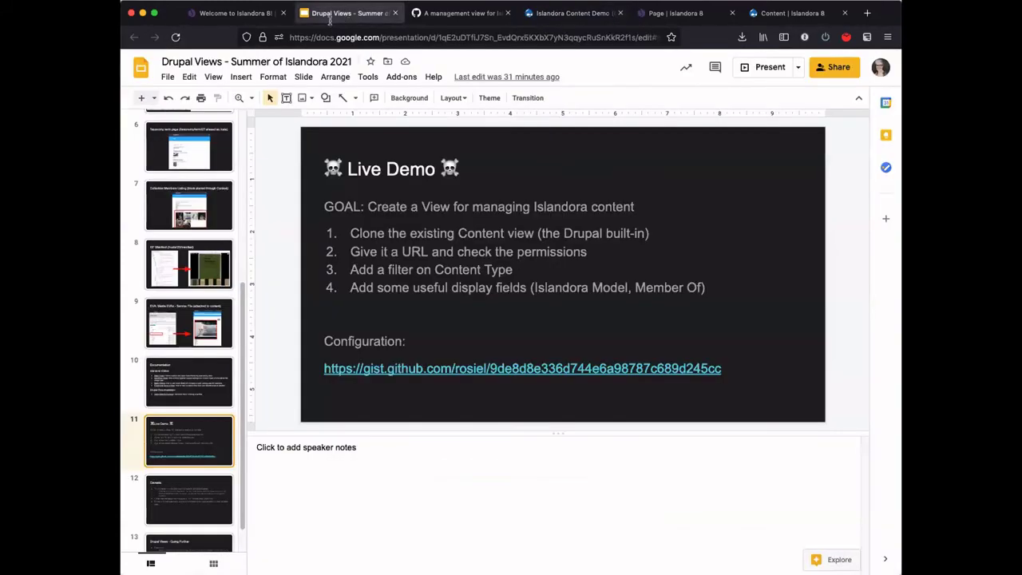
left_click(758, 68)
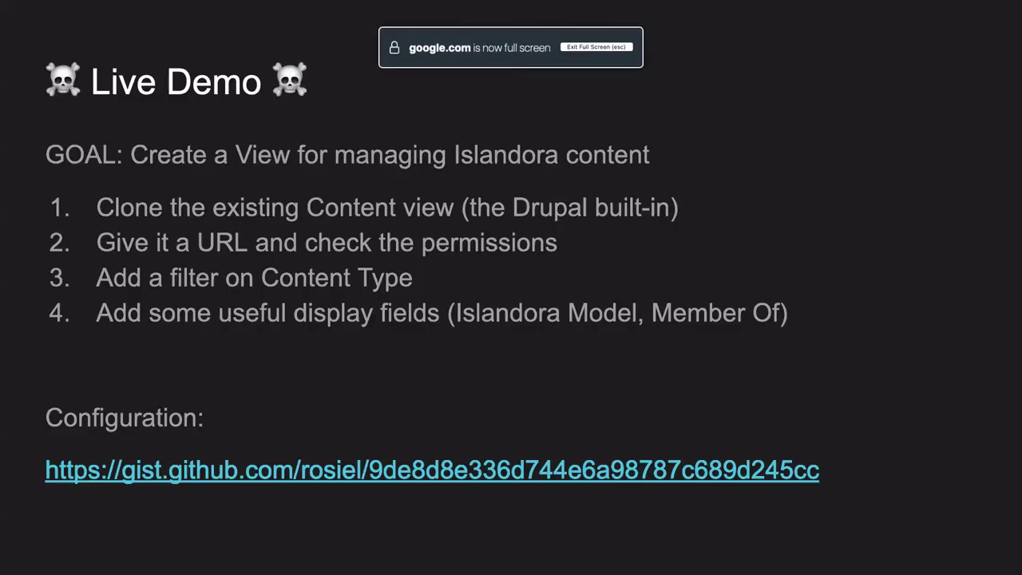
key("Right")
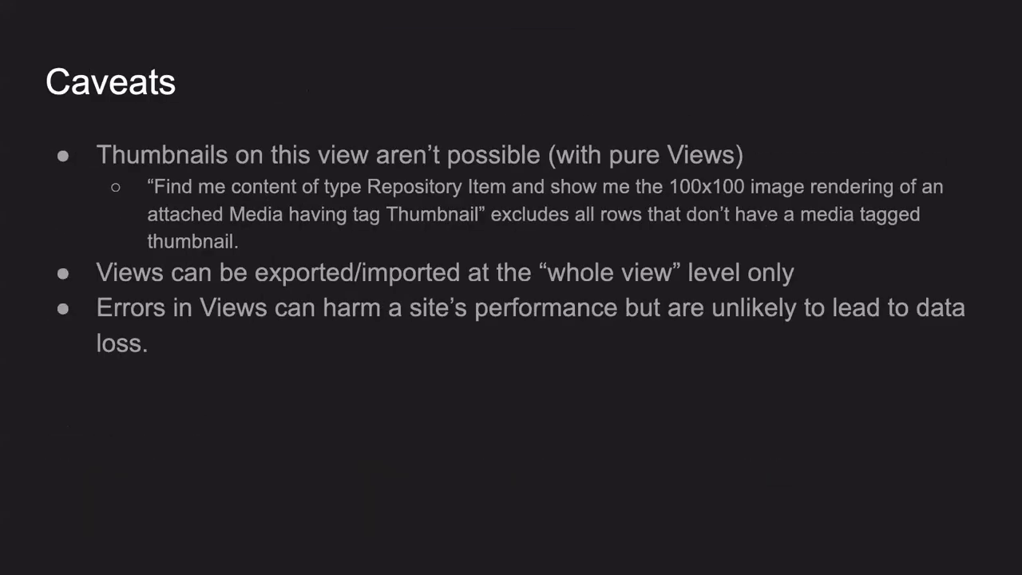
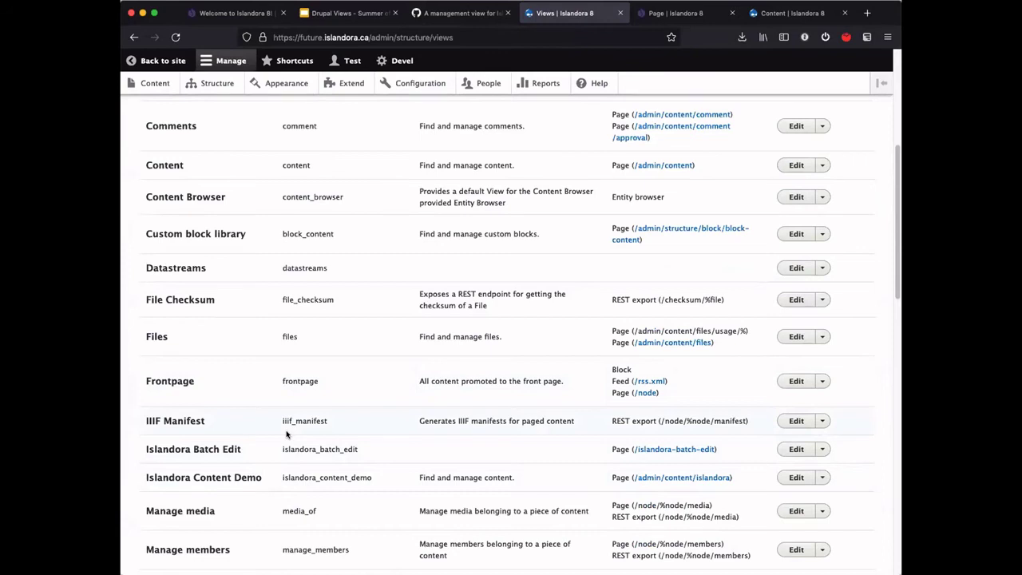
Find the Media view in the Views list and open it for editing.
scroll(278, 427, "down", 5)
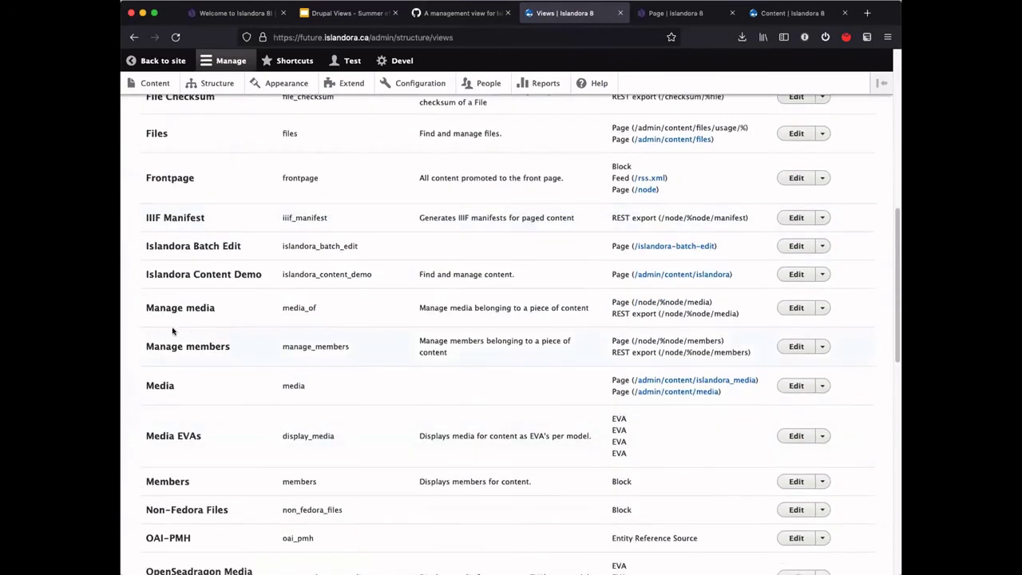
left_click_drag(145, 386, 294, 386)
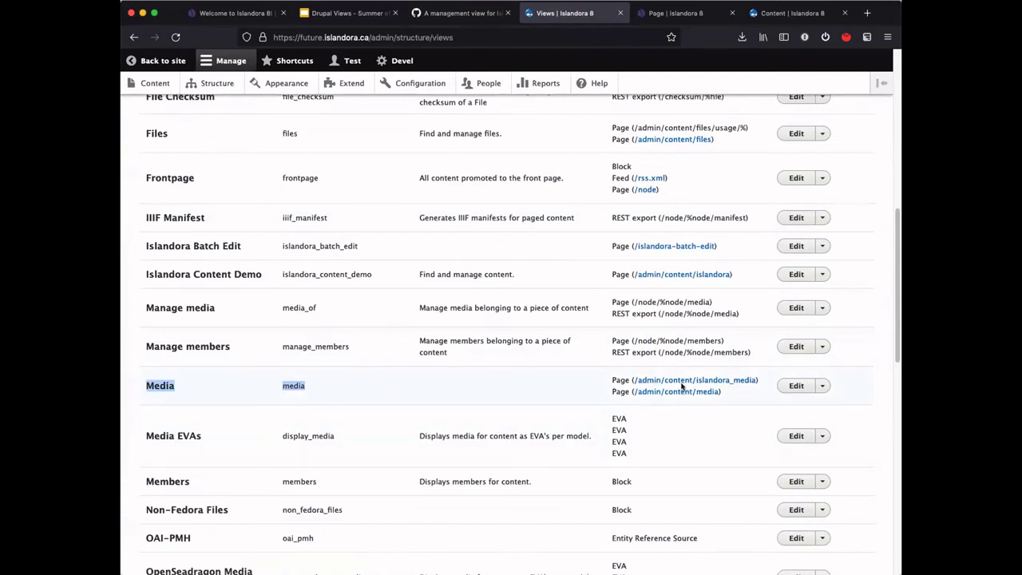
left_click(796, 385)
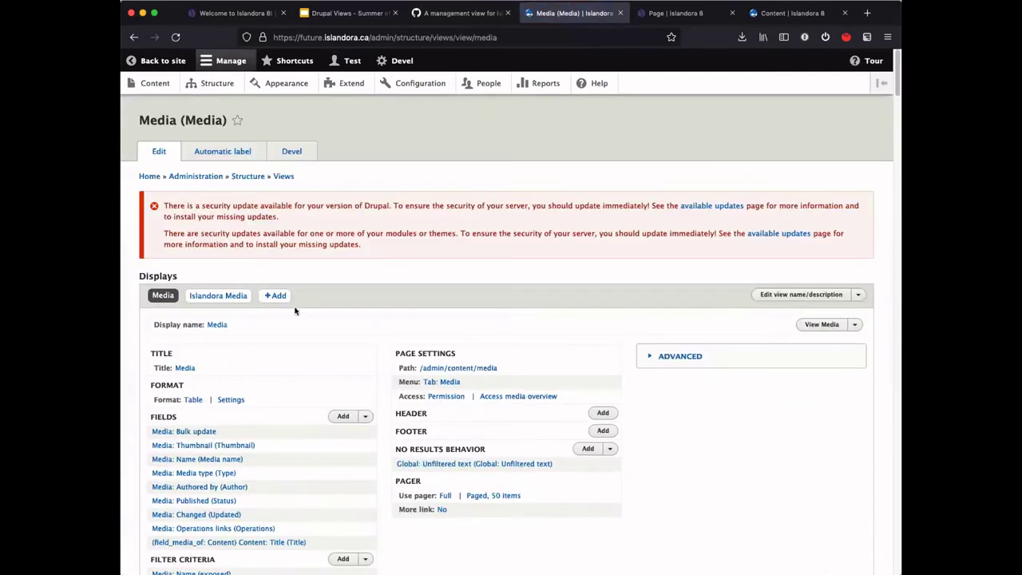
Enable the Islandora Media display of the Media view and save the view.
left_click(213, 300)
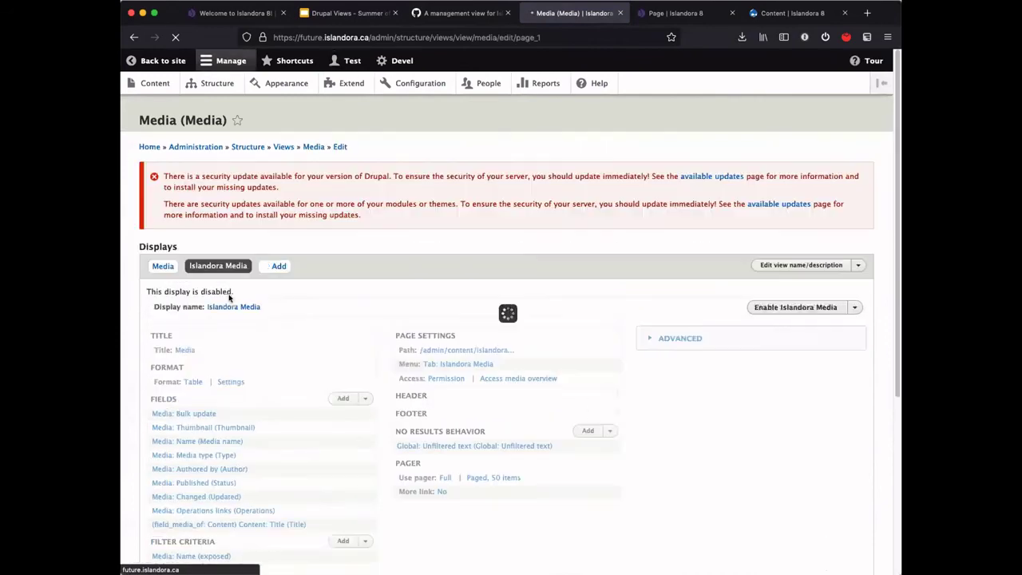
left_click(854, 307)
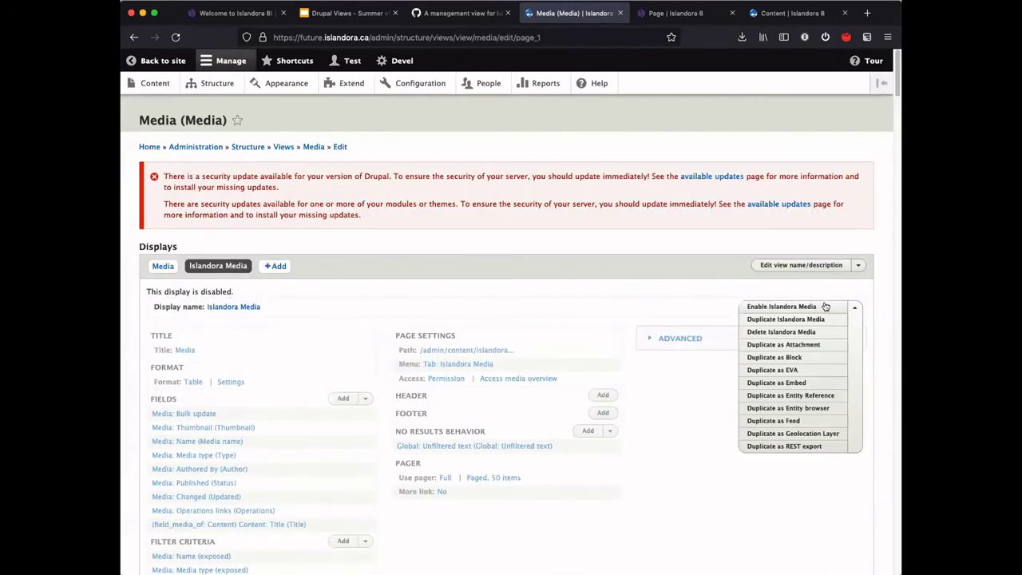
left_click(814, 307)
scroll(192, 419, "down", 5)
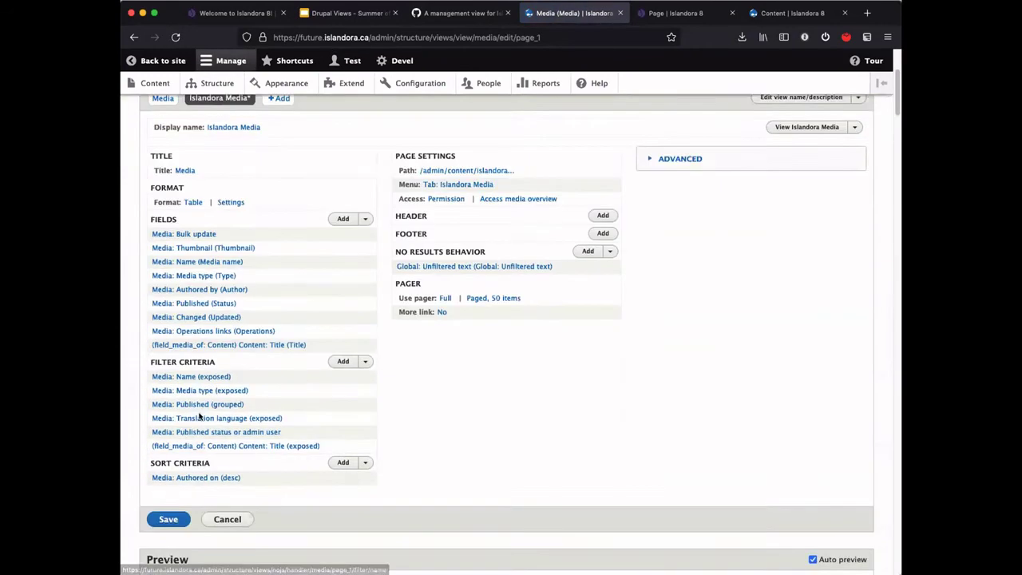
left_click(161, 420)
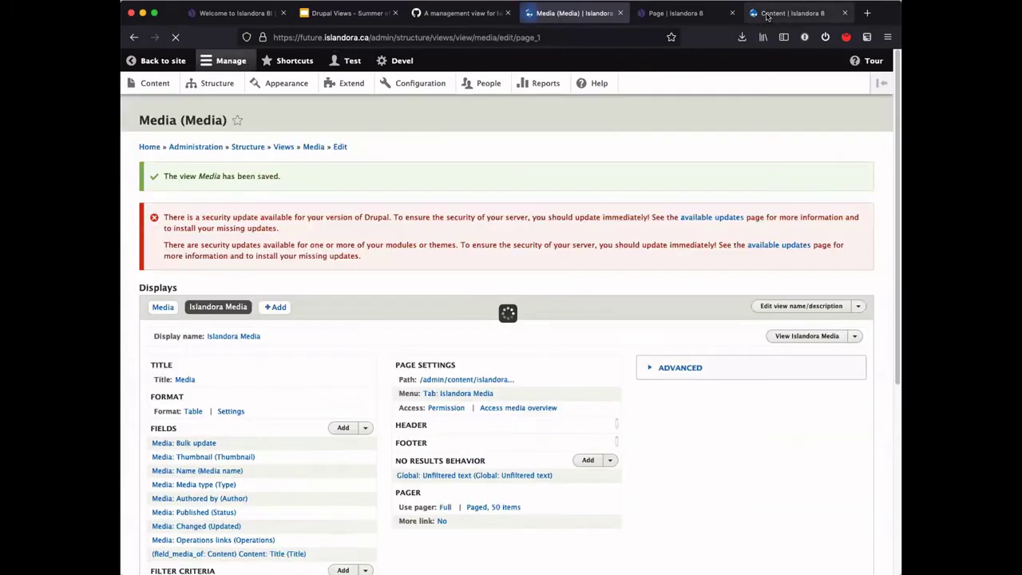
Reload the Islandora Content page and open the Islandora Media listing.
left_click(771, 13)
key("super+r")
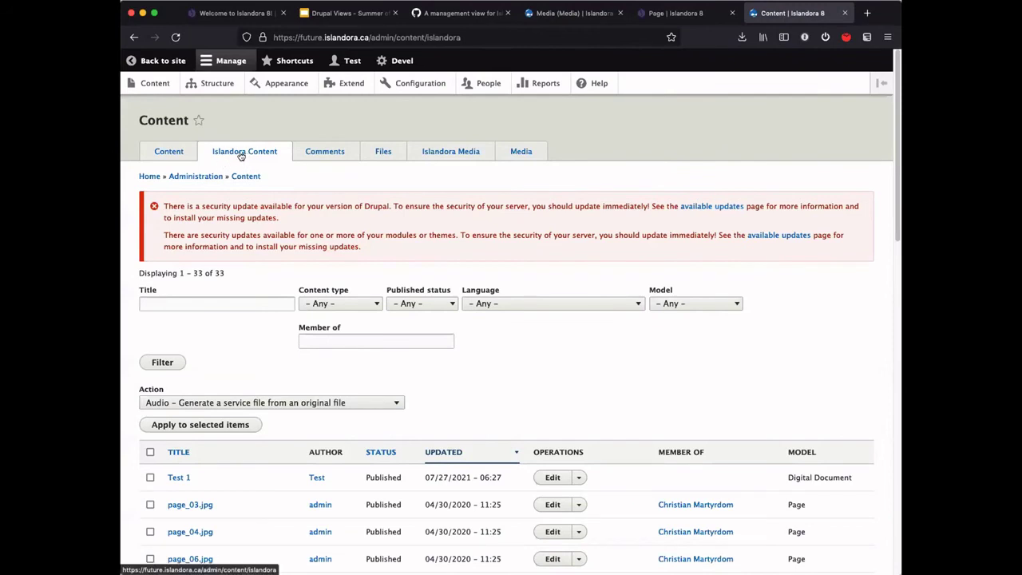
left_click(449, 155)
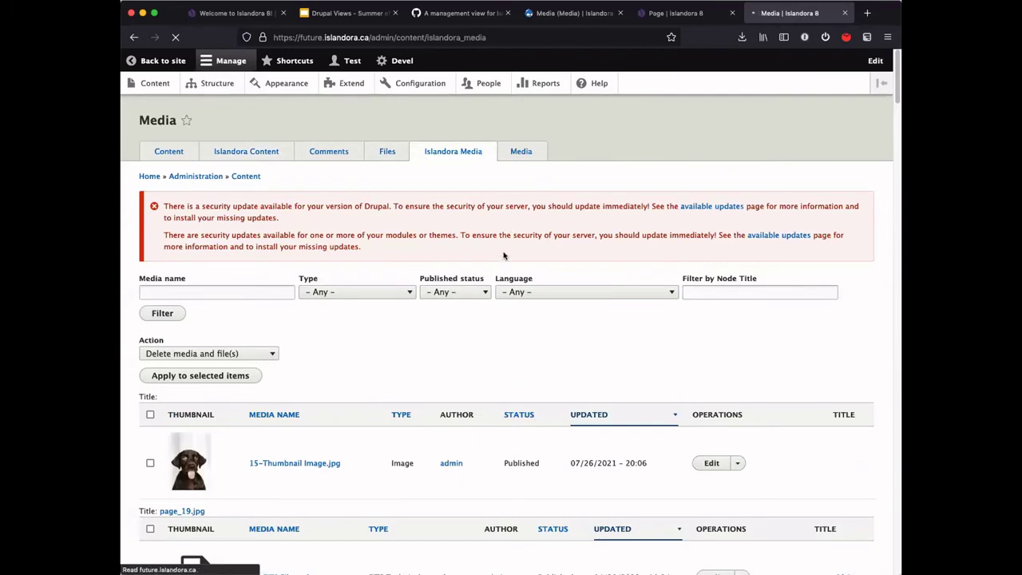
Look over the Islandora Media listing, examining how media are grouped by parent item title and which filters are offered.
scroll(422, 366, "down", 3)
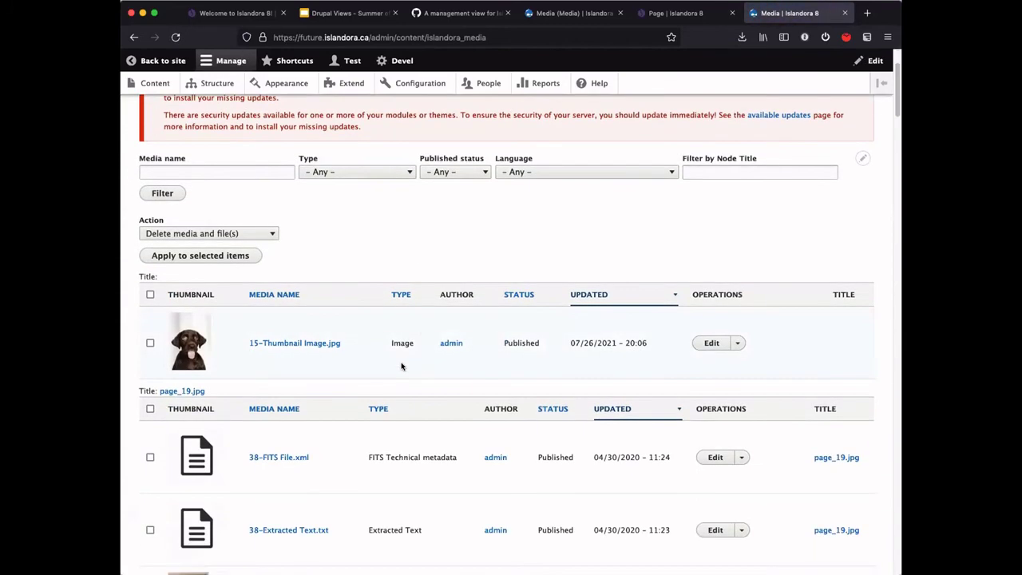
scroll(391, 355, "down", 1)
scroll(312, 431, "down", 5)
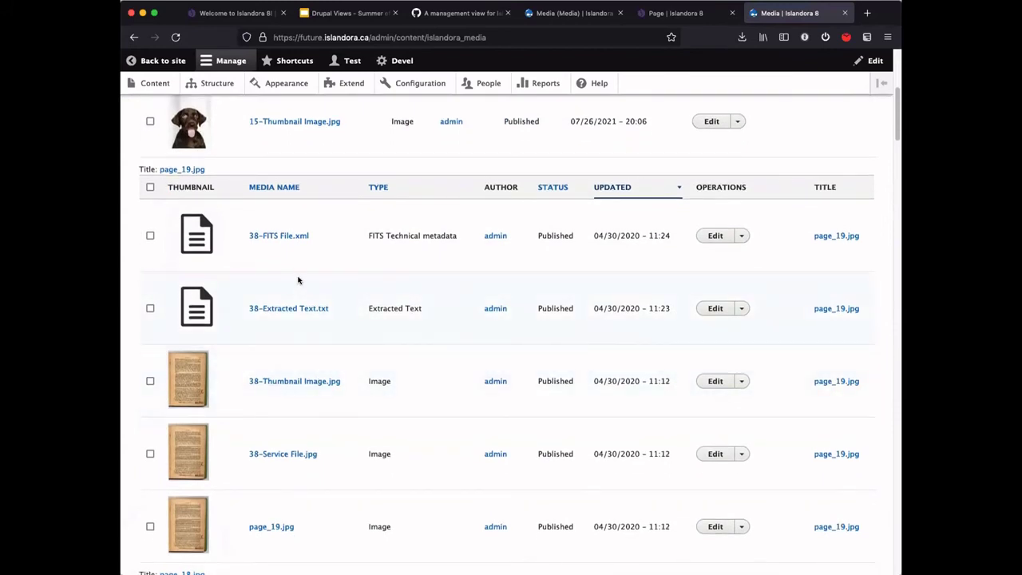
scroll(297, 281, "up", 4)
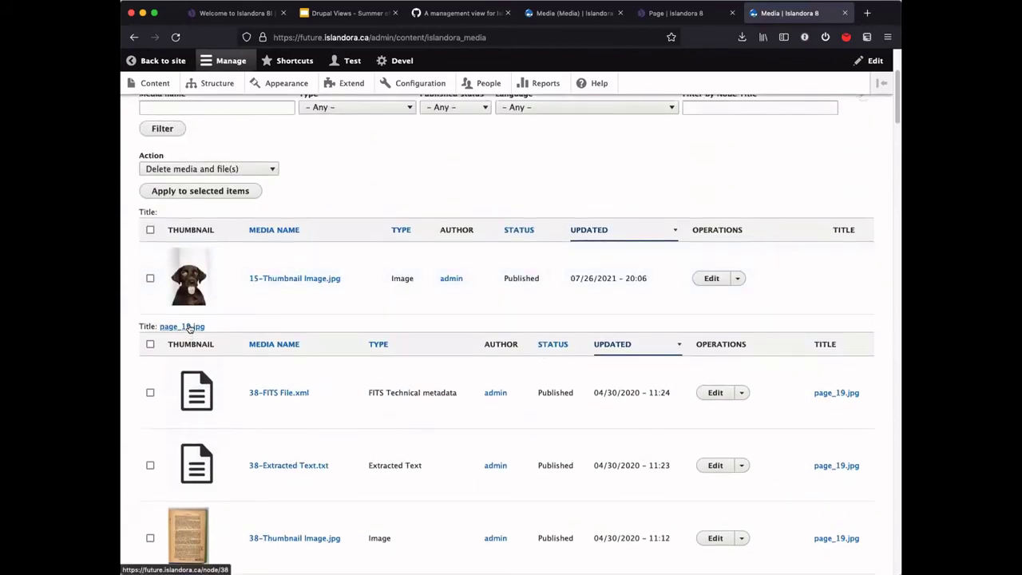
scroll(191, 327, "down", 2)
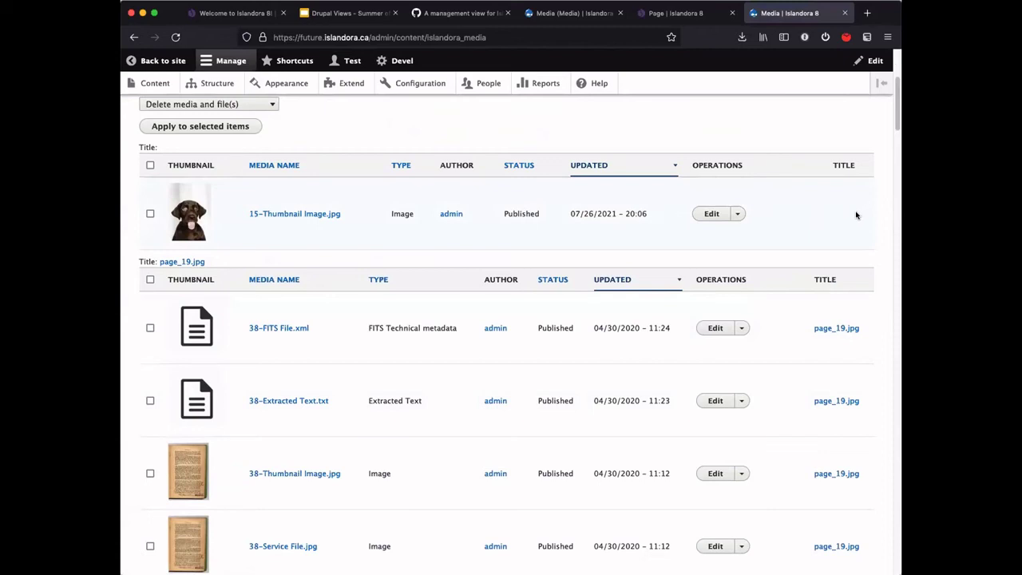
scroll(790, 222, "up", 5)
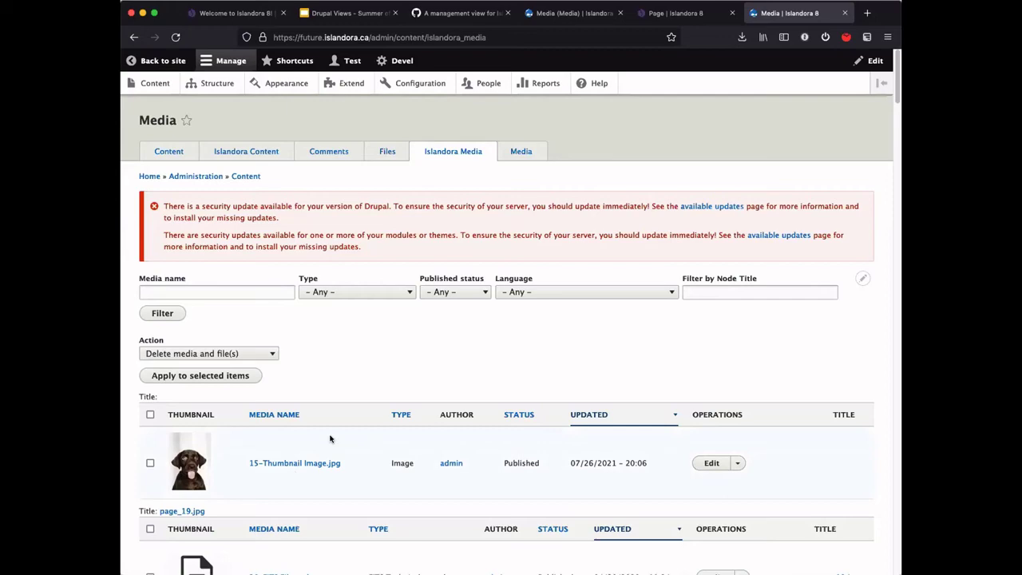
scroll(380, 437, "down", 3)
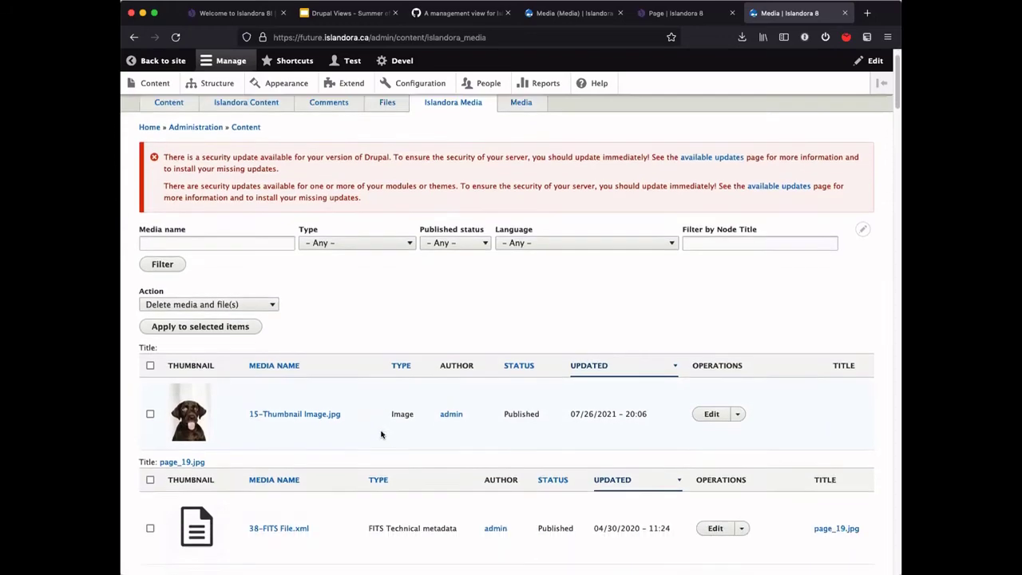
scroll(379, 441, "down", 5)
scroll(378, 440, "up", 8)
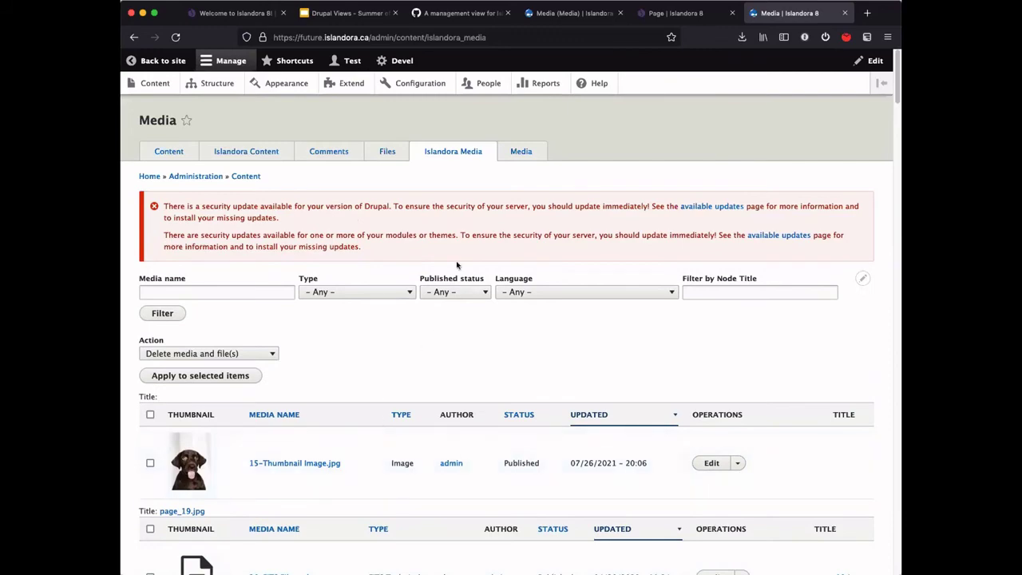
Return to the Media view's editor and examine which displays the Media: Name field settings on the Media display can apply to.
left_click(570, 13)
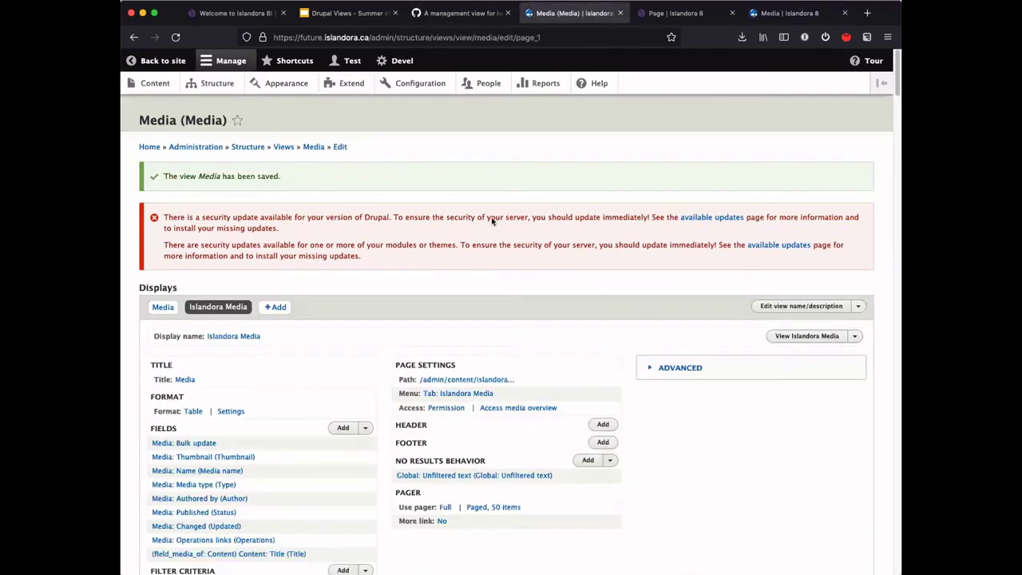
left_click(163, 309)
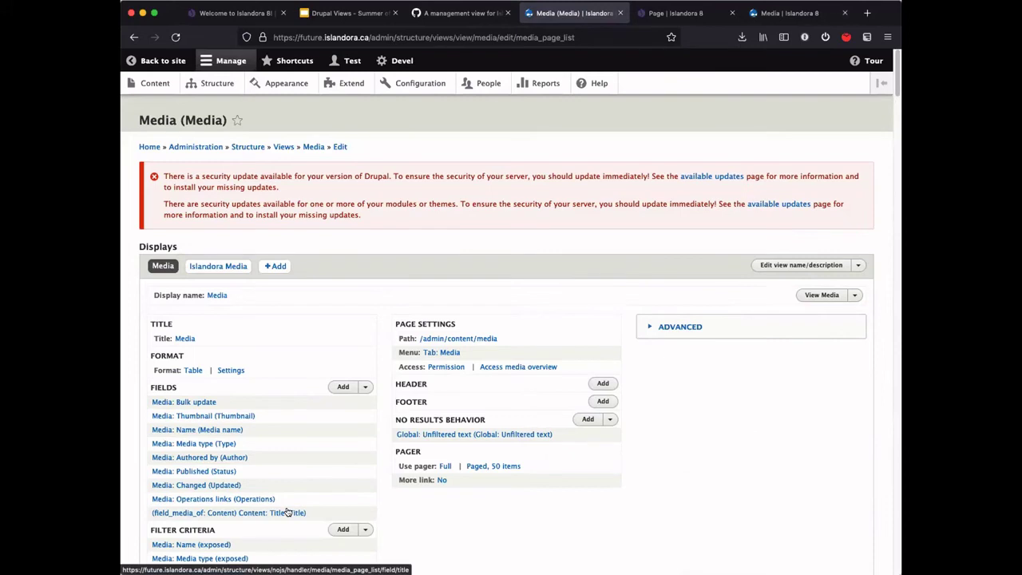
left_click(212, 431)
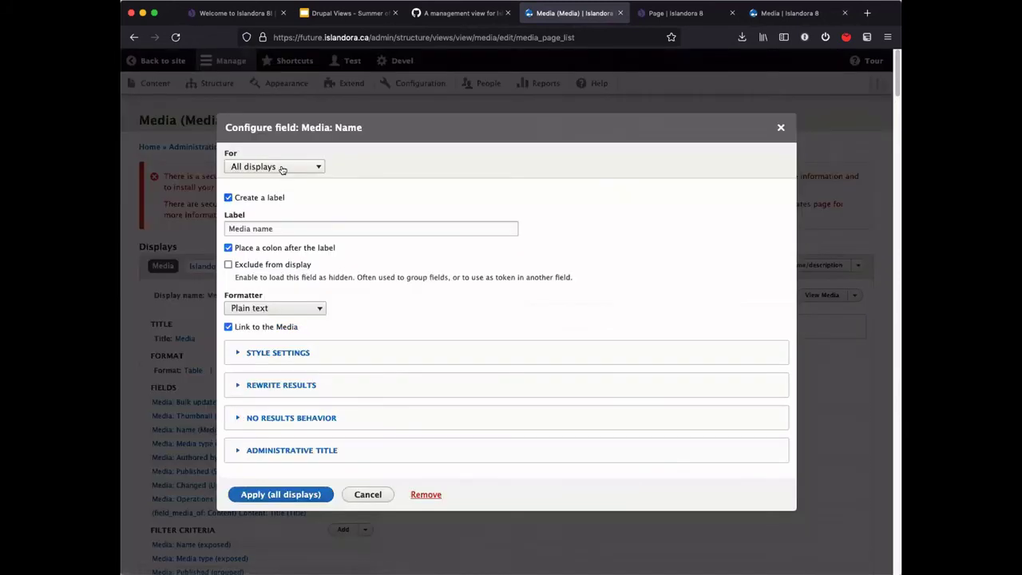
left_click(289, 165)
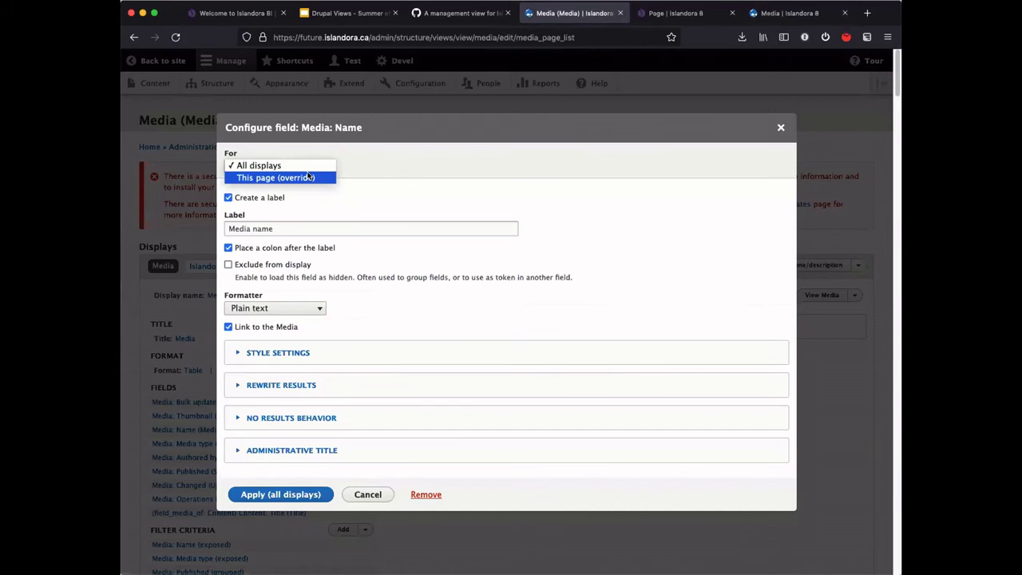
left_click(534, 173)
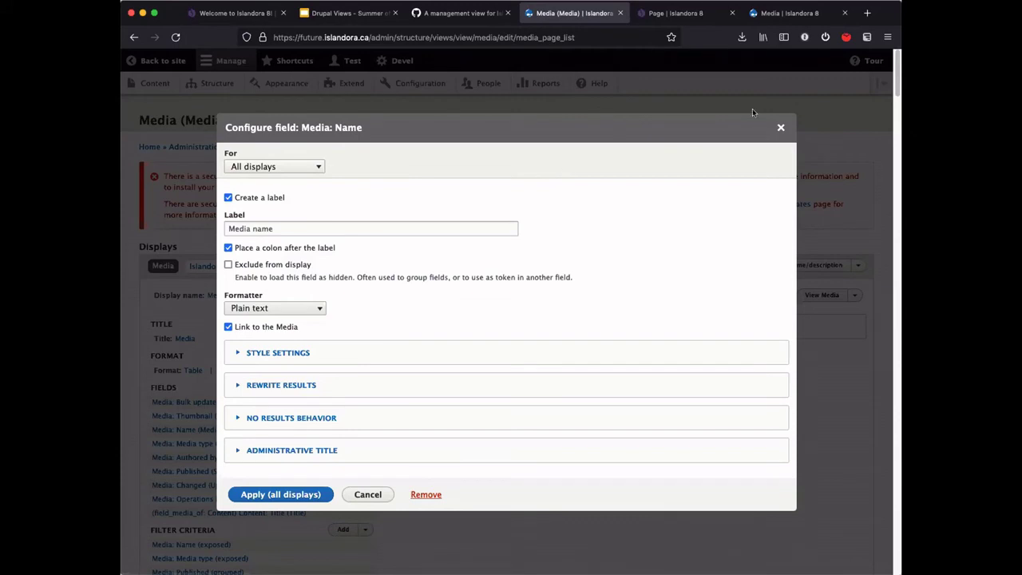
Close the Media: Name field settings and switch to the Caveats slide of the Drupal Views presentation.
left_click(779, 128)
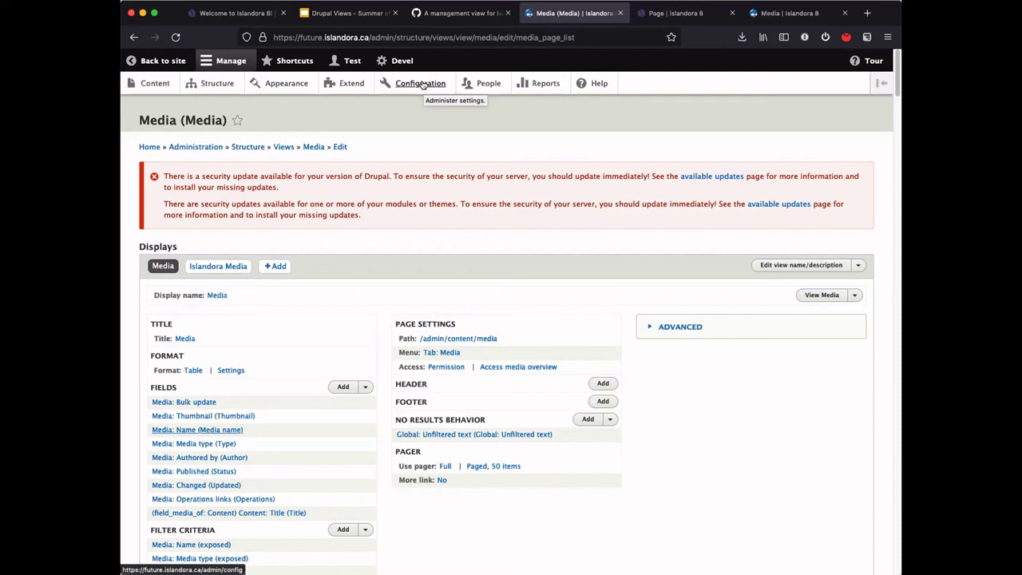
scroll(607, 135, "down", 1)
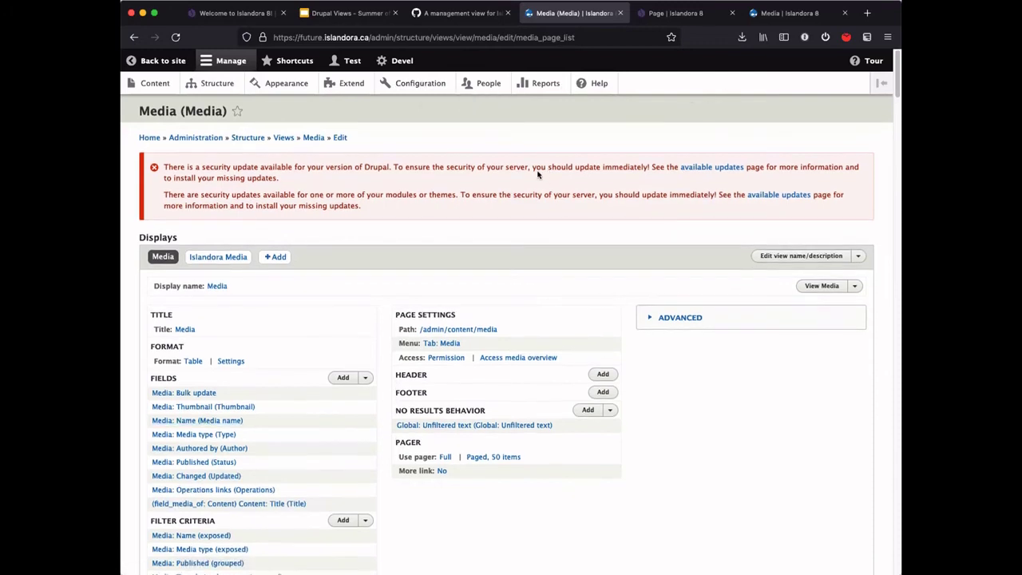
left_click_drag(476, 167, 475, 201)
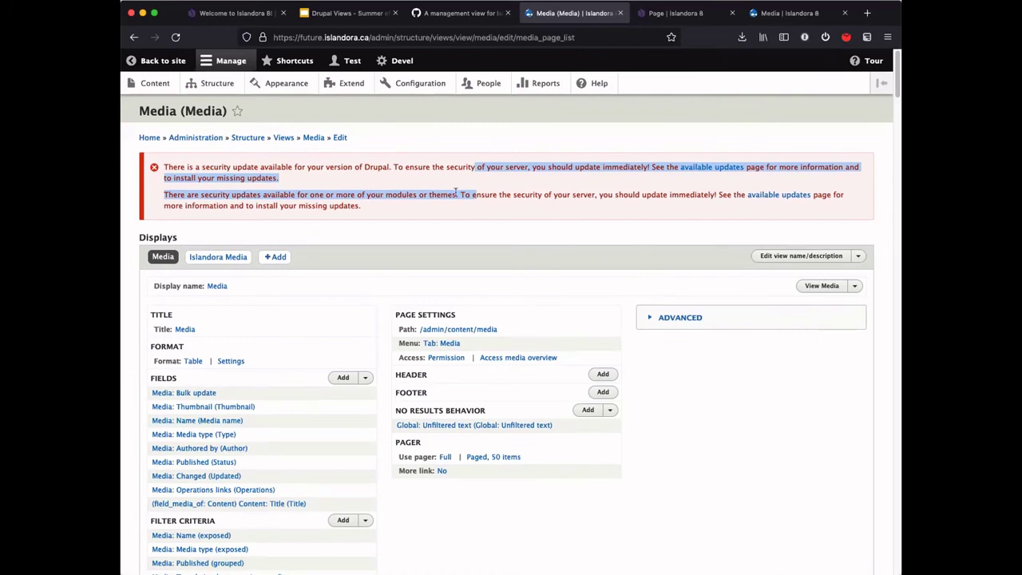
left_click(502, 209)
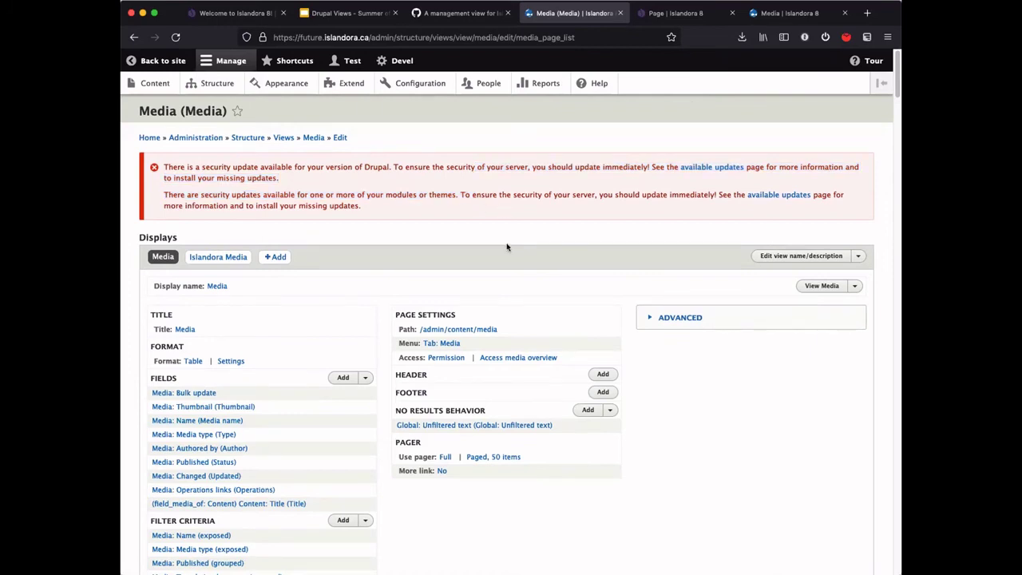
left_click(358, 19)
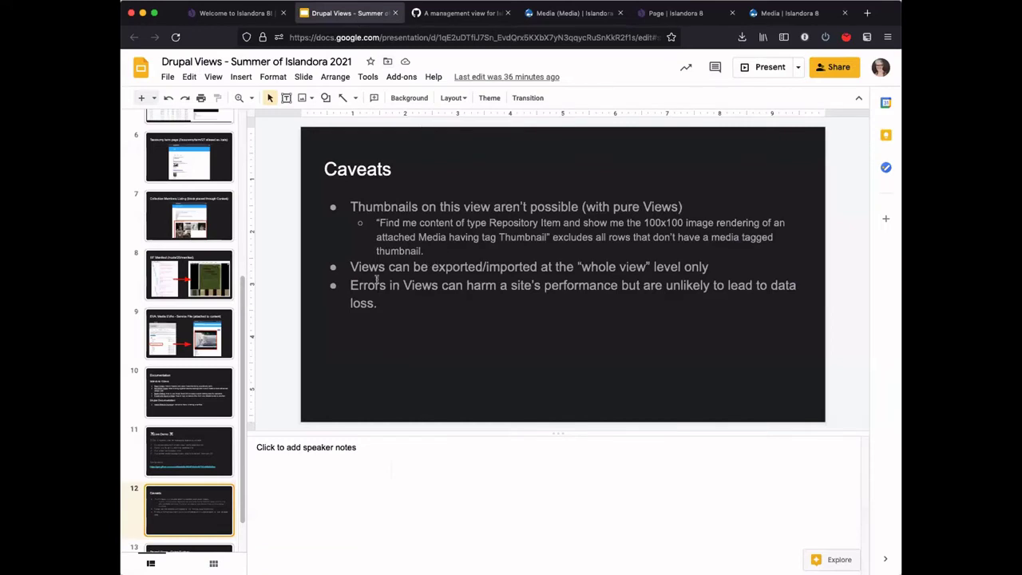
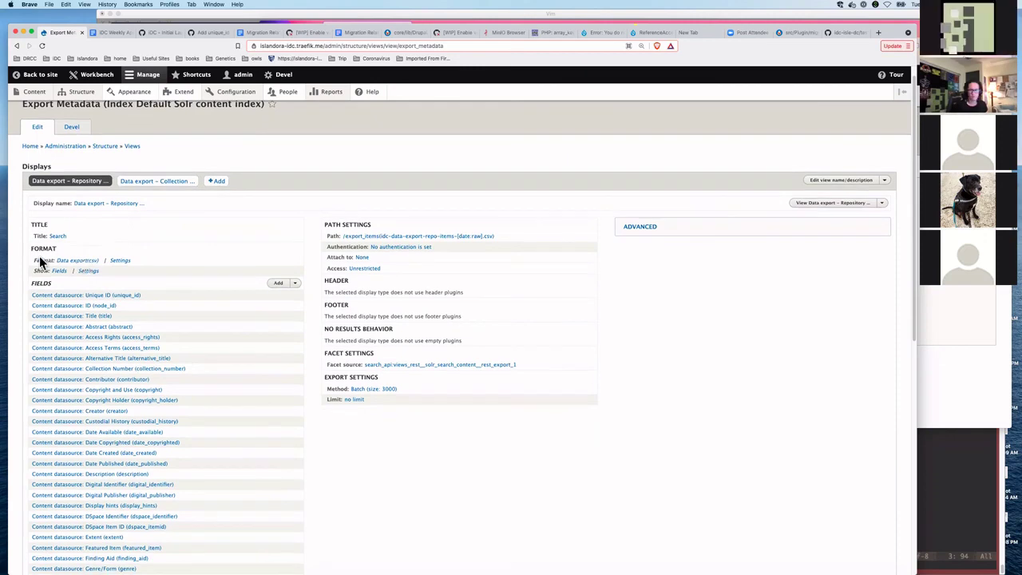
Open the style options of the Repository Items data export format and apply csv as the accepted request format.
left_click(70, 259)
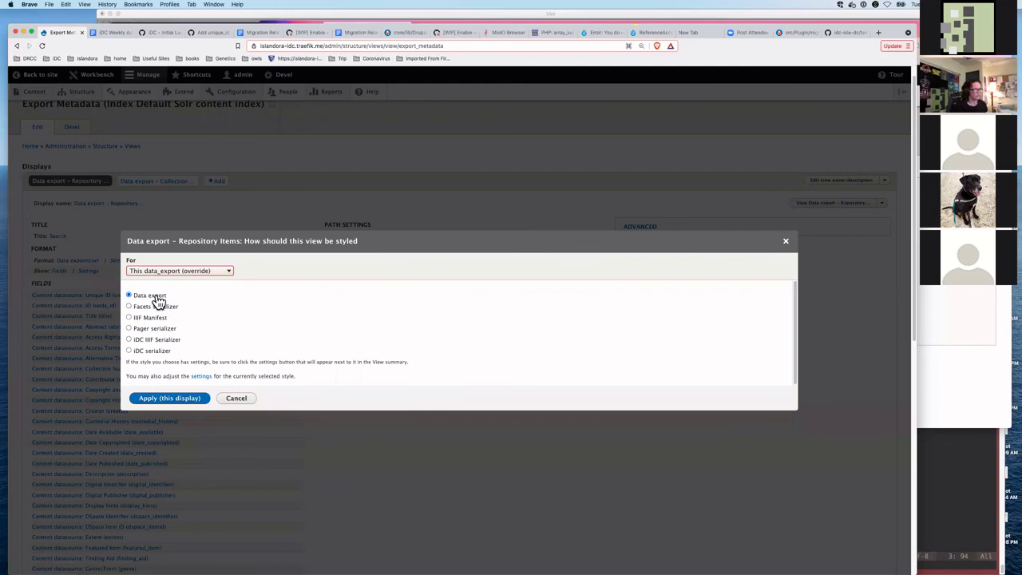
left_click(197, 376)
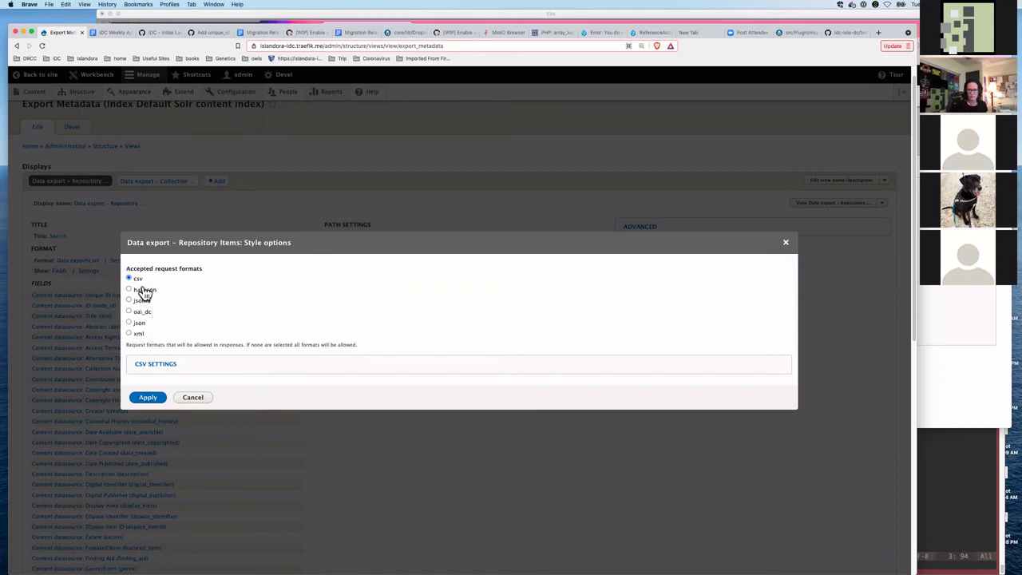
left_click(152, 398)
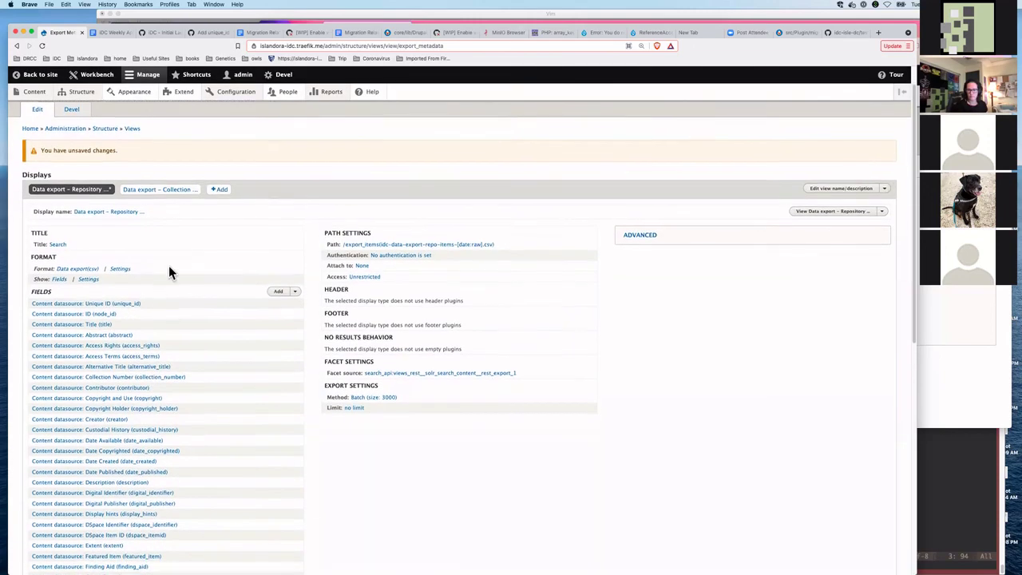
Look through the fields, filter criteria and sort criteria of the Repository Items data export display.
scroll(149, 377, "down", 2)
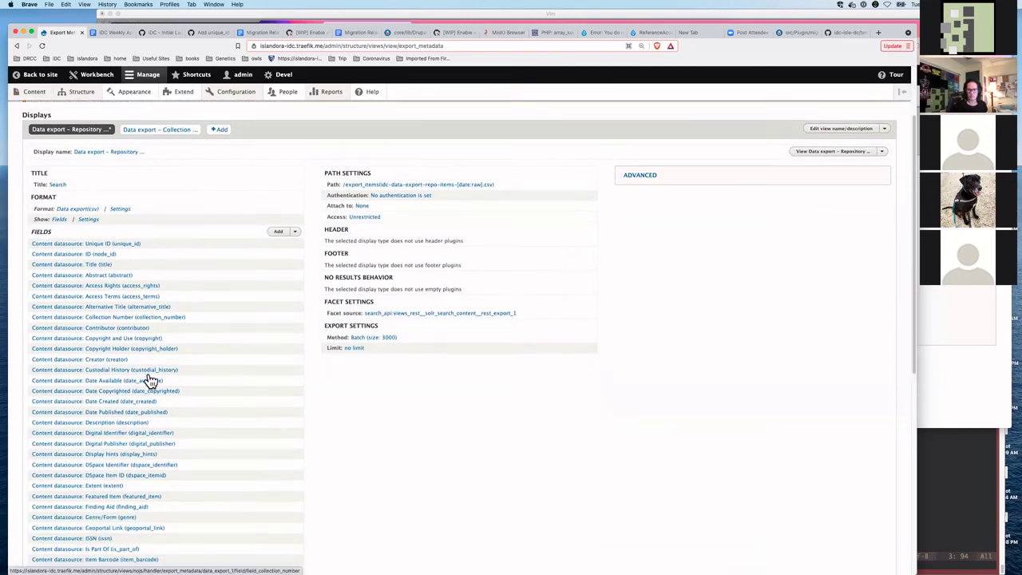
scroll(150, 380, "down", 1)
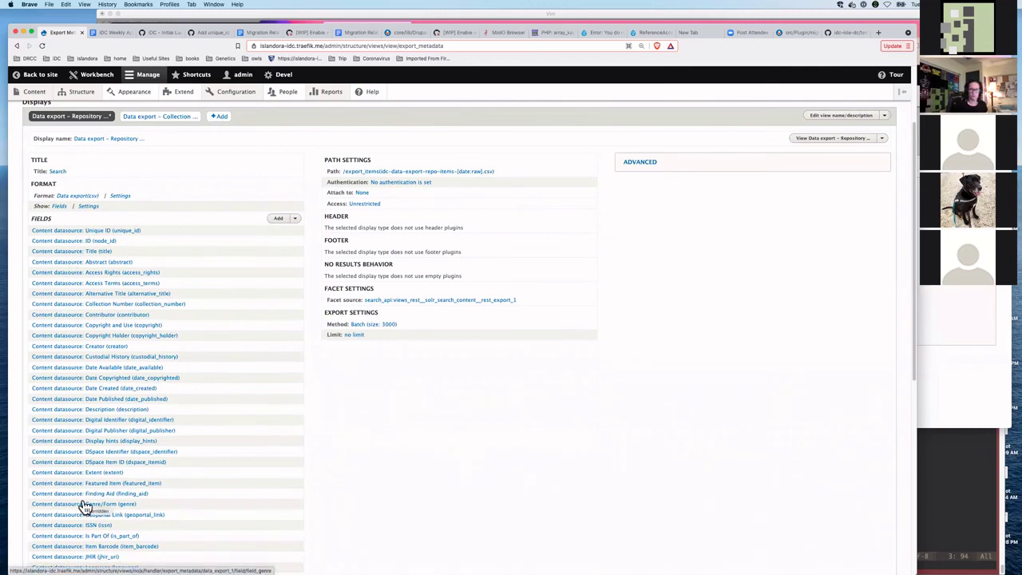
scroll(86, 505, "down", 2)
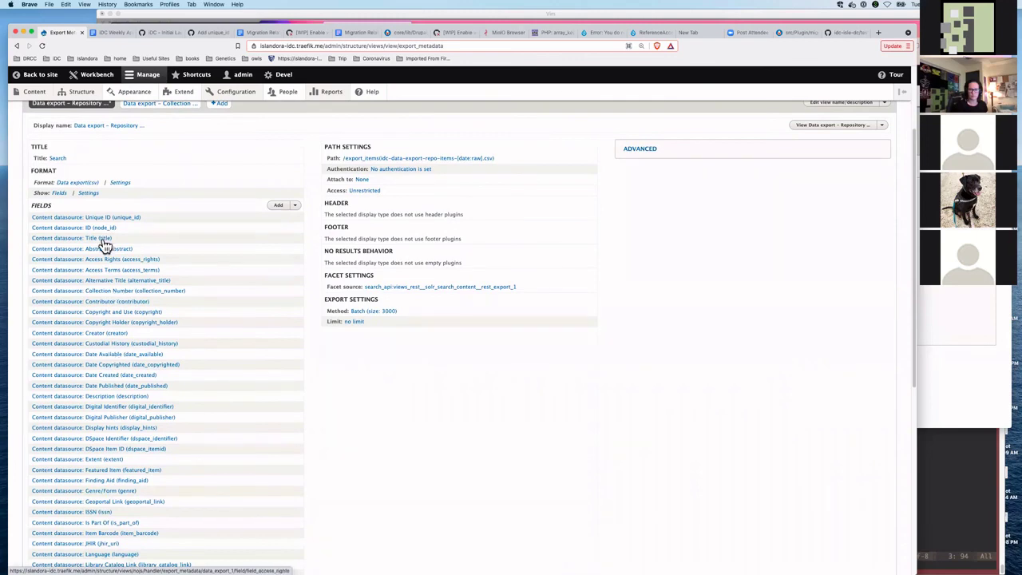
scroll(150, 433, "up", 3)
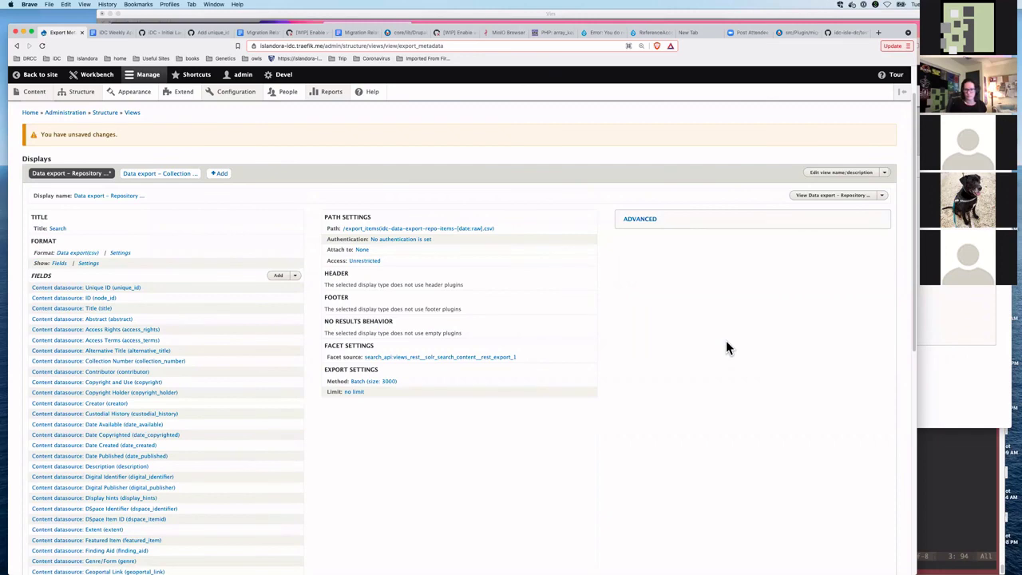
scroll(184, 429, "down", 1)
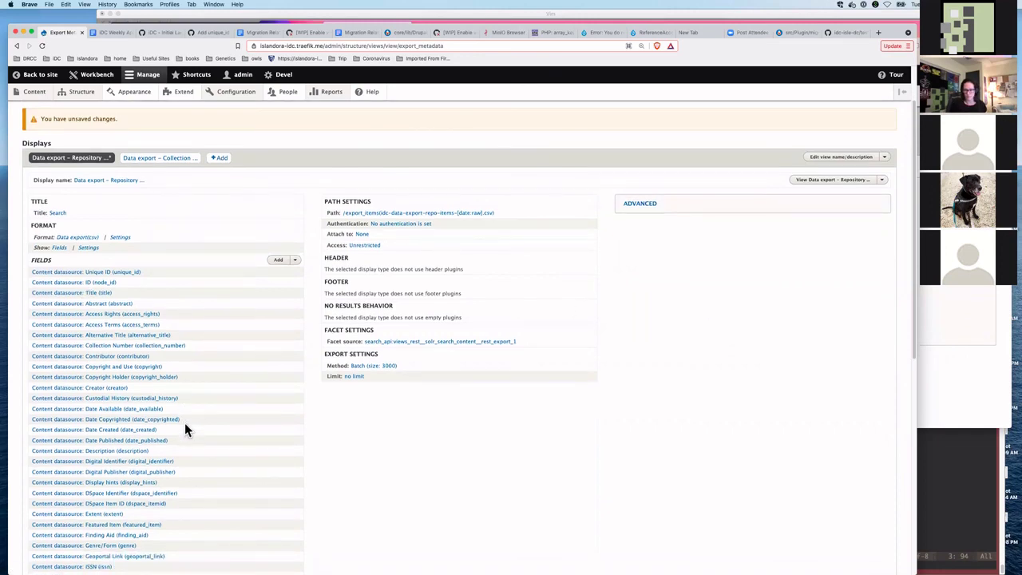
scroll(185, 429, "down", 1)
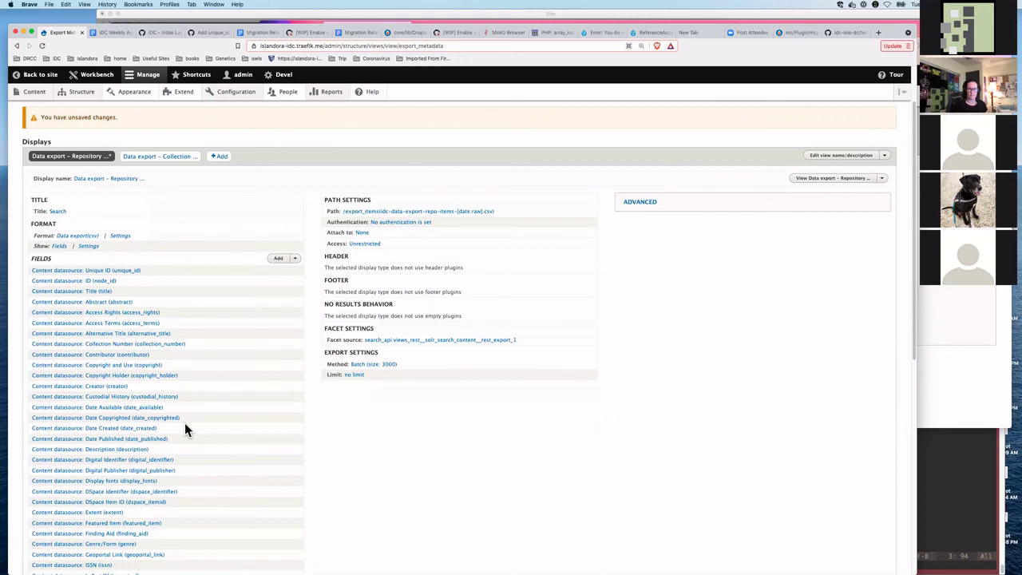
scroll(185, 427, "down", 5)
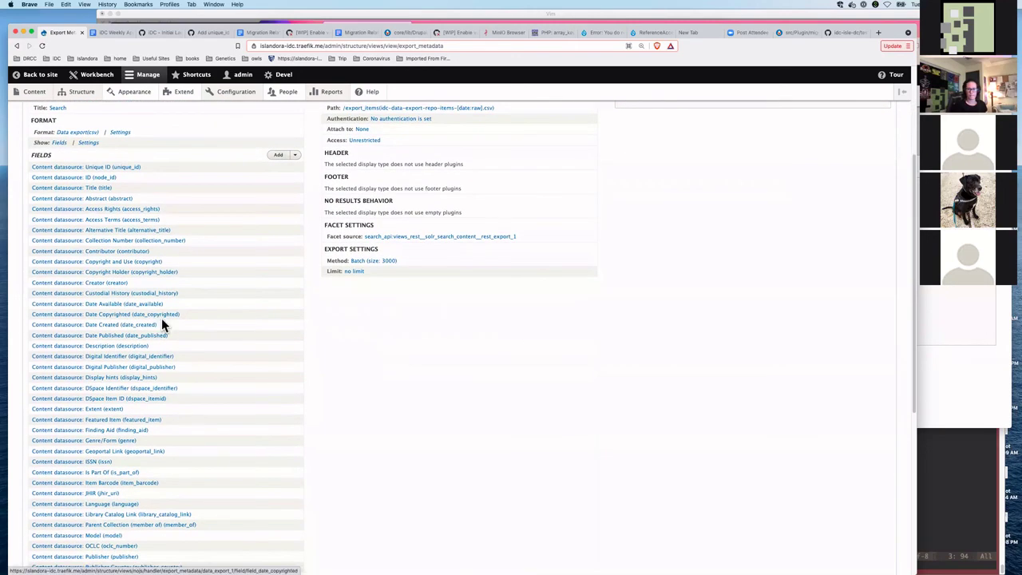
scroll(160, 331, "down", 8)
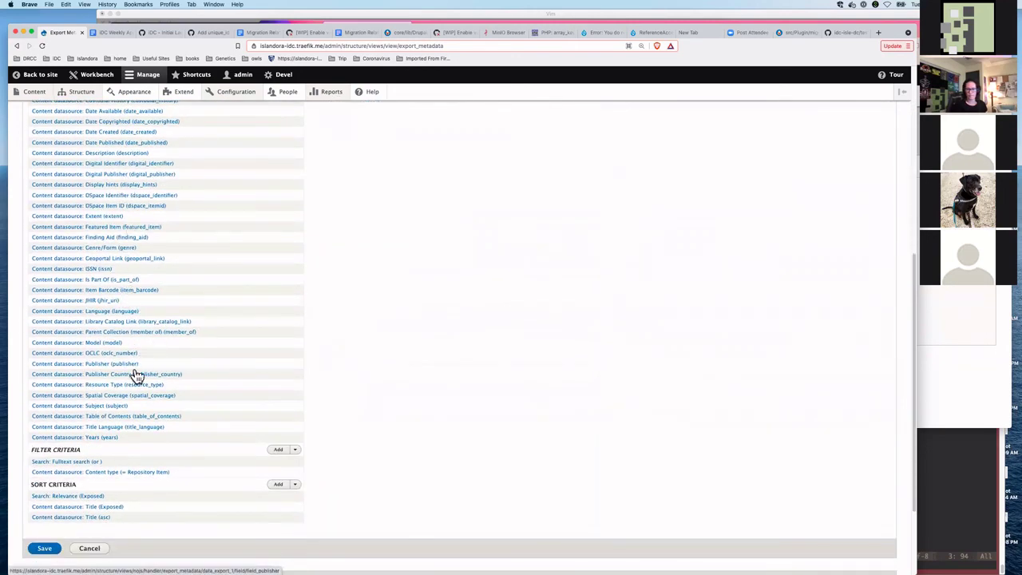
scroll(135, 422, "down", 1)
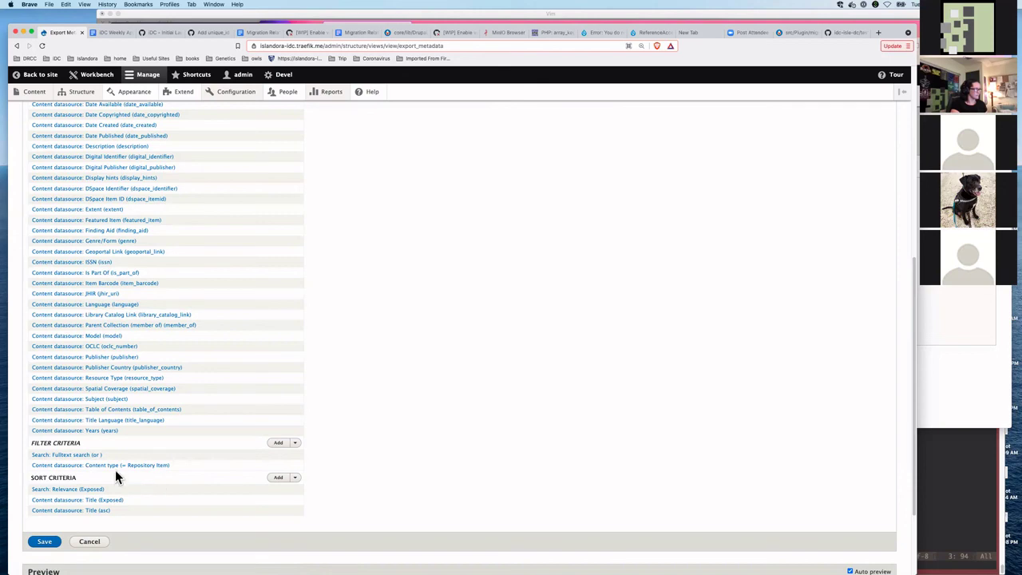
scroll(80, 491, "up", 5)
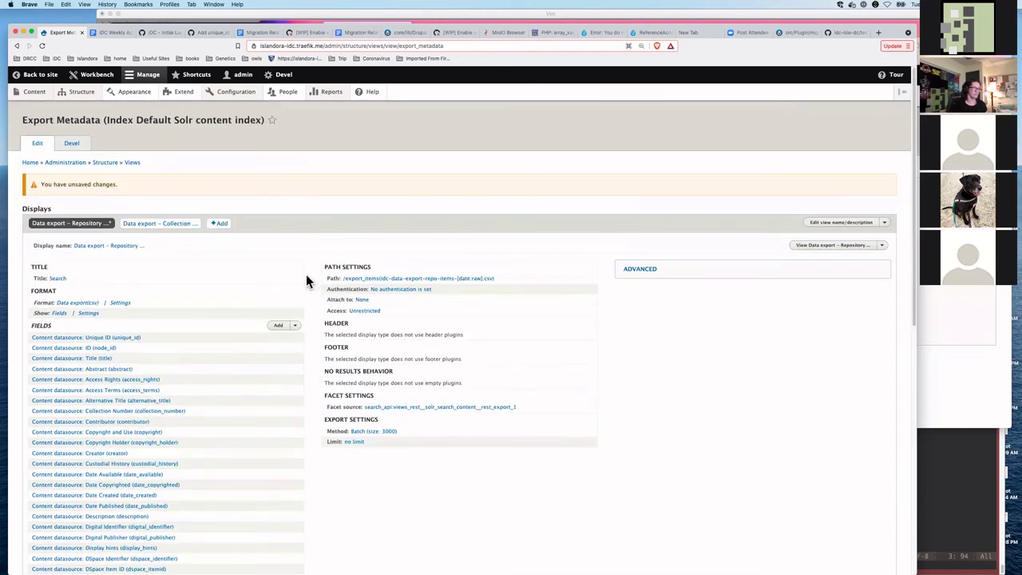
Examine the path, filename, download and redirect settings of the Repository Items data export, leaving them unchanged.
left_click(351, 279)
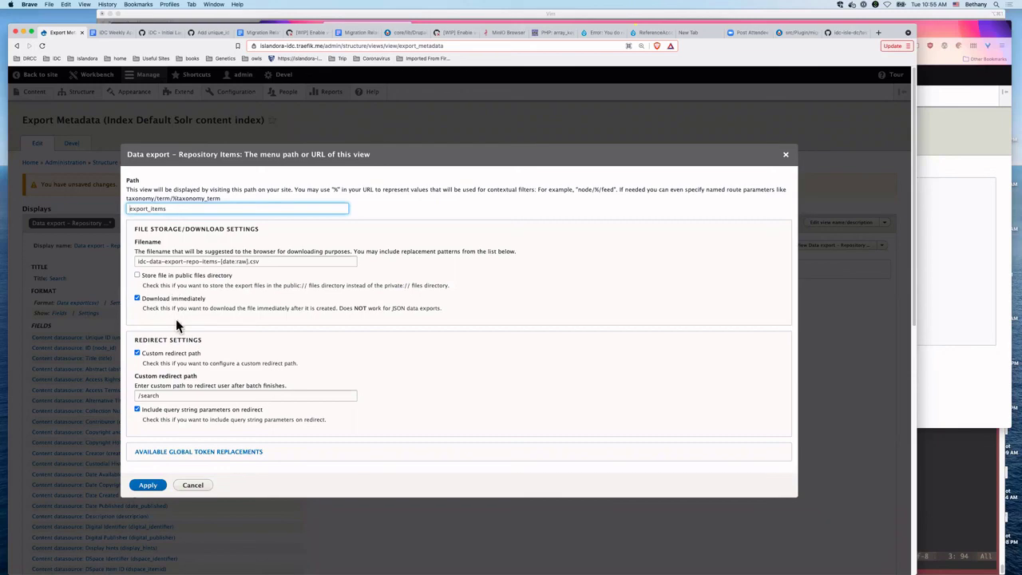
left_click(193, 487)
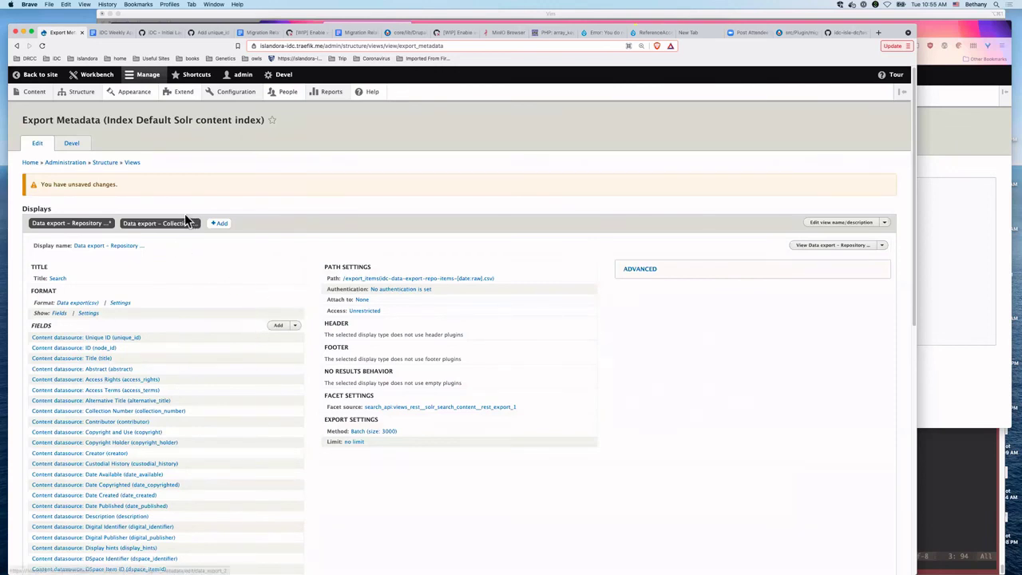
Run the repository items export by loading the site path export_items?query=(ss_type:islandora_object).
mouse_move(40, 99)
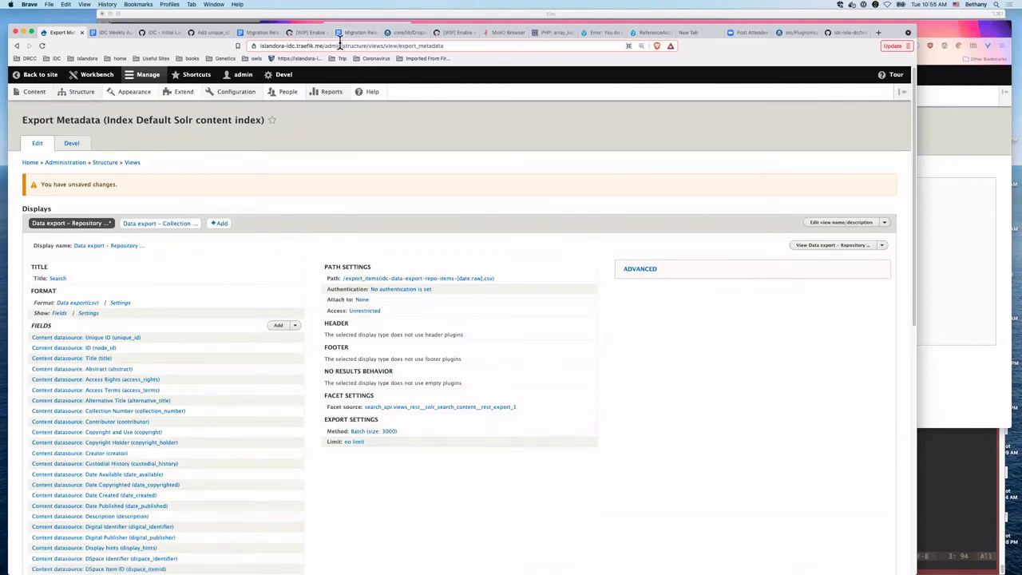
left_click(334, 44)
left_click(344, 46)
key("shift+super+Right")
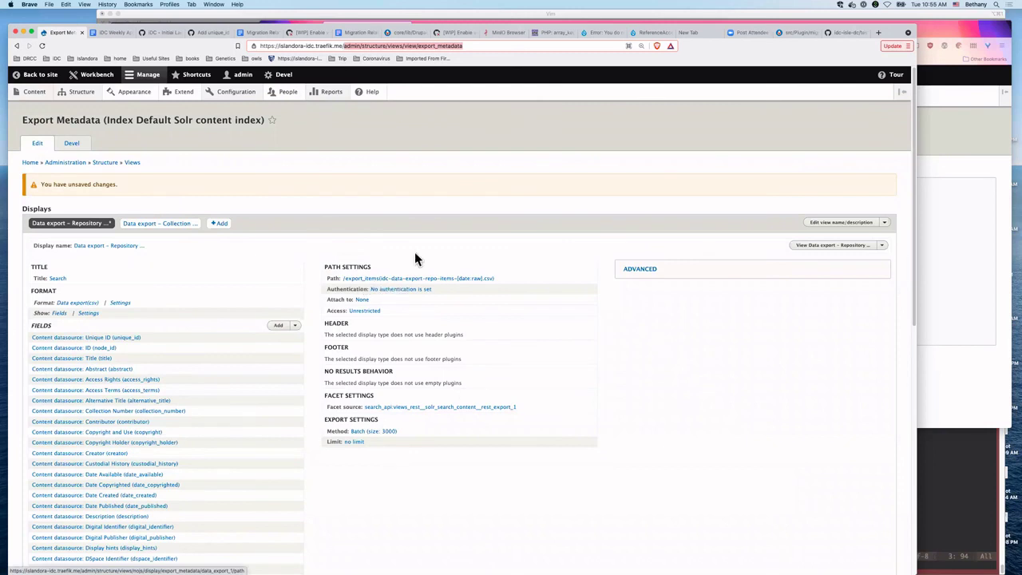
type("export")
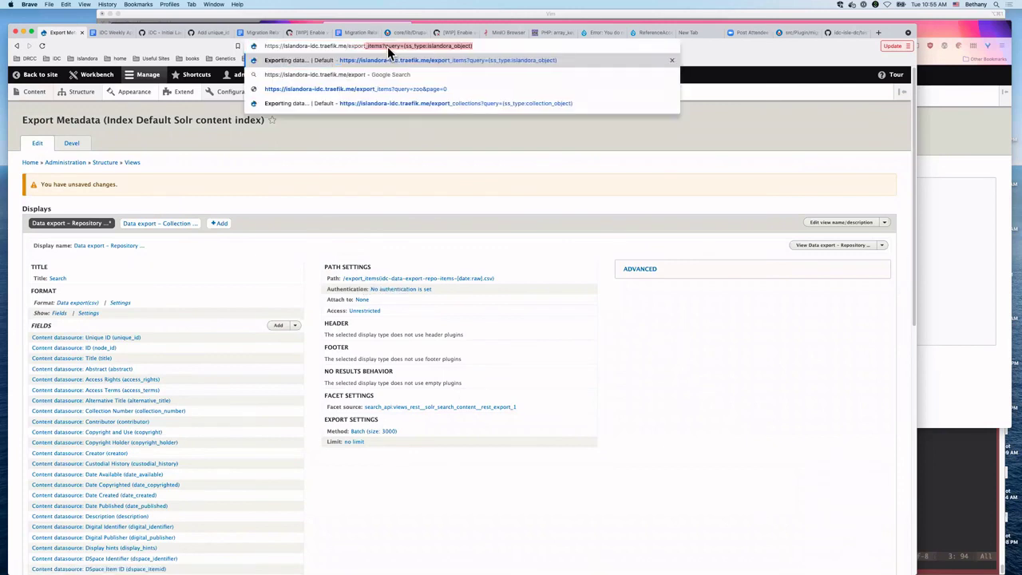
type("_items?query=(ss_type:islandora_object")
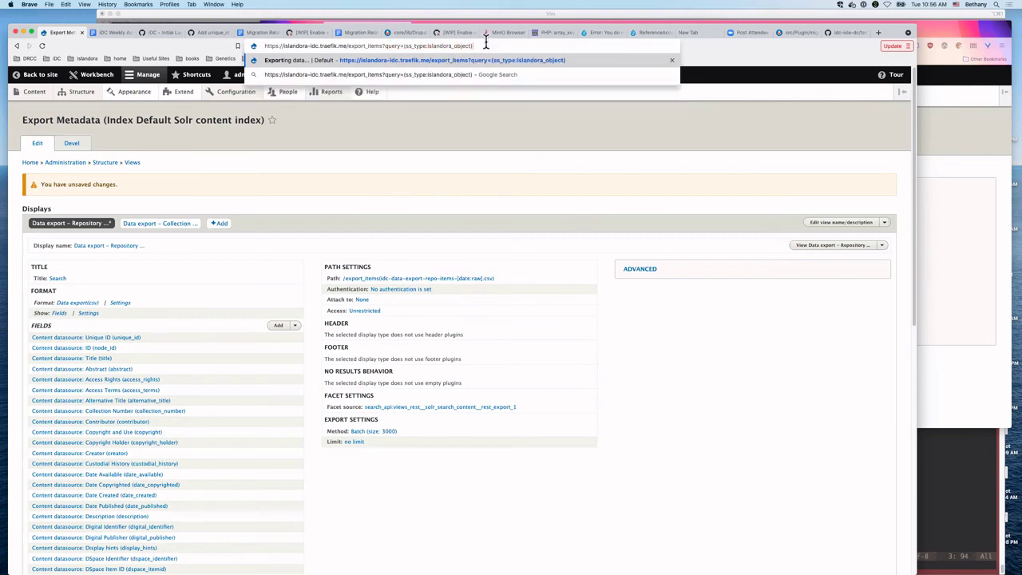
key("Return")
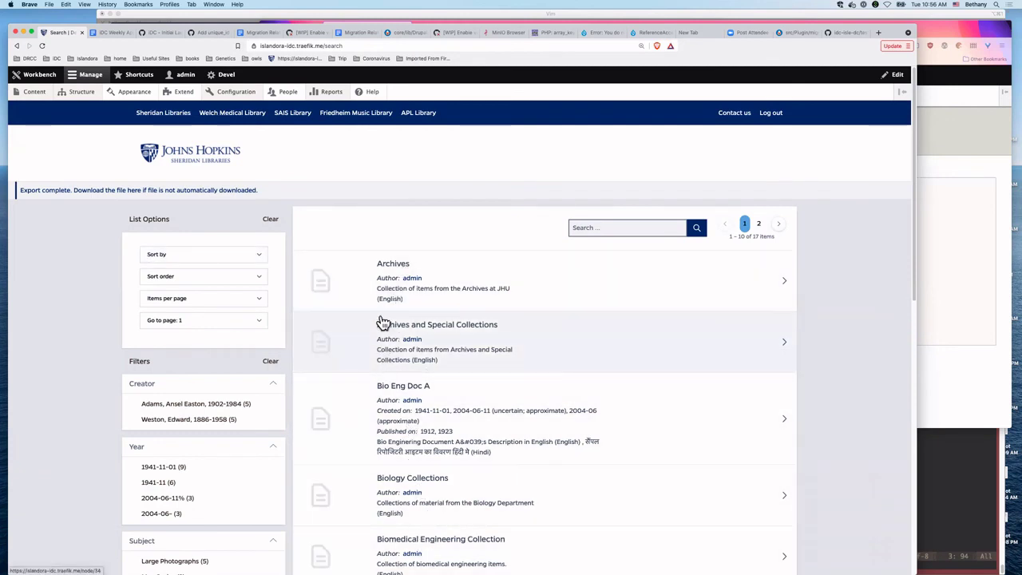
Download the exported file from the export message on the Search page and save it as comma-separated values in Downloads.
scroll(382, 322, "down", 3)
scroll(381, 322, "up", 3)
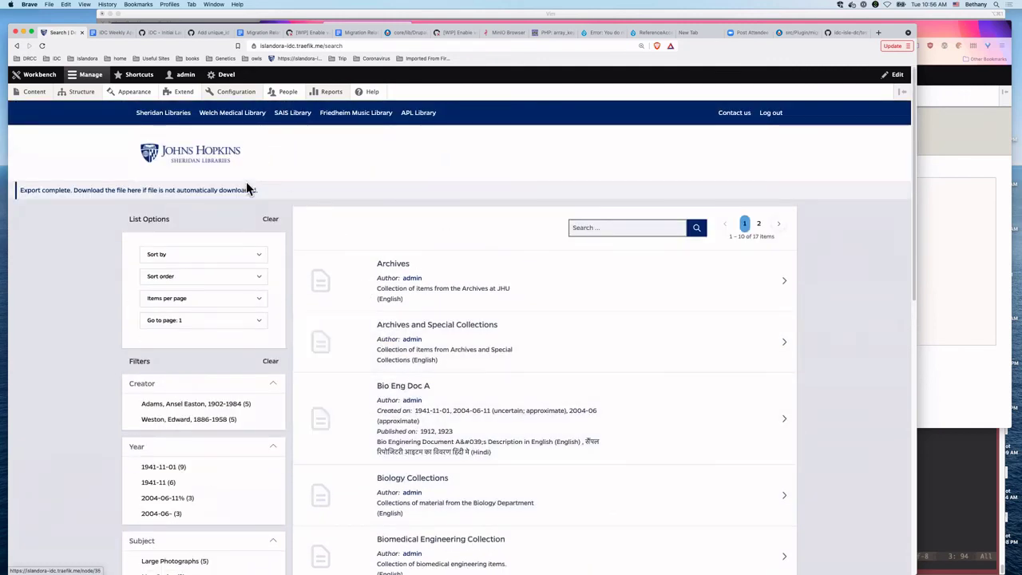
left_click_drag(20, 190, 258, 193)
left_click(293, 196)
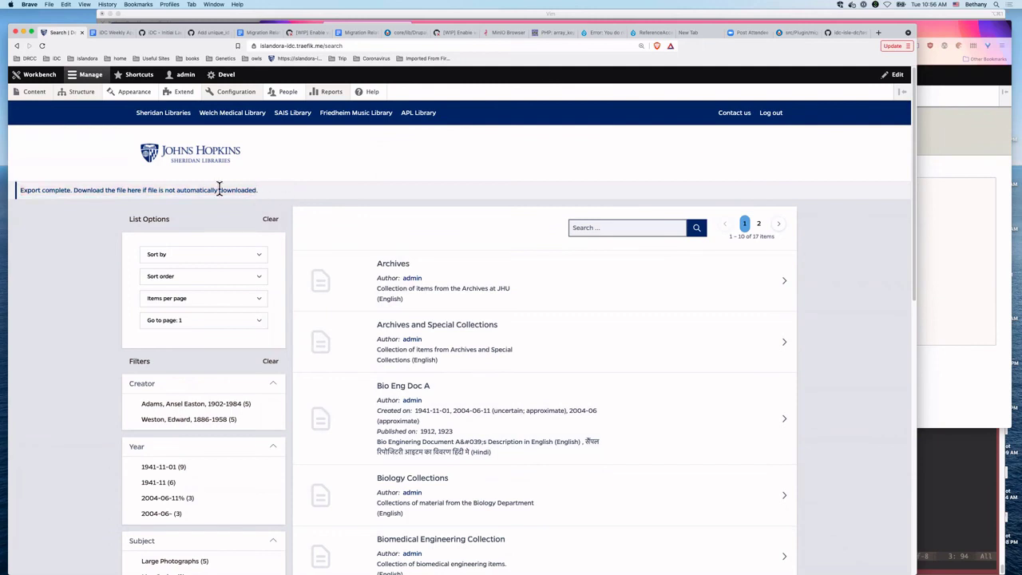
left_click(133, 194)
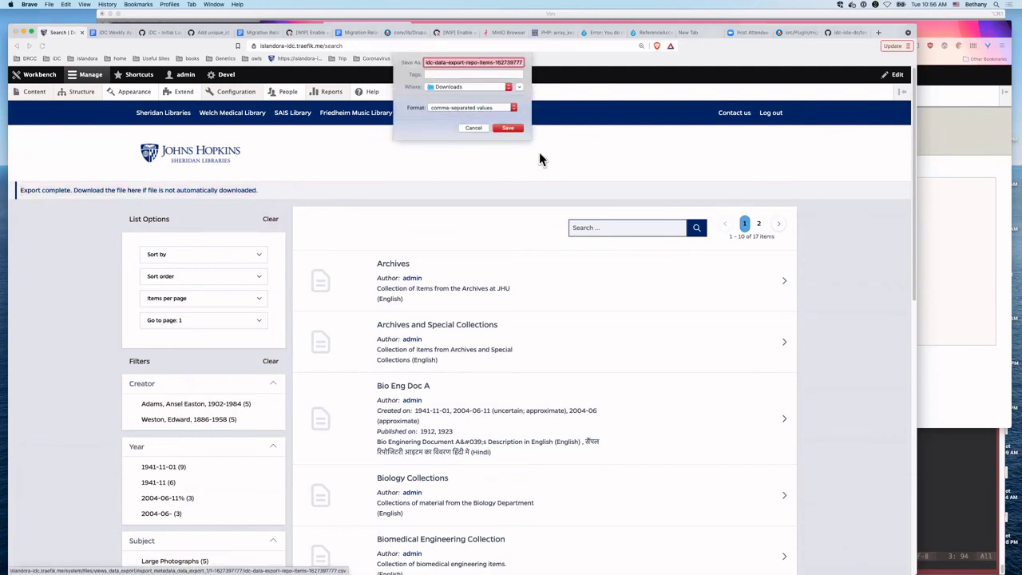
left_click(503, 127)
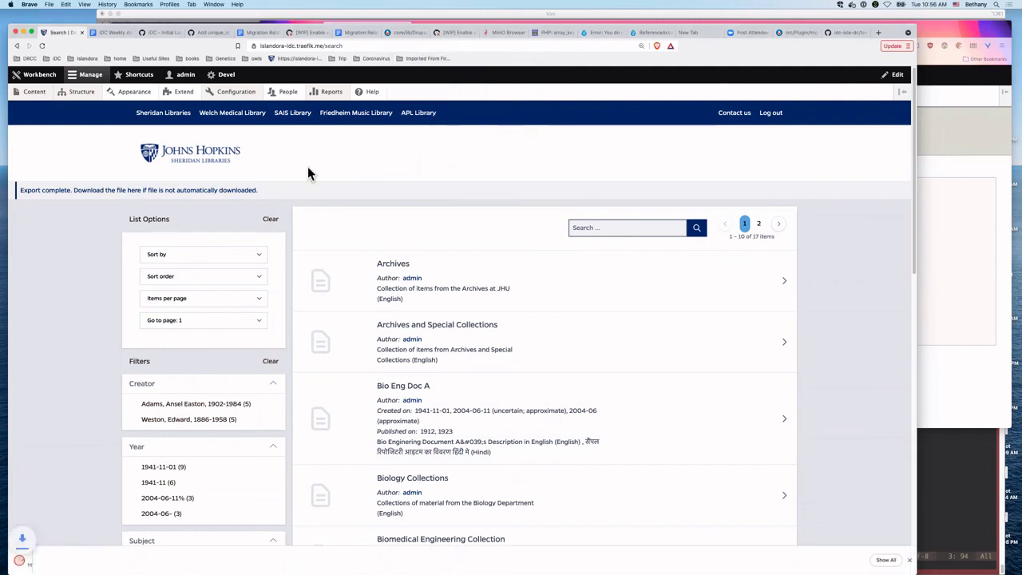
Open the downloaded CSV in Numbers, look across its metadata columns, and close the spreadsheet.
left_click(52, 561)
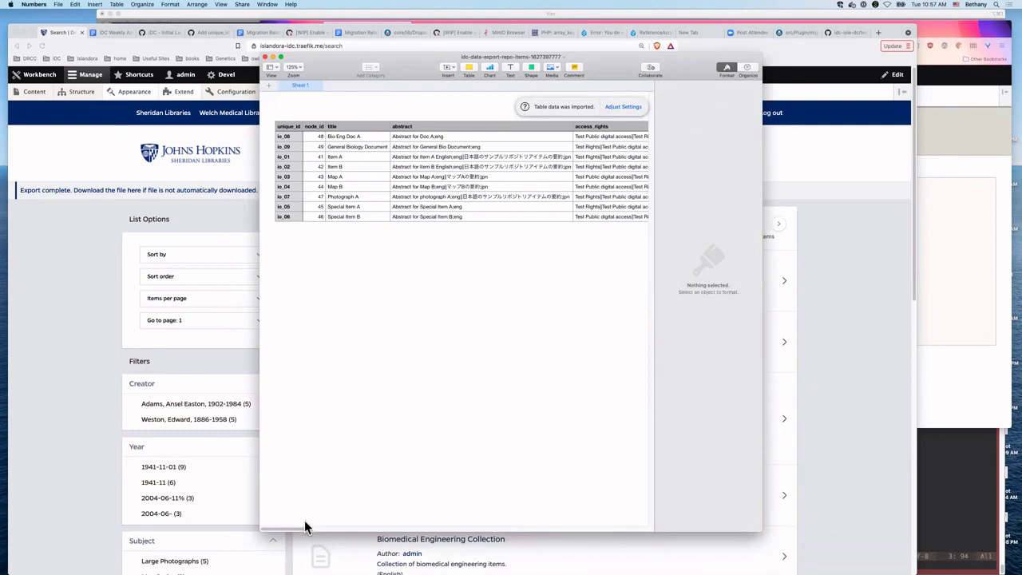
left_click_drag(302, 526, 473, 543)
scroll(492, 545, "right", 10)
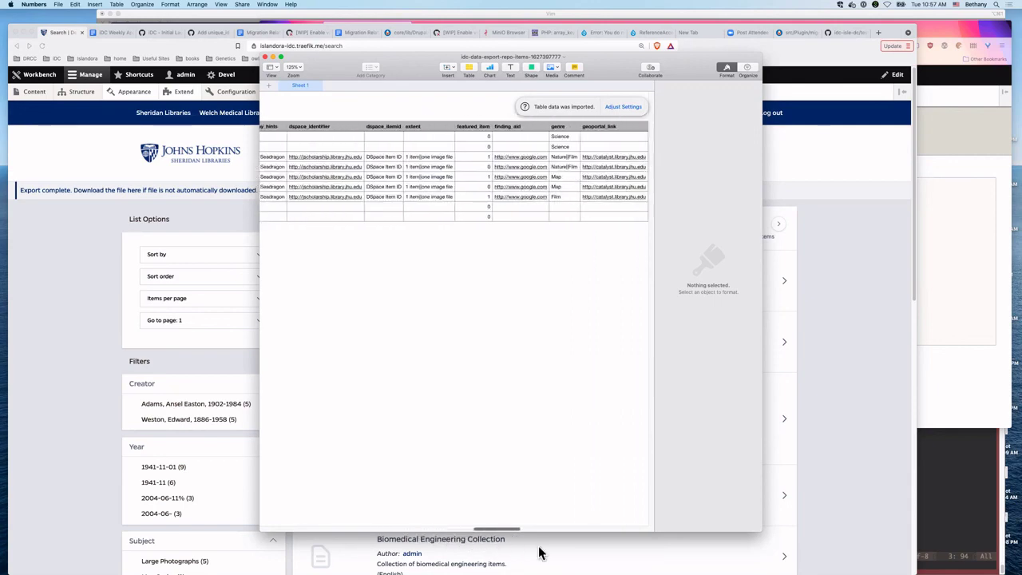
scroll(581, 544, "left", 10)
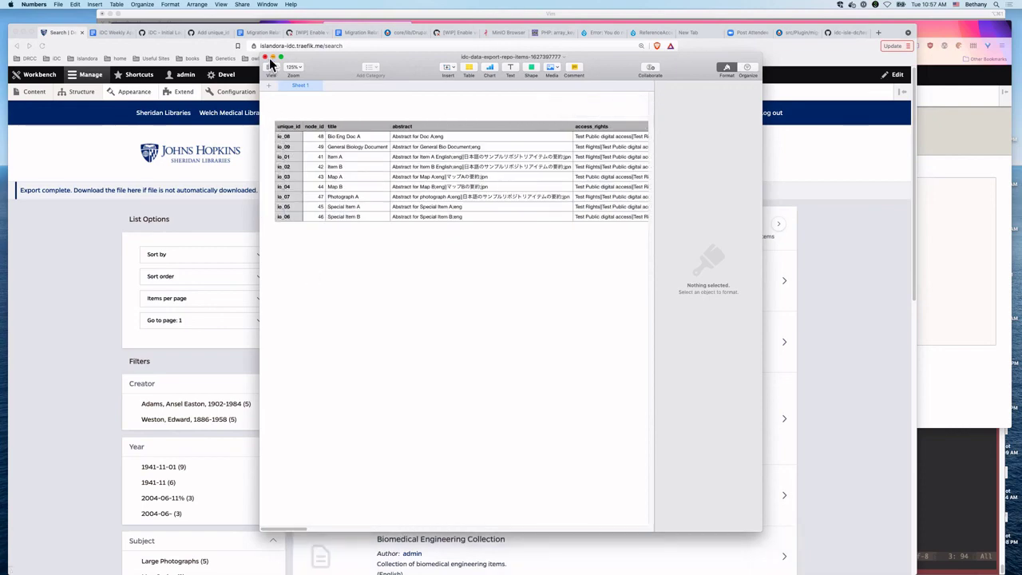
left_click(267, 59)
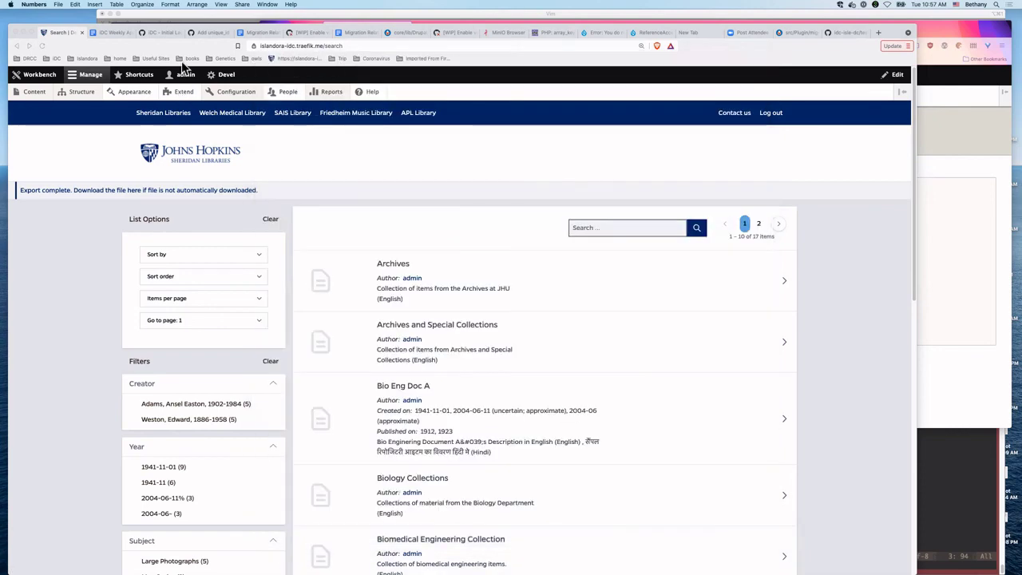
Return to the site's list of views and open the Export Metadata view for editing.
left_click(83, 93)
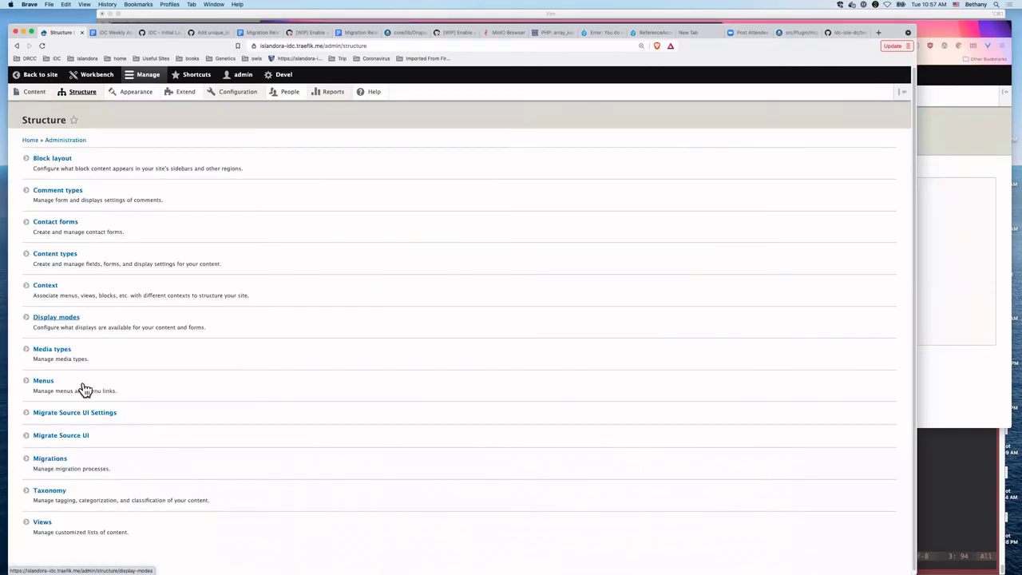
left_click(42, 522)
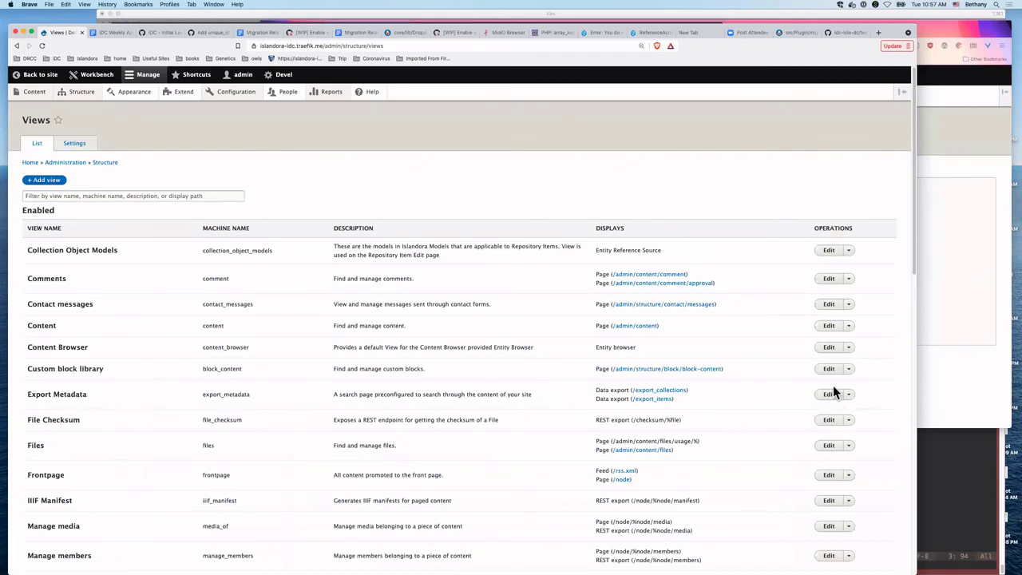
left_click(829, 395)
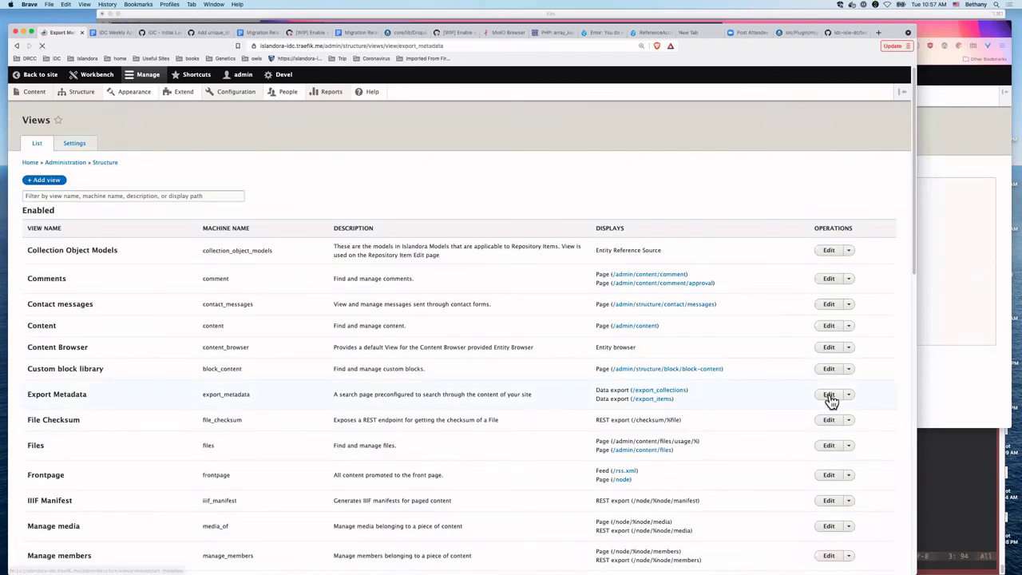
scroll(266, 399, "down", 5)
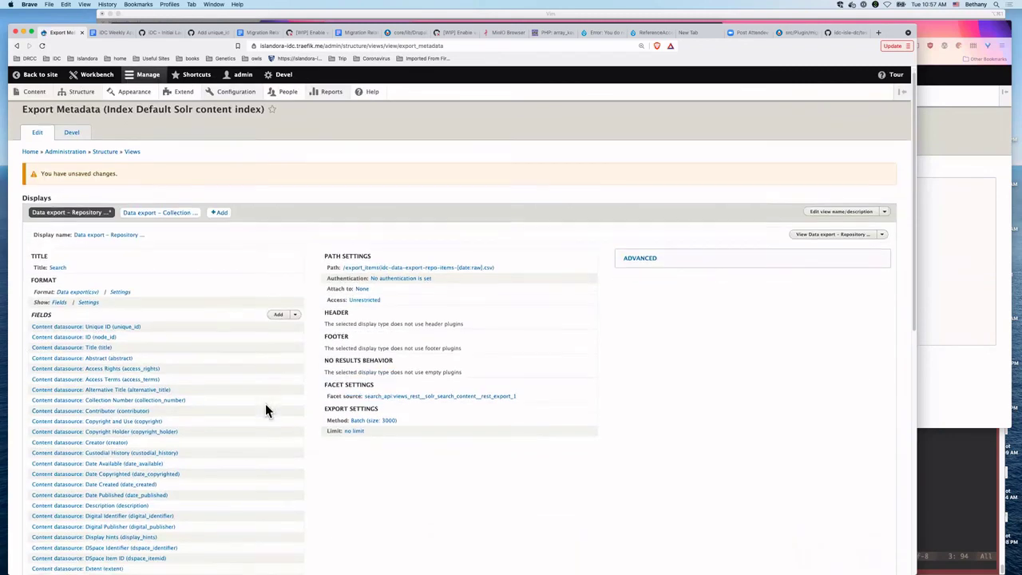